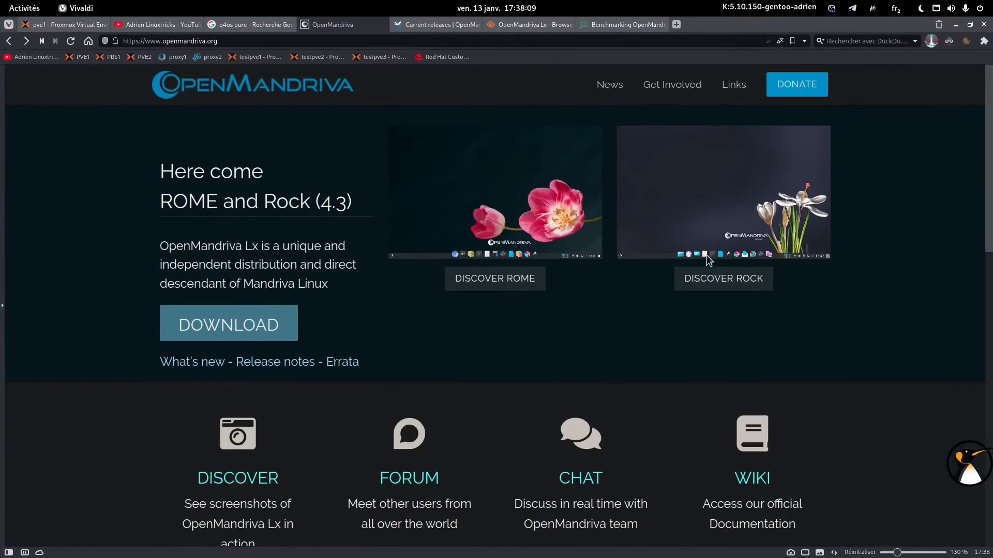
# Highlight 'Rock' and 'ROME' in the homepage heading, then switch to the 'Current releases | OpenMandriva' tab.
pyautogui.hotkey('alt', 'Tab')
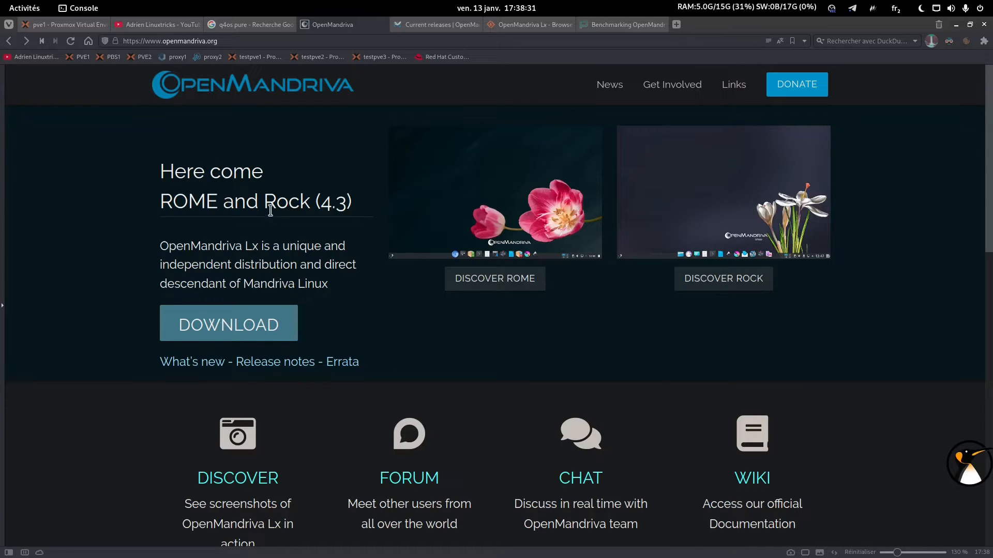
pyautogui.doubleClick(272, 202)
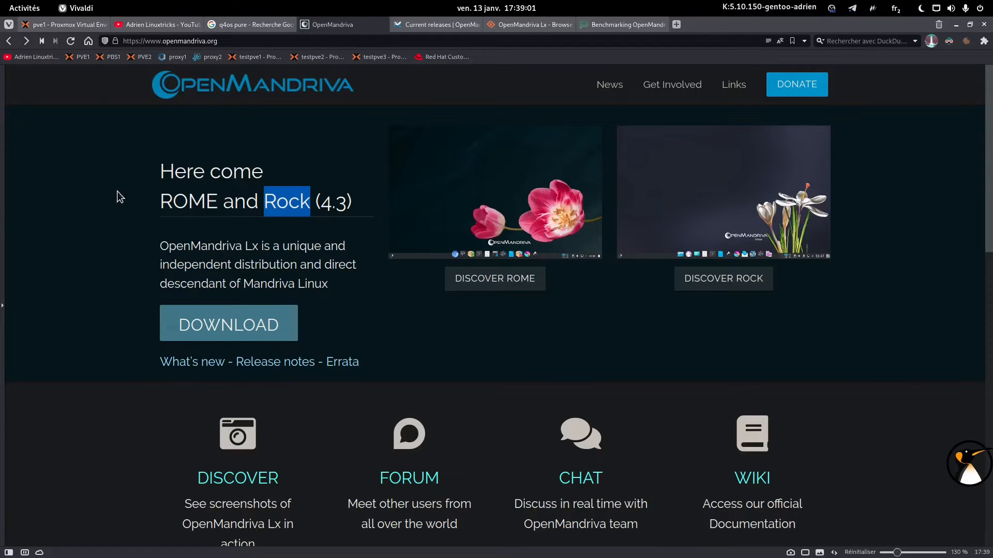
pyautogui.click(161, 202)
pyautogui.doubleClick(161, 201)
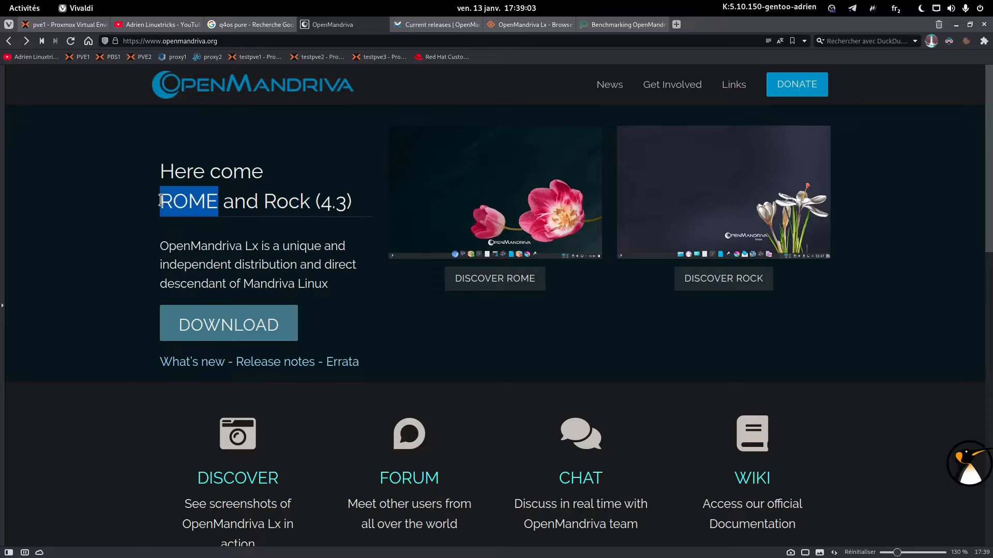
pyautogui.click(420, 27)
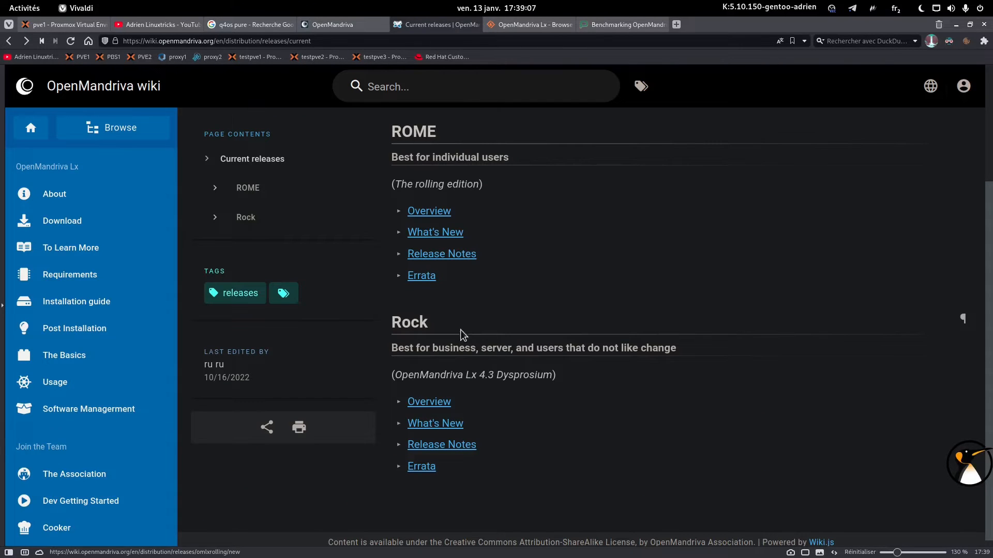
# Highlight the Rock and ROME subtitles, then open ROME's What's New page.
pyautogui.tripleClick(454, 344)
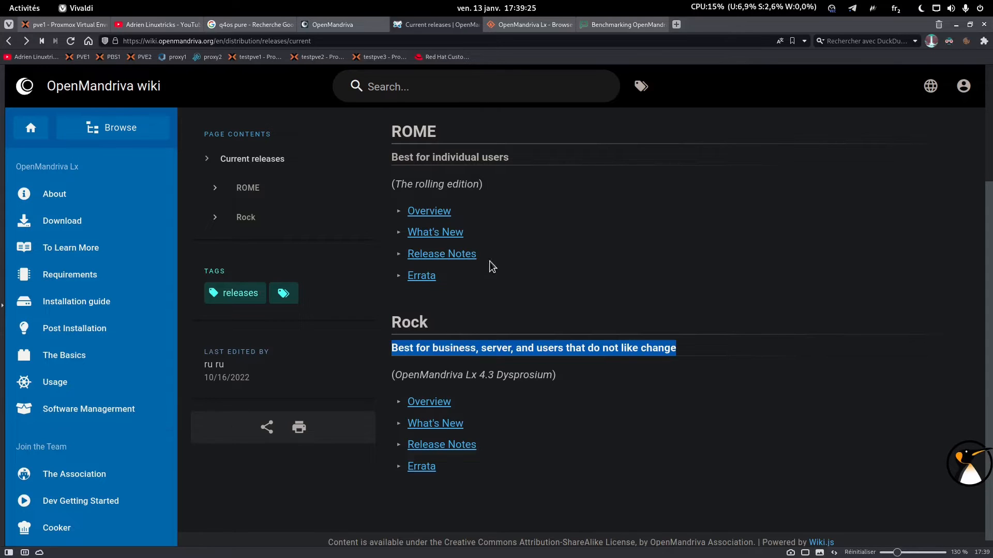
pyautogui.tripleClick(470, 155)
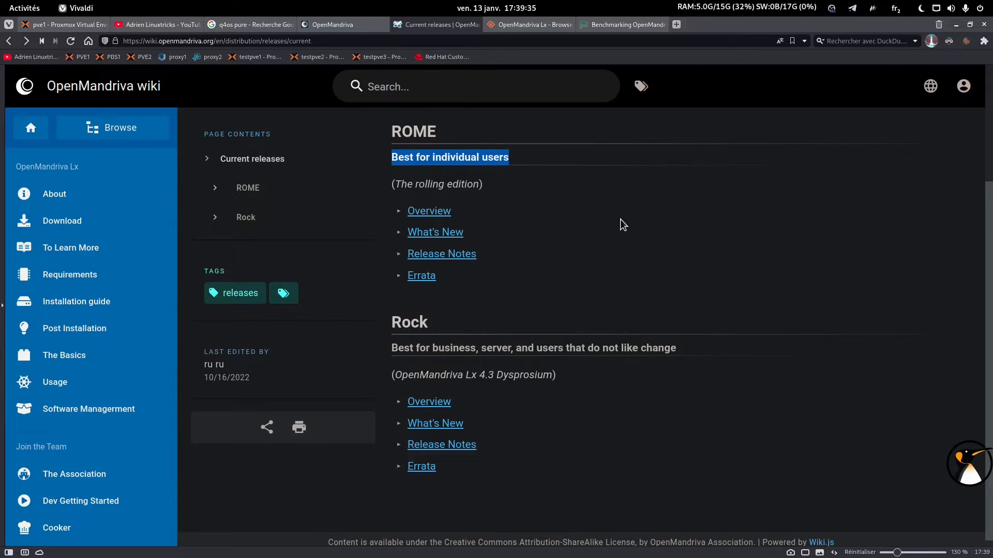
pyautogui.click(733, 207)
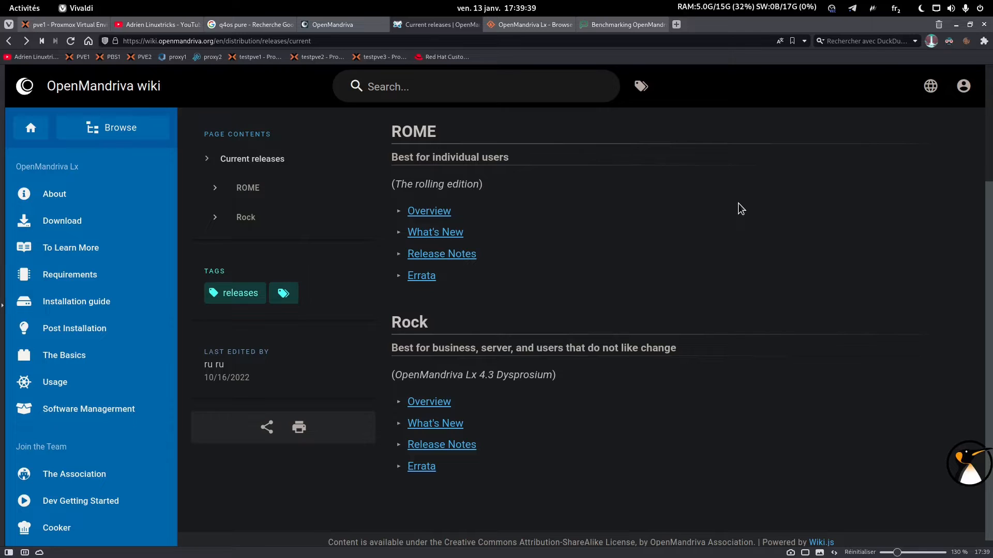
pyautogui.click(436, 232)
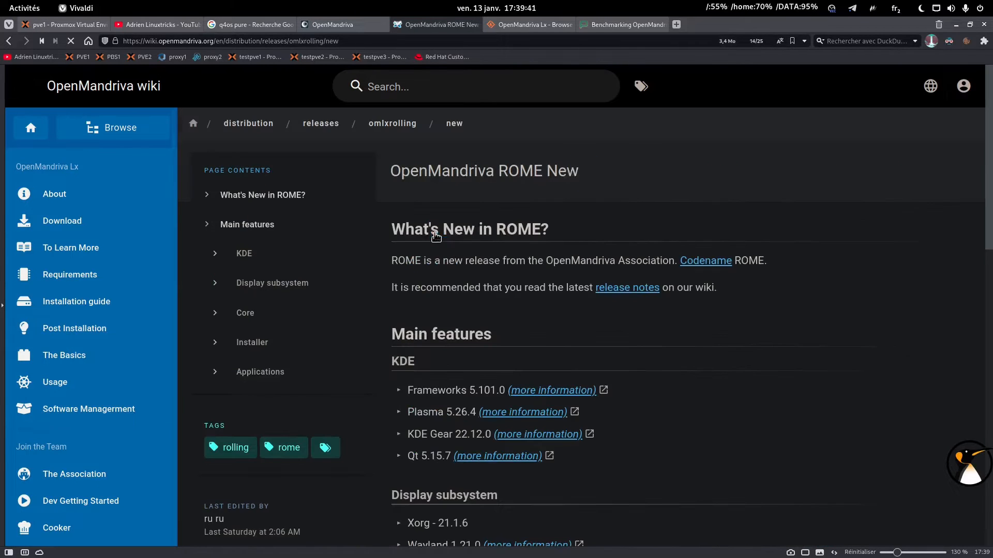
# Review the Plasma 5.26.4, KDE Gear 22.12.0, Kernel 6.1.1 and Calamares 3.2.61 lines.
pyautogui.scroll(-1, 435, 234)
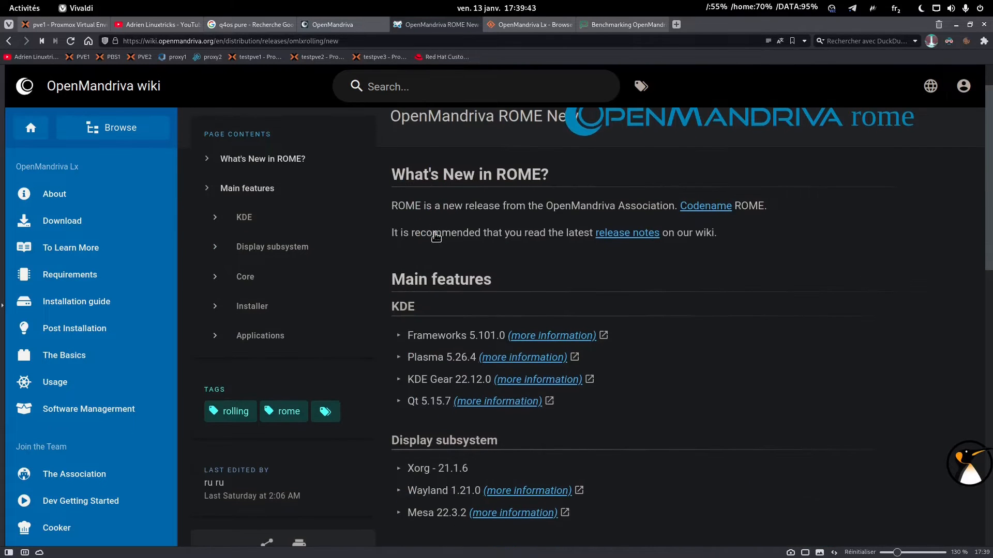
pyautogui.scroll(-1, 438, 258)
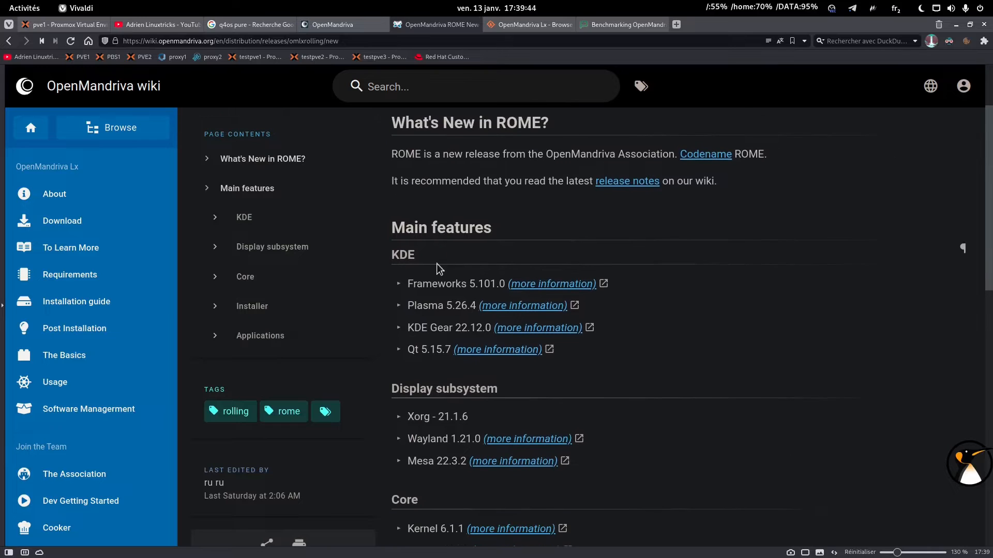
pyautogui.tripleClick(433, 303)
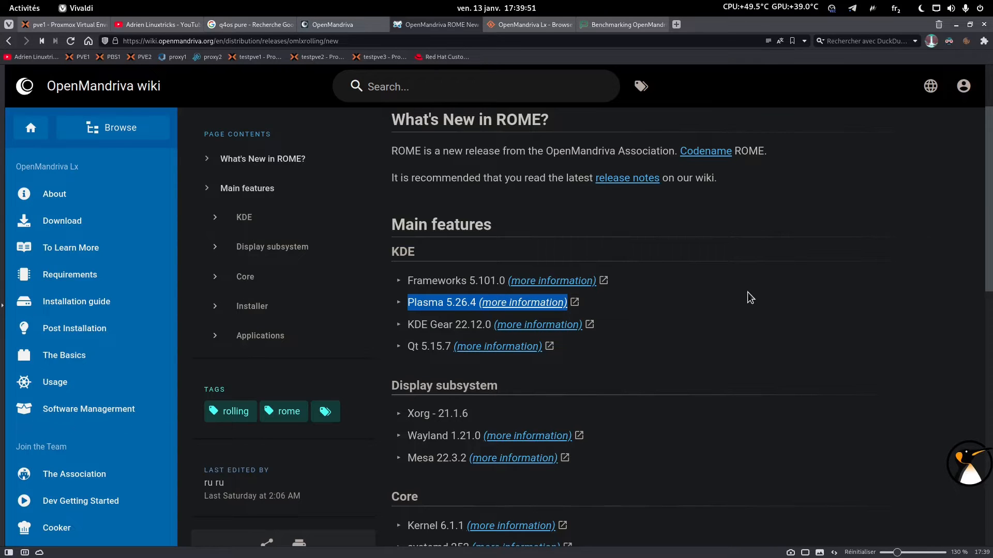
pyautogui.tripleClick(473, 325)
pyautogui.scroll(-3, 706, 306)
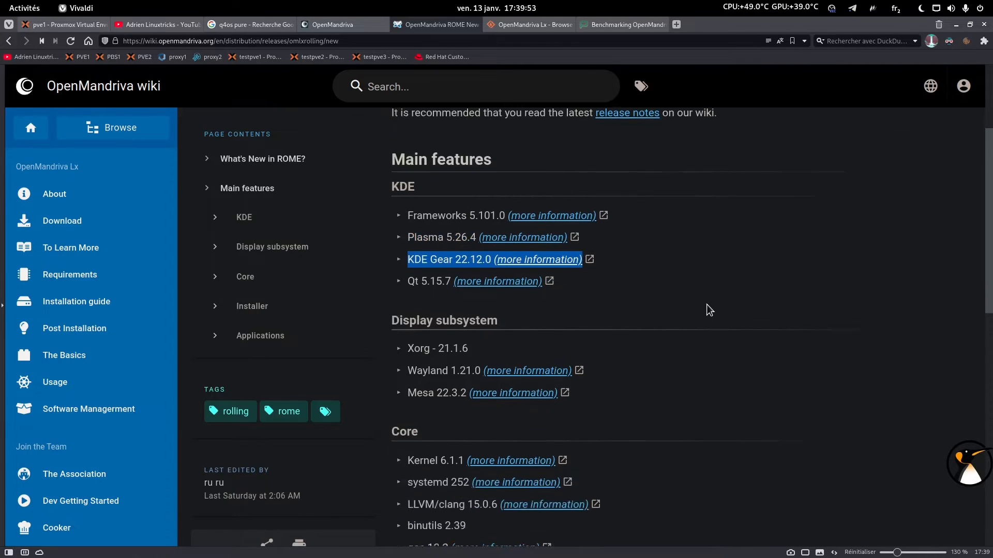
pyautogui.scroll(-1, 707, 304)
pyautogui.tripleClick(421, 252)
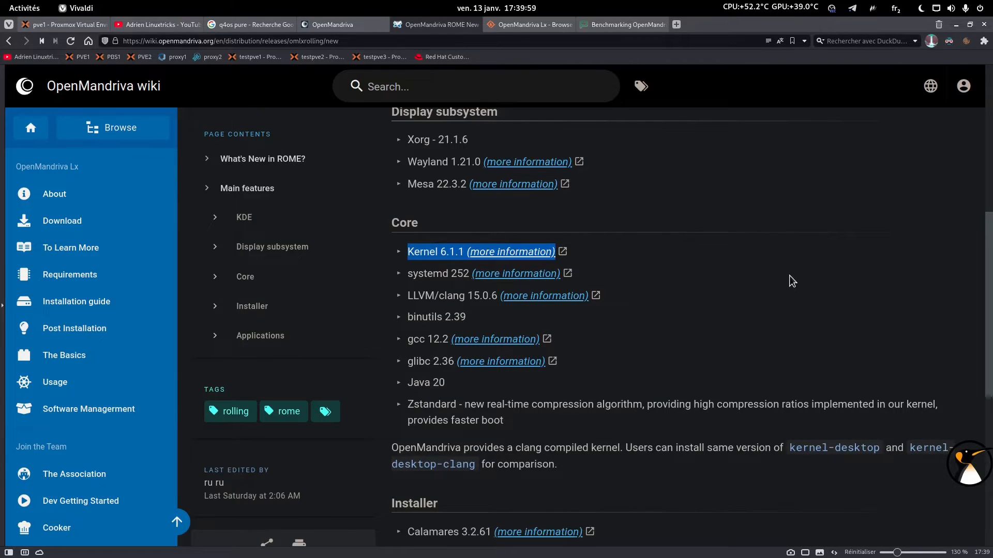
pyautogui.scroll(-3, 789, 275)
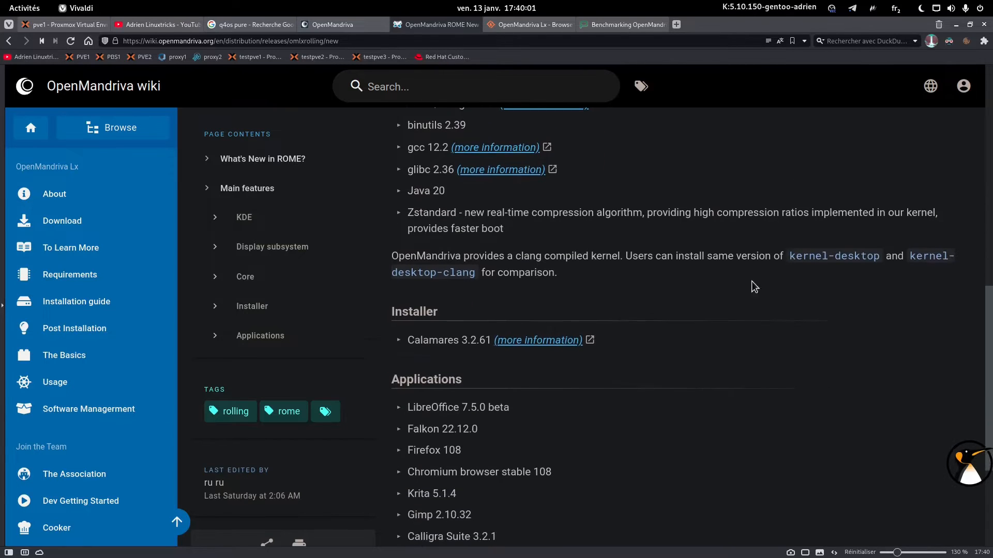
pyautogui.tripleClick(442, 337)
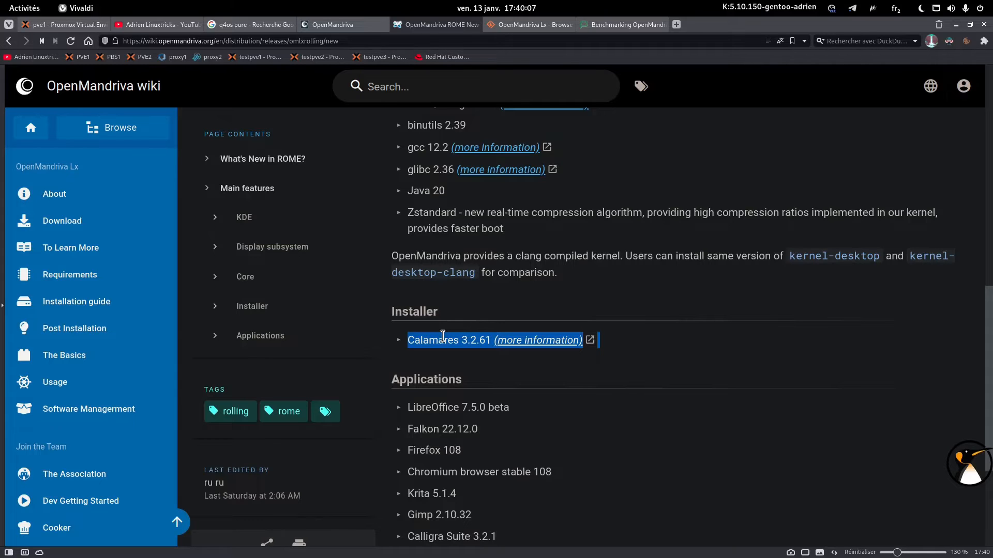
# Review the LibreOffice 7.5.0 beta, Virtualbox 7.0.4 and VLC 3.0.18 lines, then go back to the releases overview.
pyautogui.scroll(-2, 442, 336)
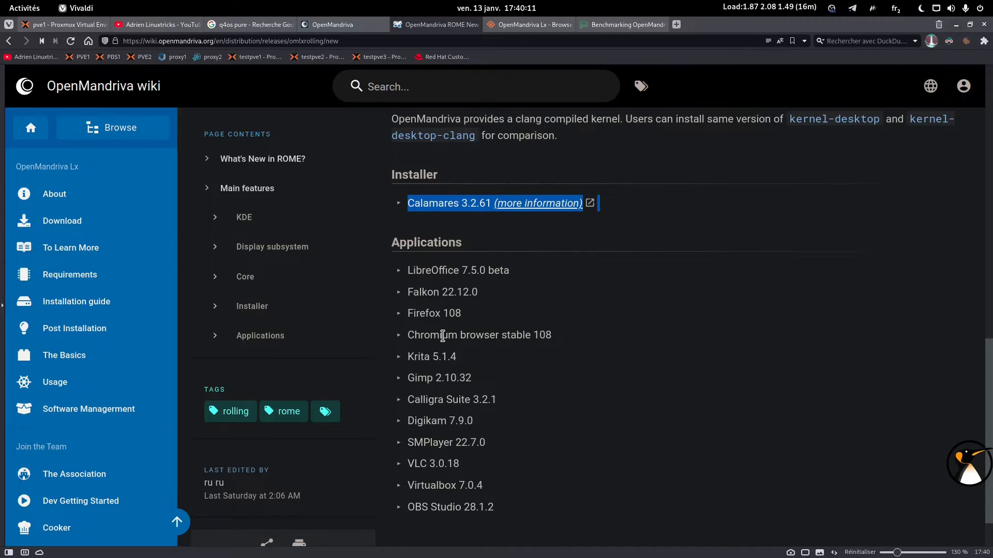
pyautogui.click(442, 336)
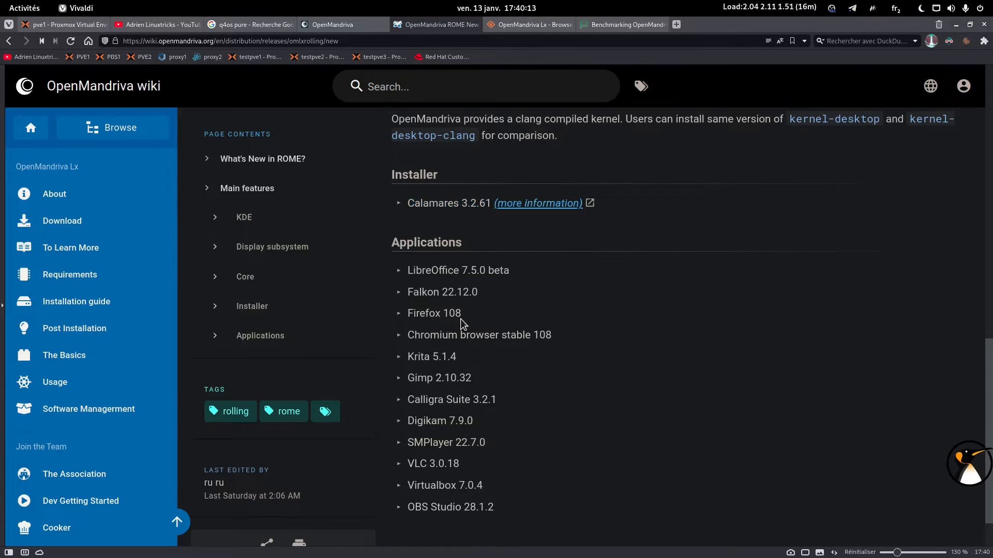
pyautogui.tripleClick(461, 265)
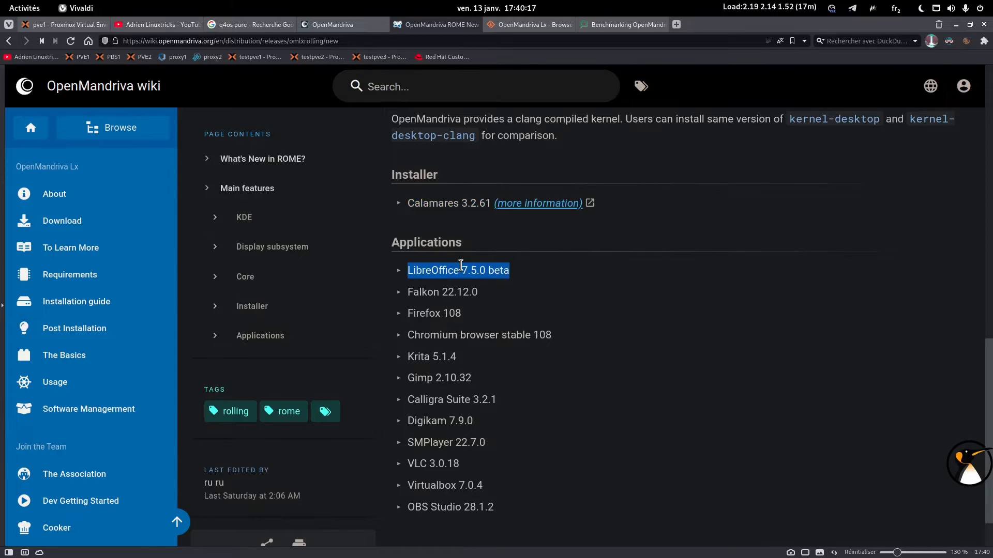
pyautogui.click(480, 342)
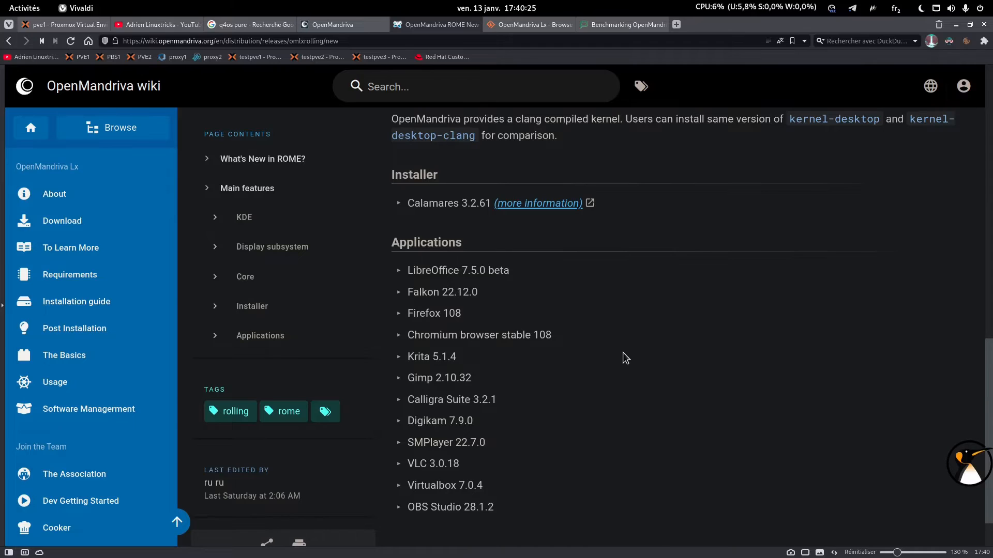
pyautogui.tripleClick(455, 483)
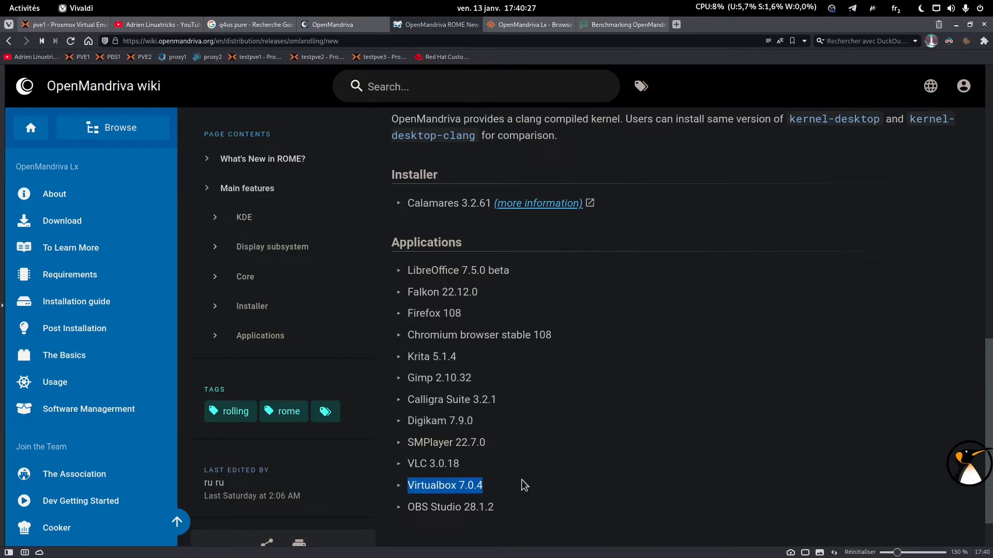
pyautogui.tripleClick(451, 466)
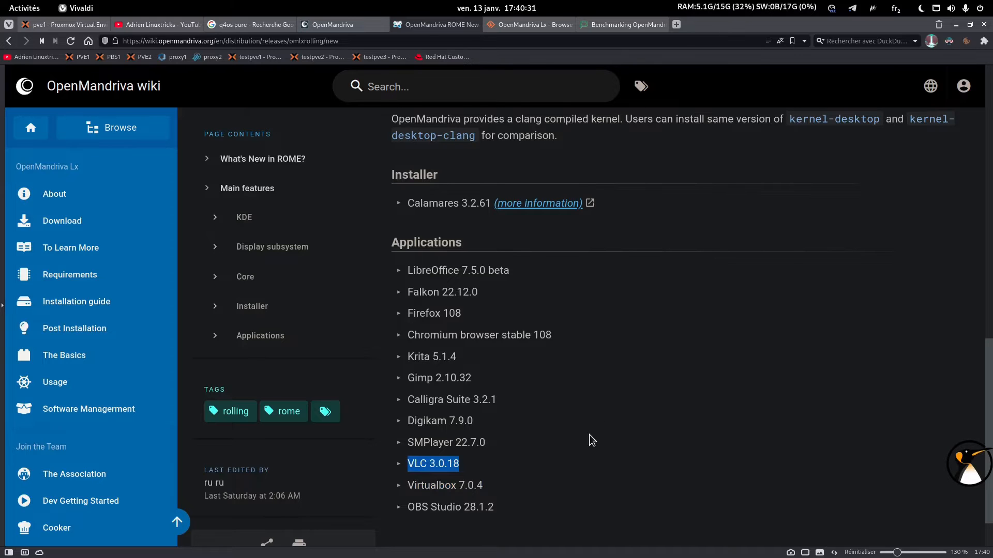
pyautogui.click(769, 280)
pyautogui.hotkey('alt', 'Left')
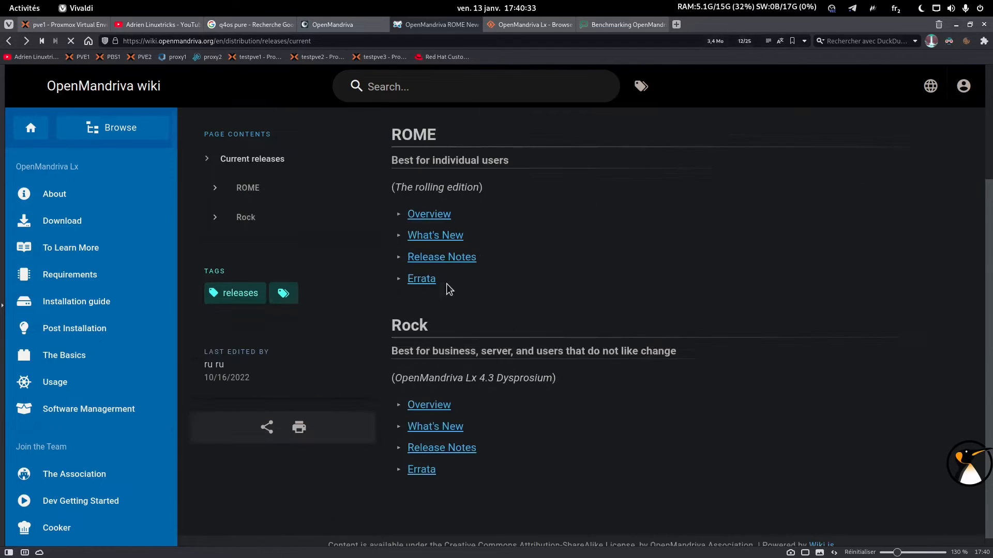
# Open ROME's Release Notes and highlight 'KDE Plasma desktop full' in the x86_64 Available Media line.
pyautogui.click(437, 258)
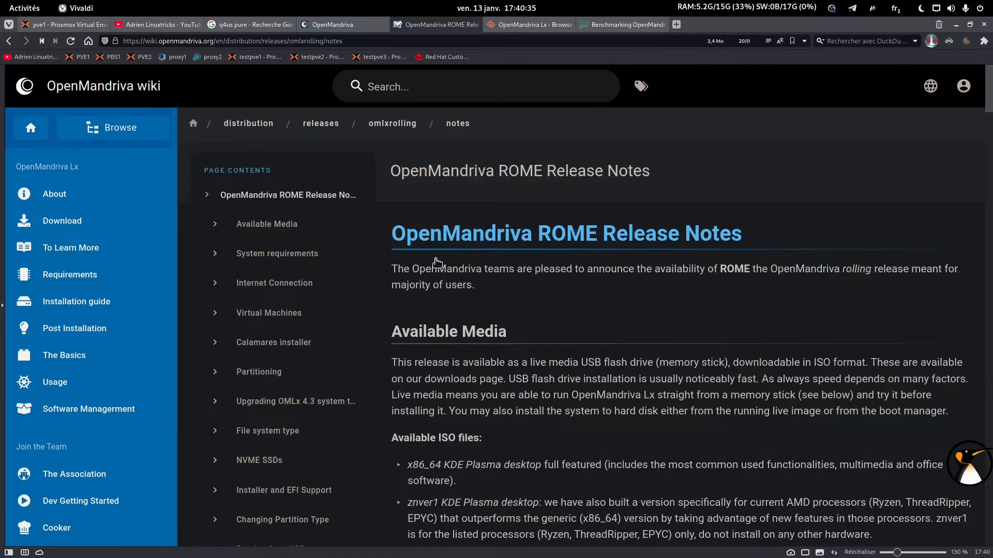
pyautogui.scroll(-3, 437, 261)
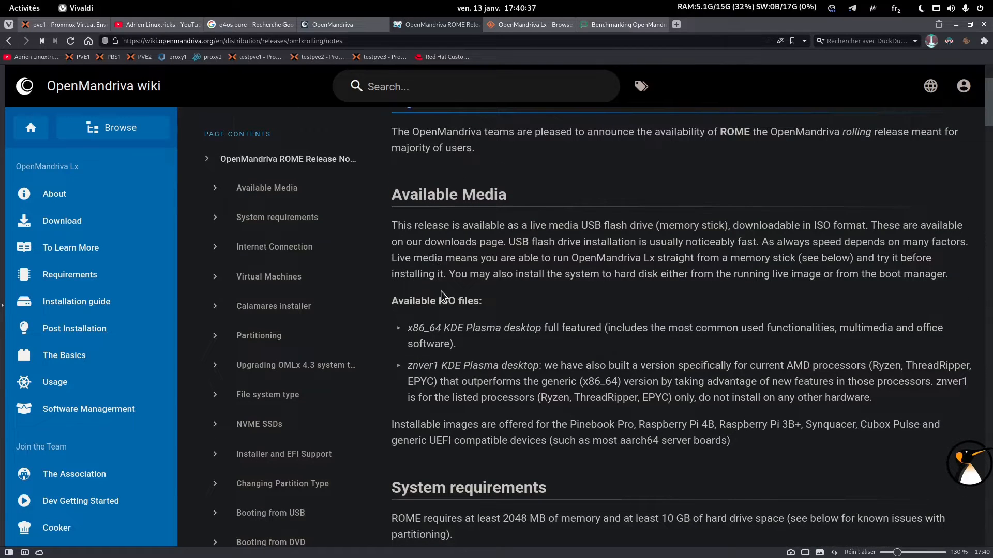
pyautogui.scroll(-1, 444, 295)
pyautogui.moveTo(444, 301); pyautogui.dragTo(564, 304)
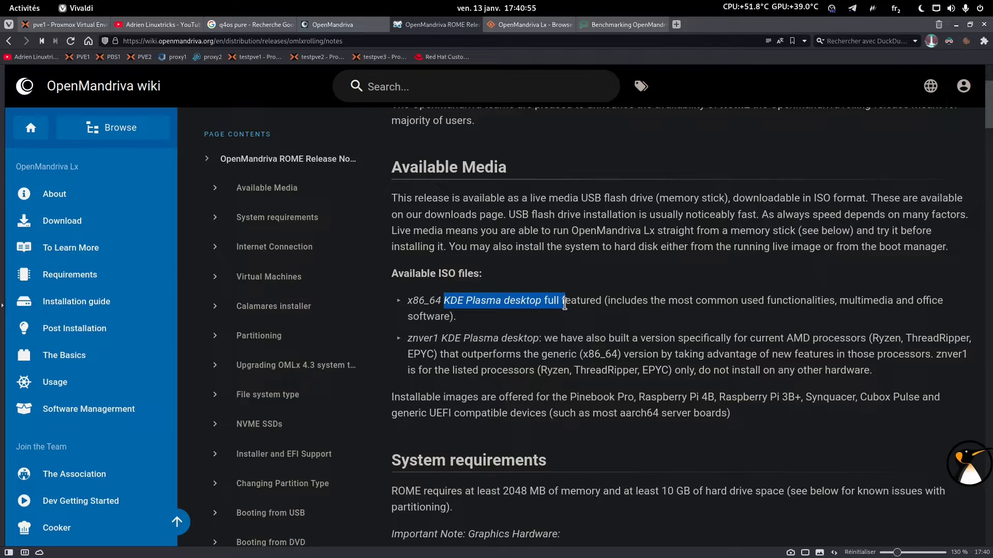
pyautogui.click(588, 289)
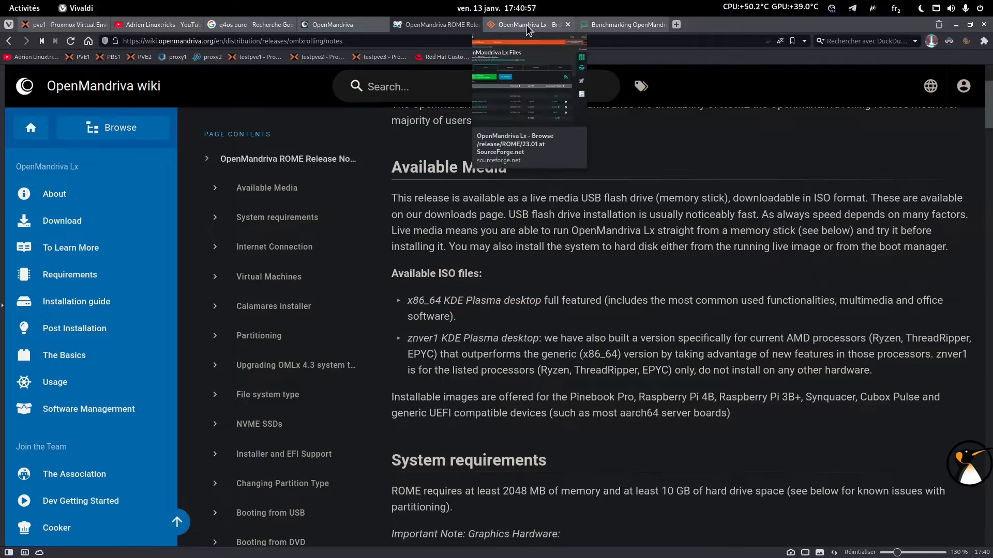
pyautogui.click(528, 26)
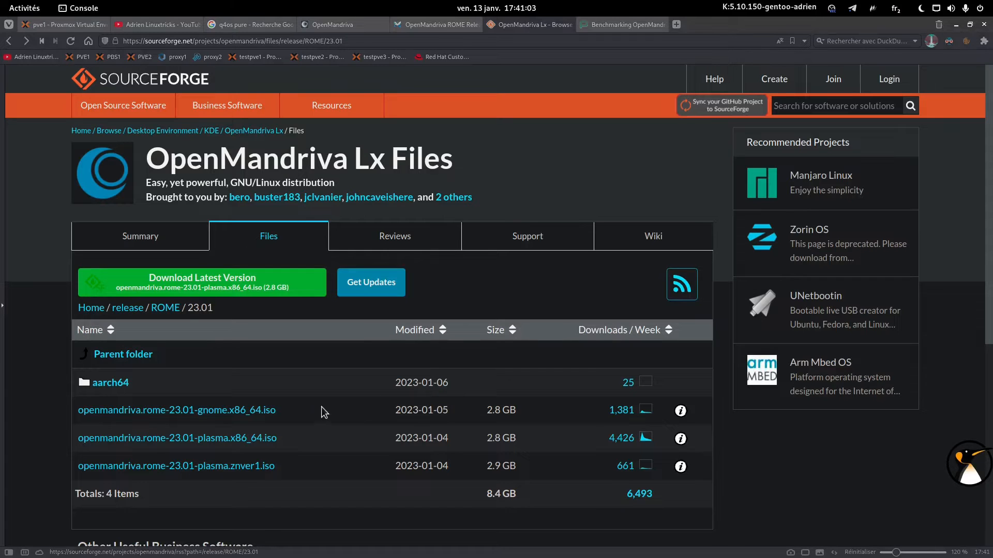
pyautogui.moveTo(284, 410); pyautogui.dragTo(73, 411)
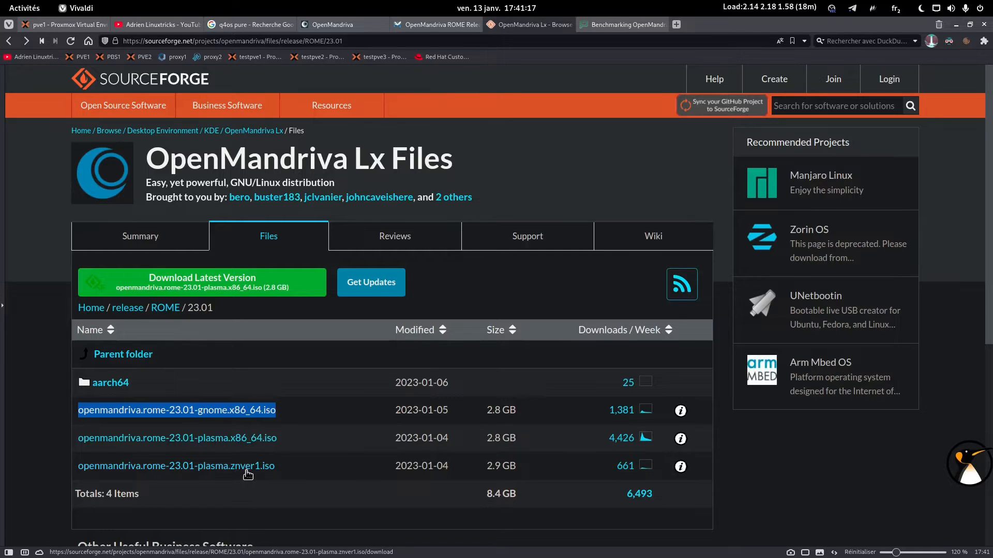
pyautogui.click(431, 26)
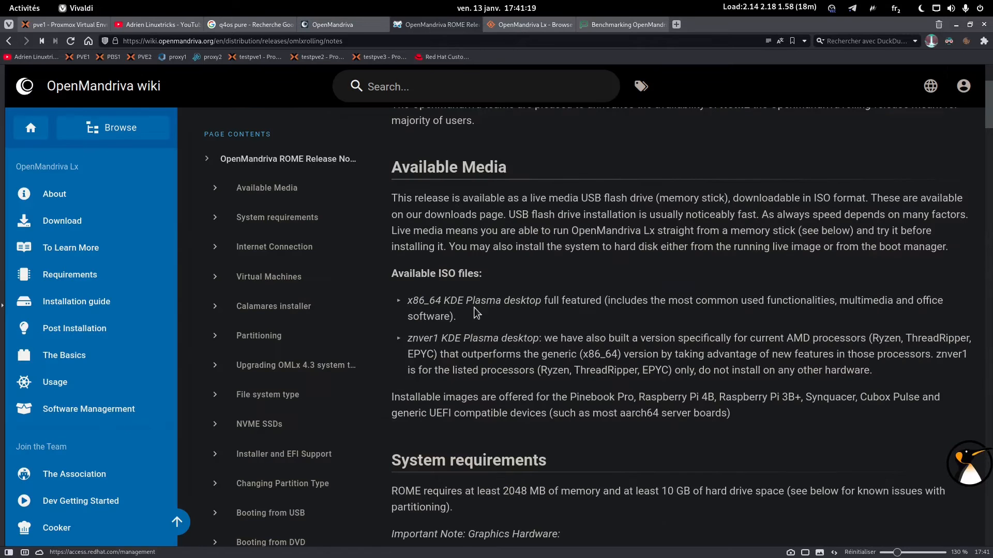
# Highlight the AMD processors part of the znver1 description, then switch to the Phoronix benchmarking tab.
pyautogui.moveTo(706, 339); pyautogui.dragTo(968, 339)
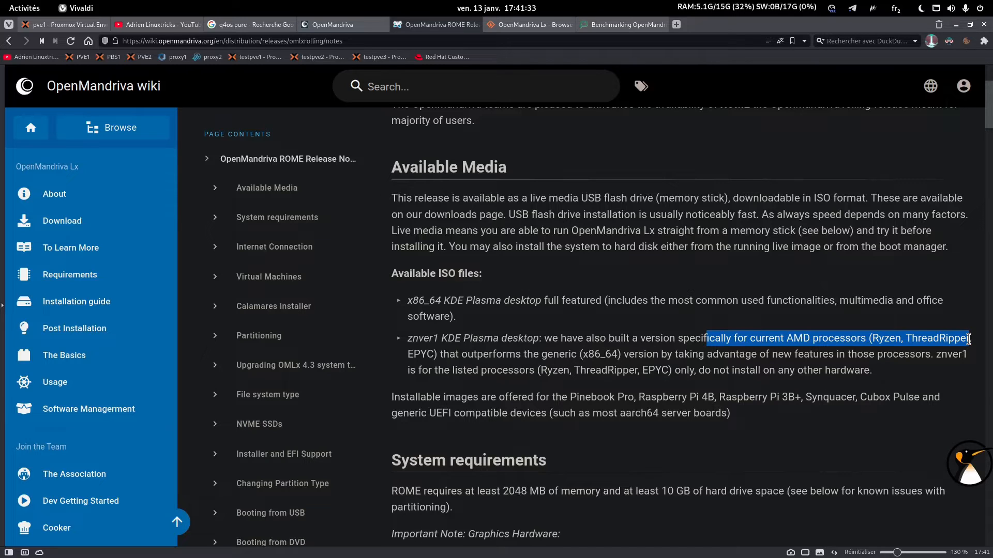
pyautogui.click(501, 337)
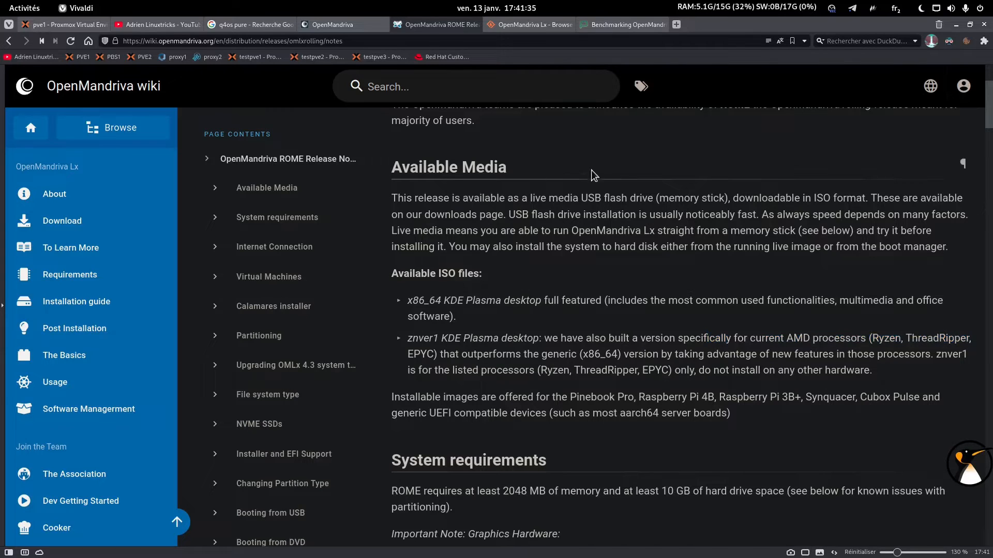
pyautogui.click(611, 29)
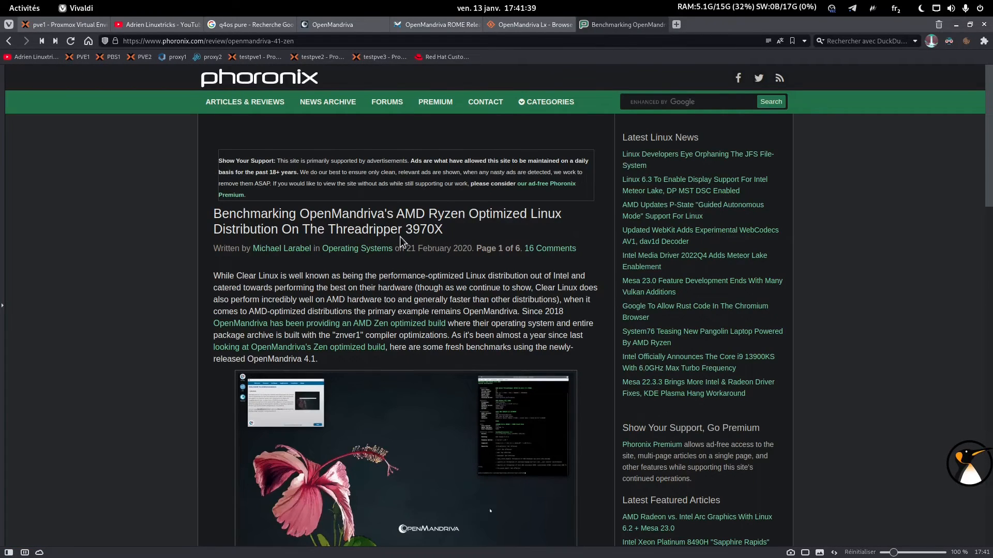
# Scroll to the end of the Phoronix article and browse its list of article pages.
pyautogui.scroll(-12, 398, 237)
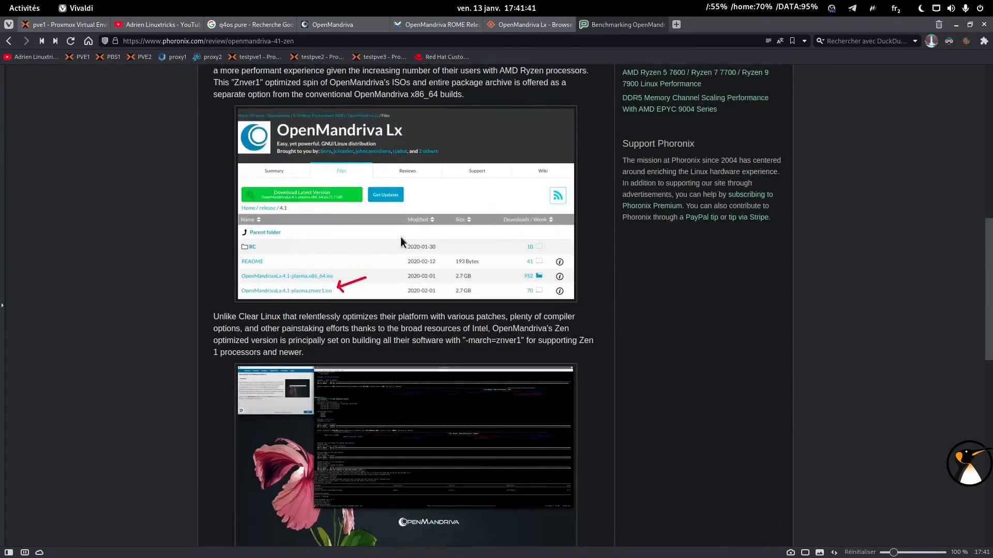
pyautogui.scroll(-15, 400, 237)
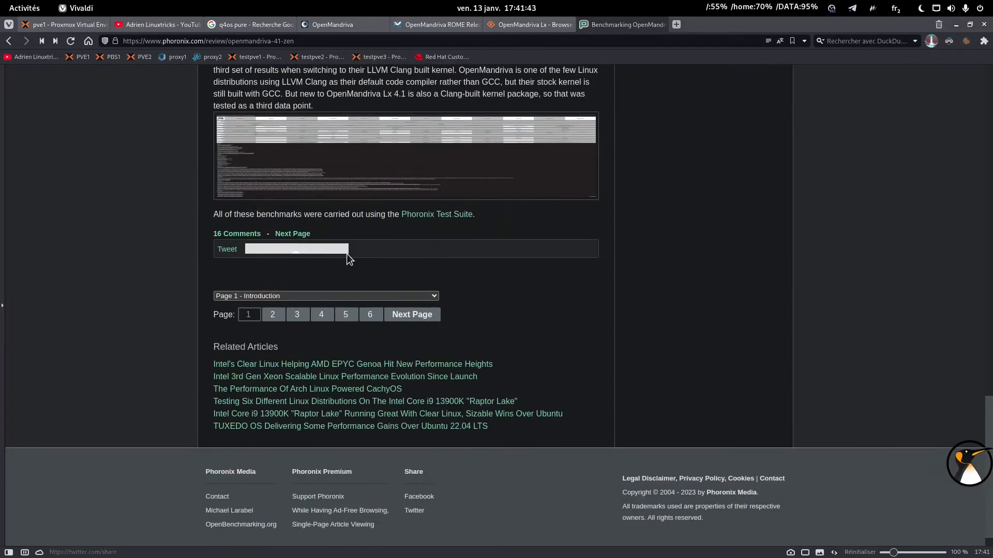
pyautogui.click(323, 296)
pyautogui.click(557, 302)
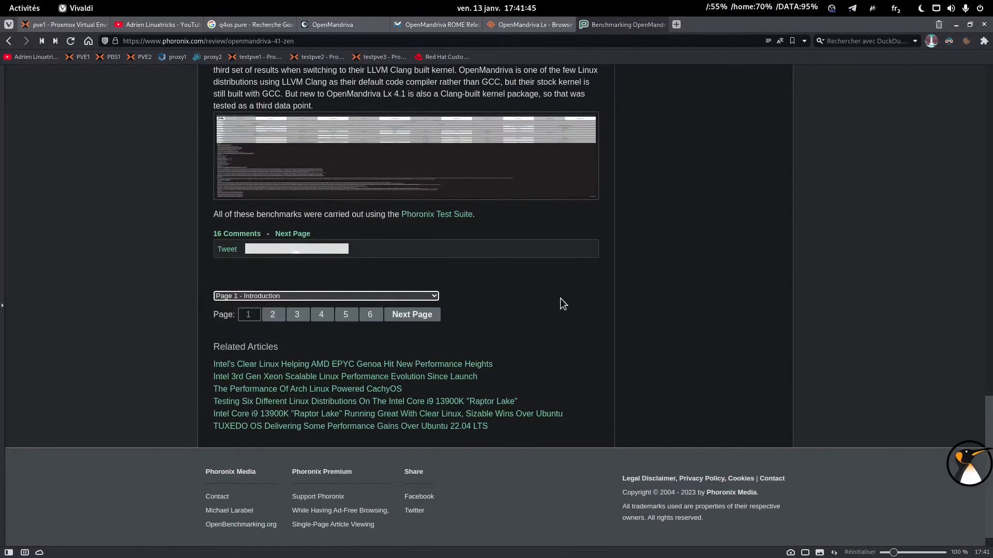
# Return to the OpenMandriva home tab and minimize Vivaldi to show the desktop.
pyautogui.moveTo(354, 23)
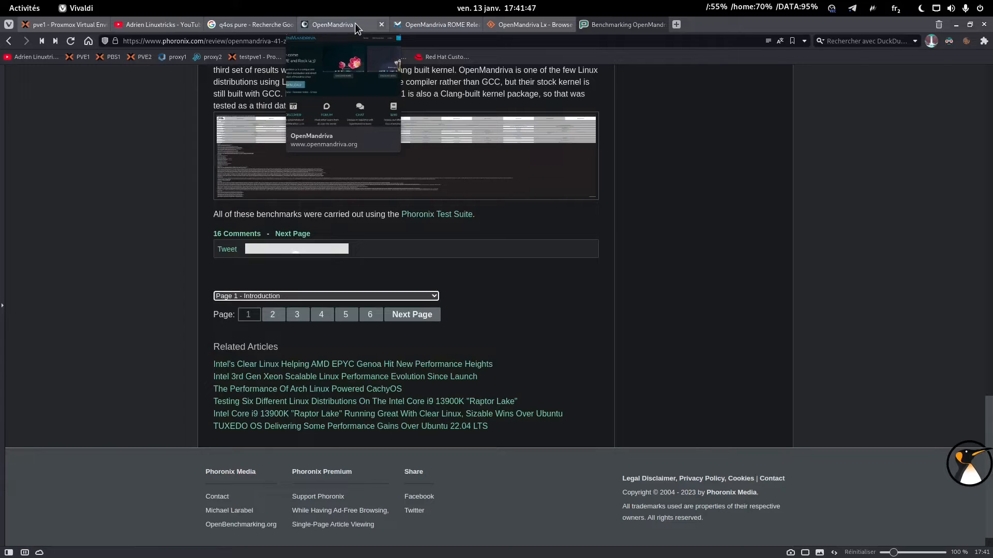
pyautogui.click(354, 23)
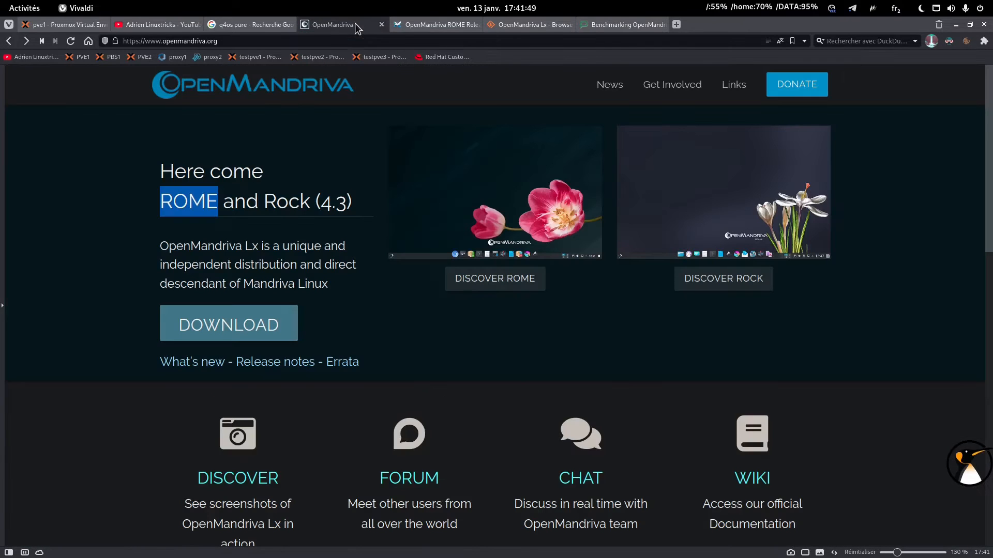
pyautogui.click(956, 25)
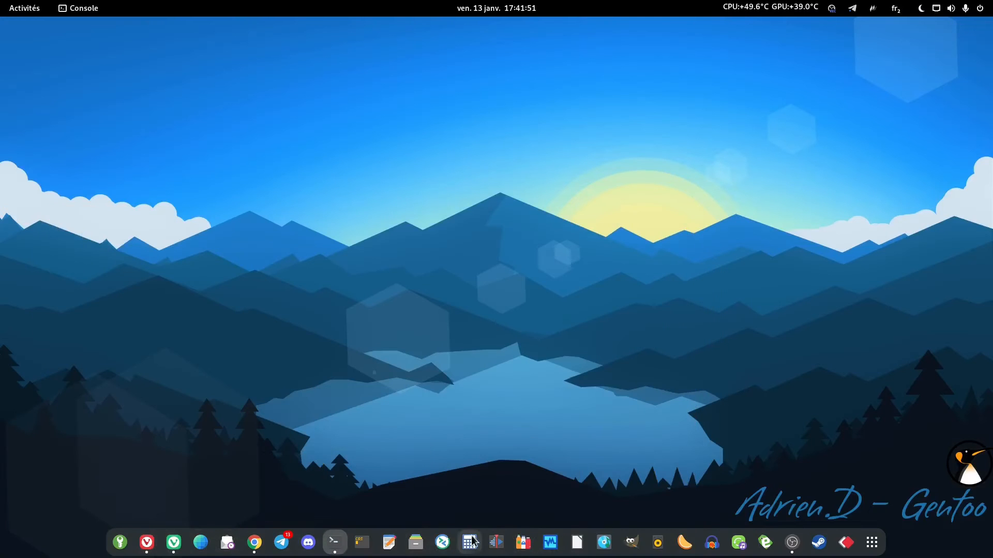
# Launch VirtualBox from the dock and start the OpenMandriva_Rolling machine with Démarrer.
pyautogui.click(552, 547)
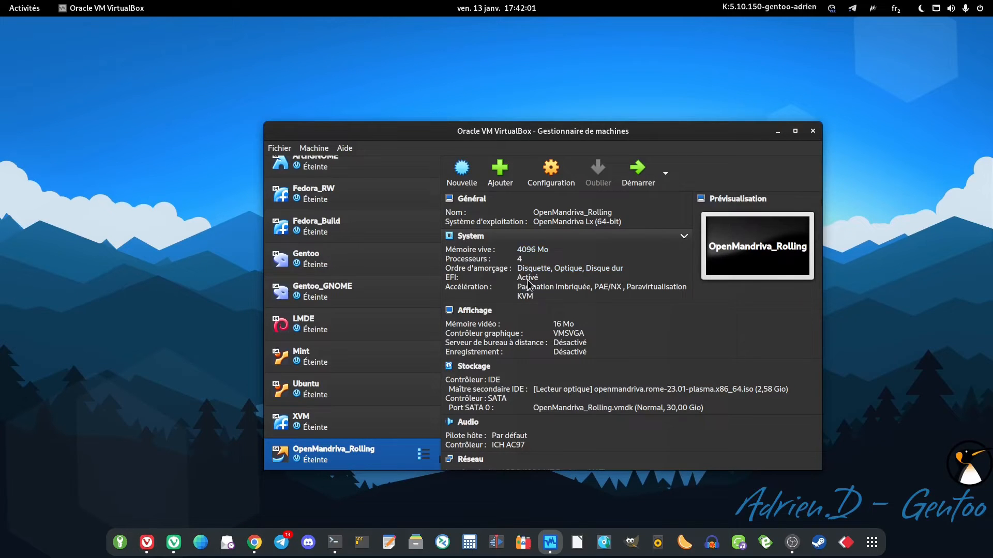
pyautogui.click(640, 175)
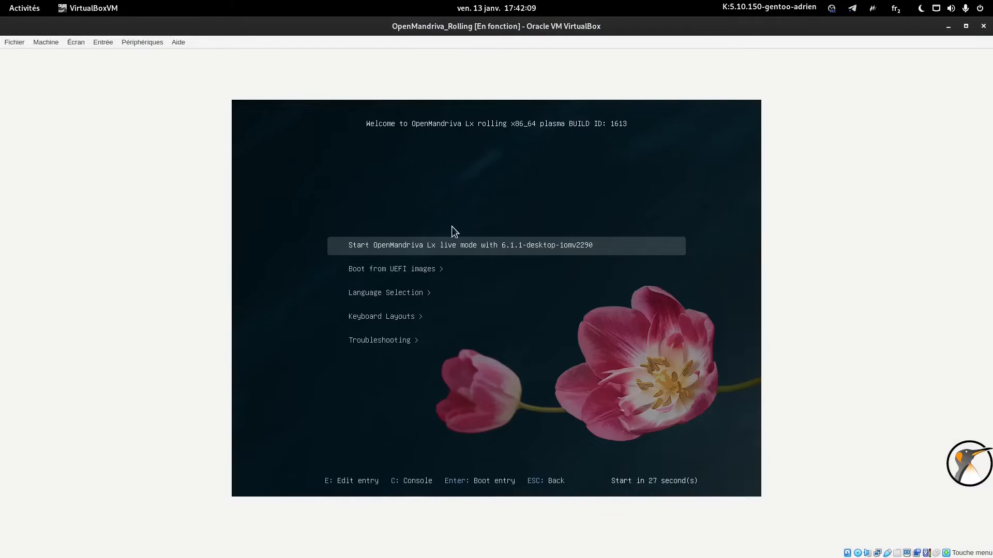
# Set the boot language to French (France) and switch the VM window to full-screen mode.
pyautogui.press('Down')
pyautogui.press('Down')
pyautogui.press('Down')
pyautogui.press('Up')
pyautogui.press('Return')
pyautogui.press('Down')
pyautogui.press('Down')
pyautogui.press('Down')
pyautogui.press('Down')
pyautogui.press('Down')
pyautogui.press('Down')
pyautogui.press('Down')
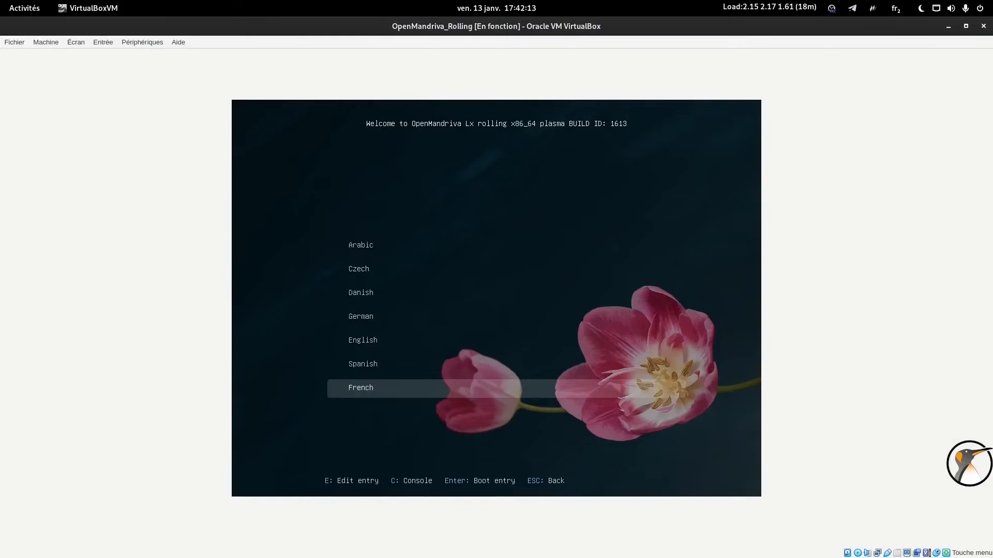
pyautogui.press('Return')
pyautogui.press('Down')
pyautogui.press('Down')
pyautogui.press('Down')
pyautogui.press('Return')
pyautogui.press('Return')
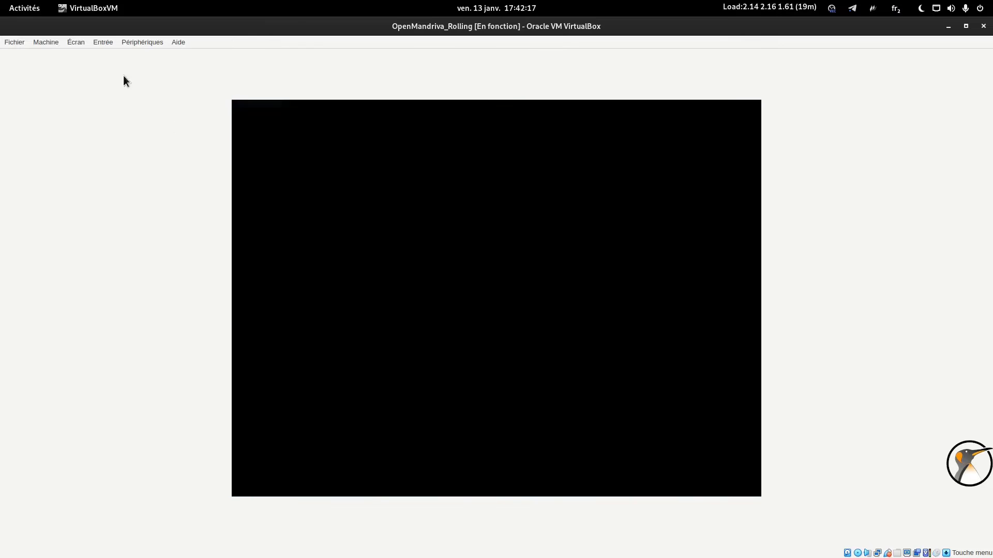
pyautogui.click(78, 42)
pyautogui.click(88, 57)
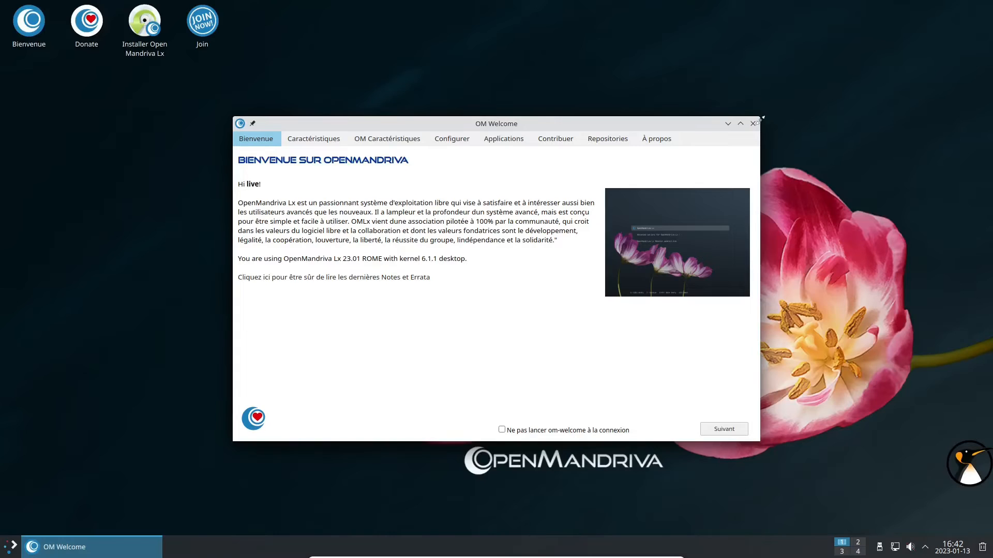
# Close OM Welcome, launch the OpenMandriva Lx installer and set the time zone to Paris.
pyautogui.click(753, 124)
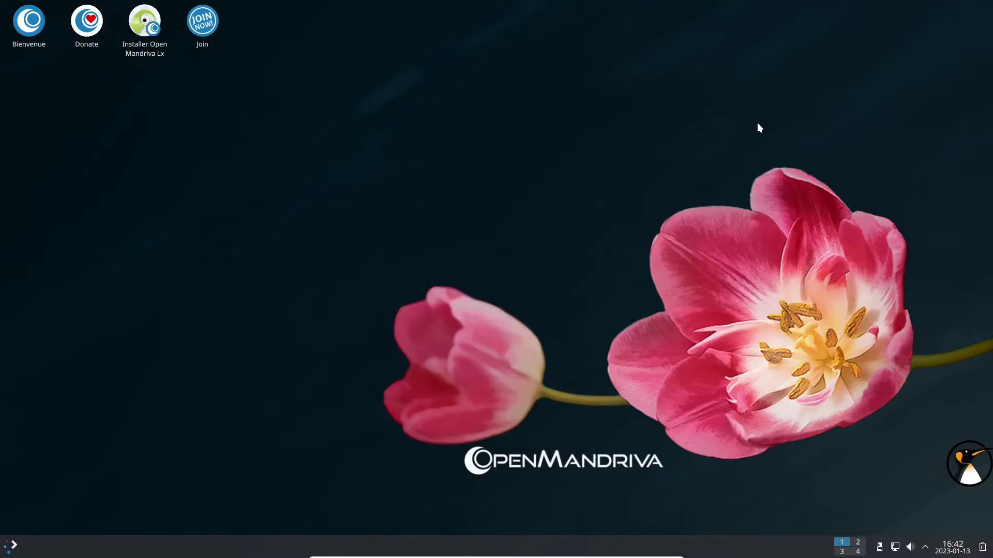
pyautogui.click(158, 45)
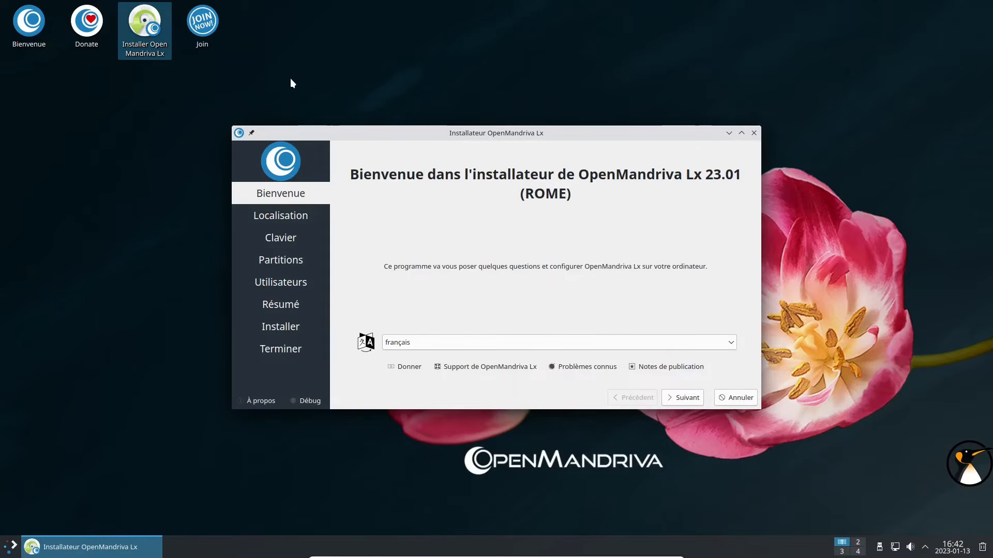
pyautogui.click(682, 397)
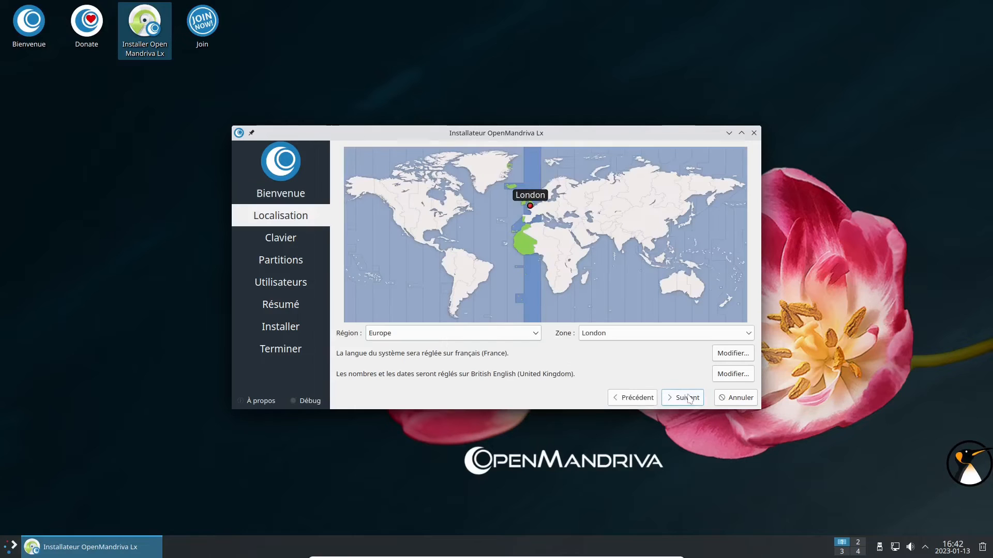
pyautogui.click(527, 214)
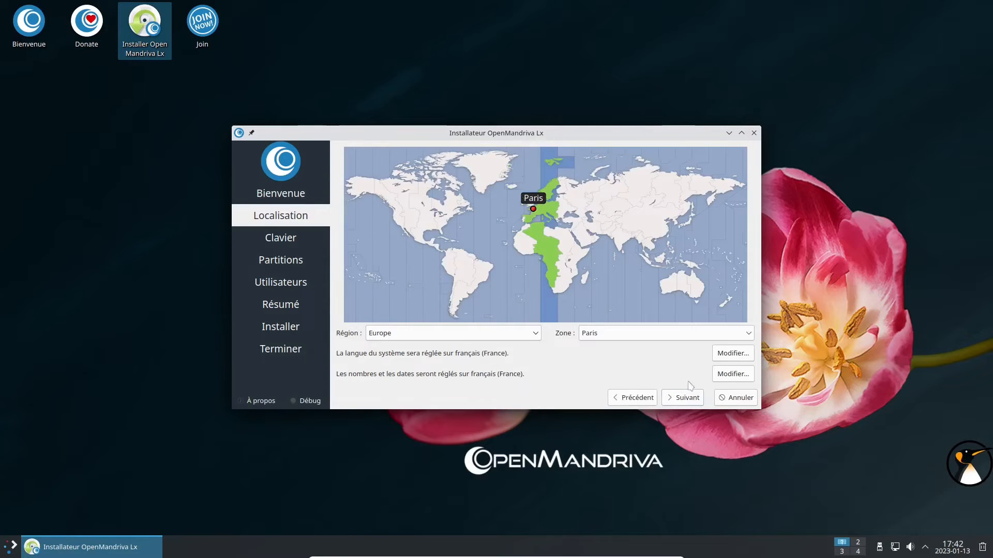
# Keep the keyboard settings and choose Effacer le disque for partitioning.
pyautogui.click(682, 397)
pyautogui.click(683, 398)
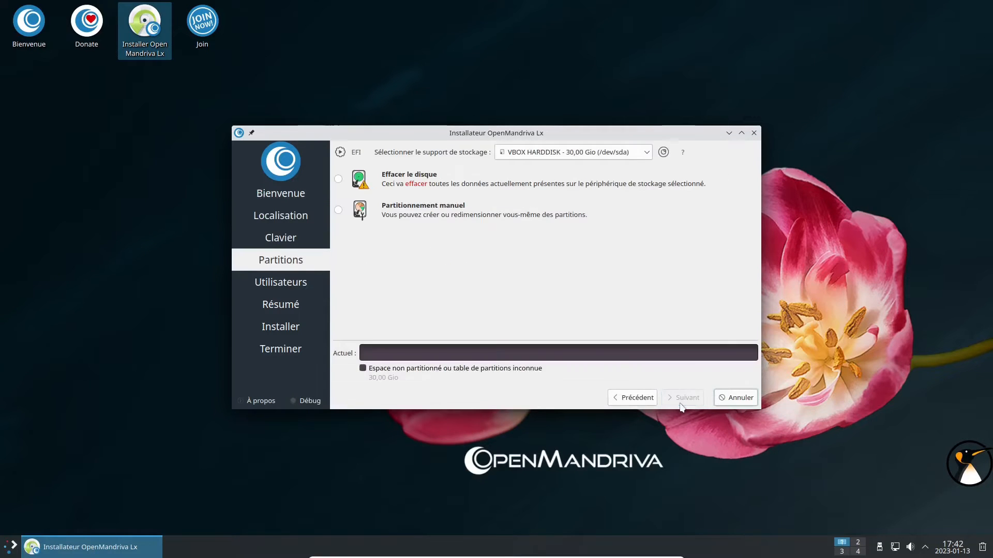
pyautogui.click(403, 179)
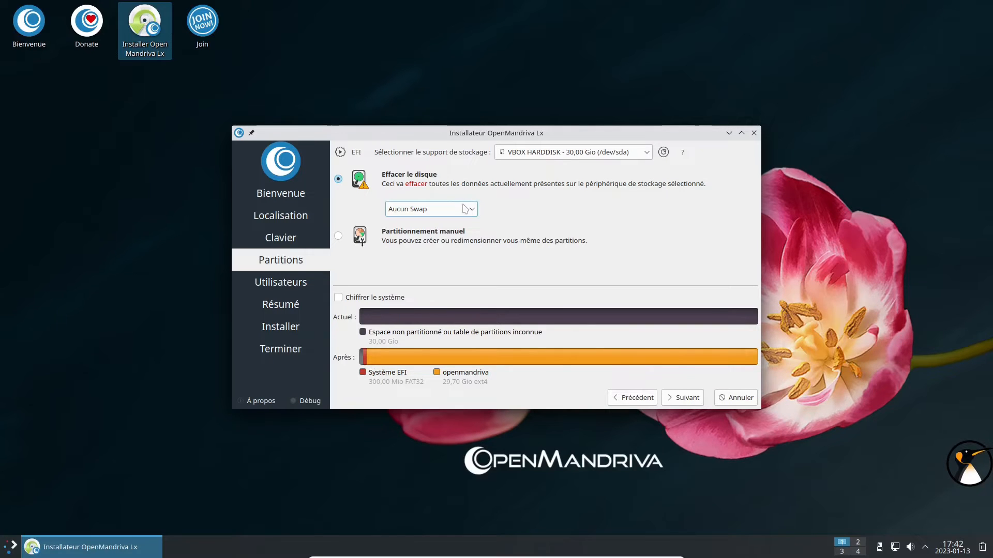
pyautogui.click(679, 398)
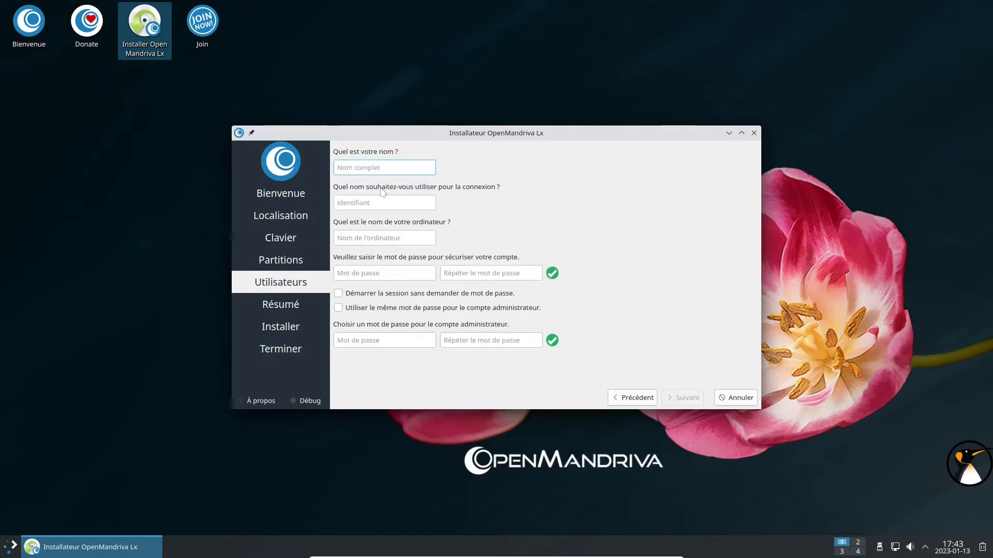
# Fill in the user name, computer name, account and administrator passwords, then start installing from the summary.
pyautogui.write('adrien')
pyautogui.press('Tab')
pyautogui.press('Tab')
pyautogui.press('Tab')
pyautogui.write('a')
pyautogui.press('Tab')
pyautogui.write('a')
pyautogui.press('Tab')
pyautogui.press('Tab')
pyautogui.press('Tab')
pyautogui.write('a')
pyautogui.press('Tab')
pyautogui.write('a')
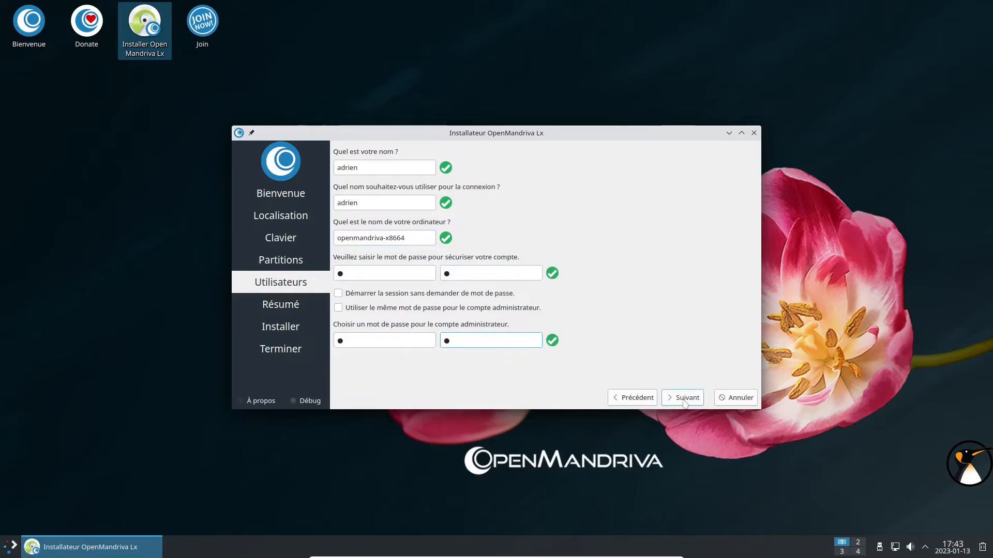
pyautogui.click(681, 401)
pyautogui.click(683, 488)
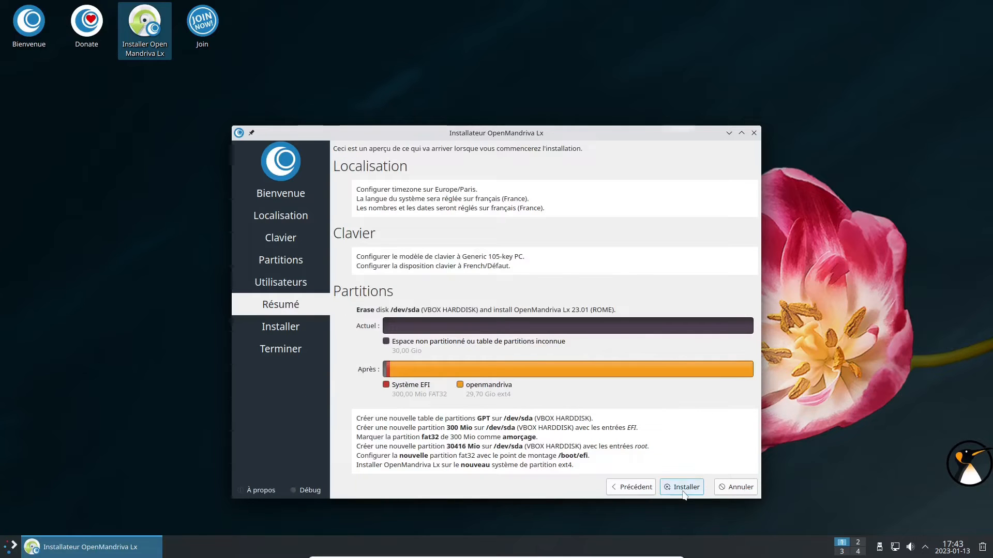
# Confirm Installer maintenant, then tick Redémarrer maintenant and click Terminé to reboot.
pyautogui.click(526, 321)
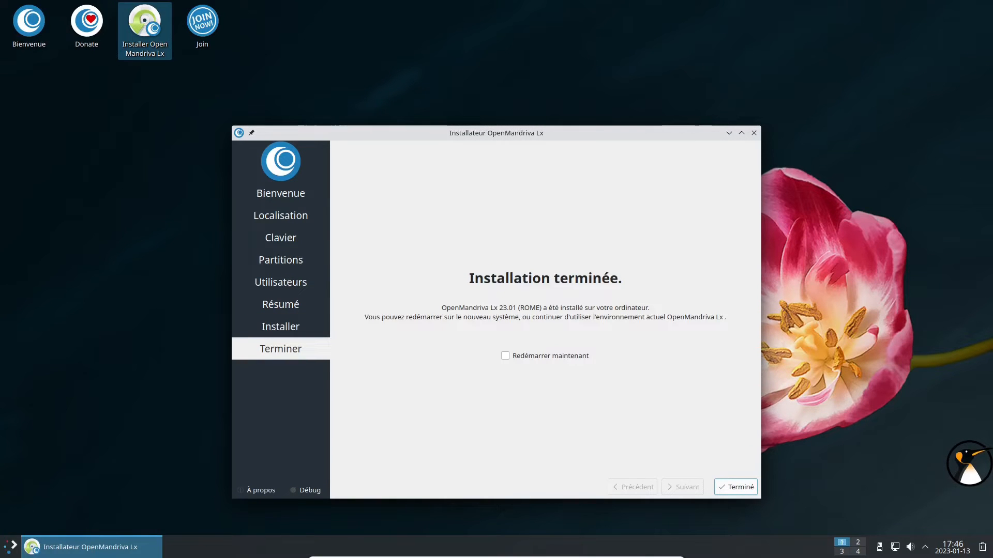
pyautogui.click(505, 356)
pyautogui.click(736, 487)
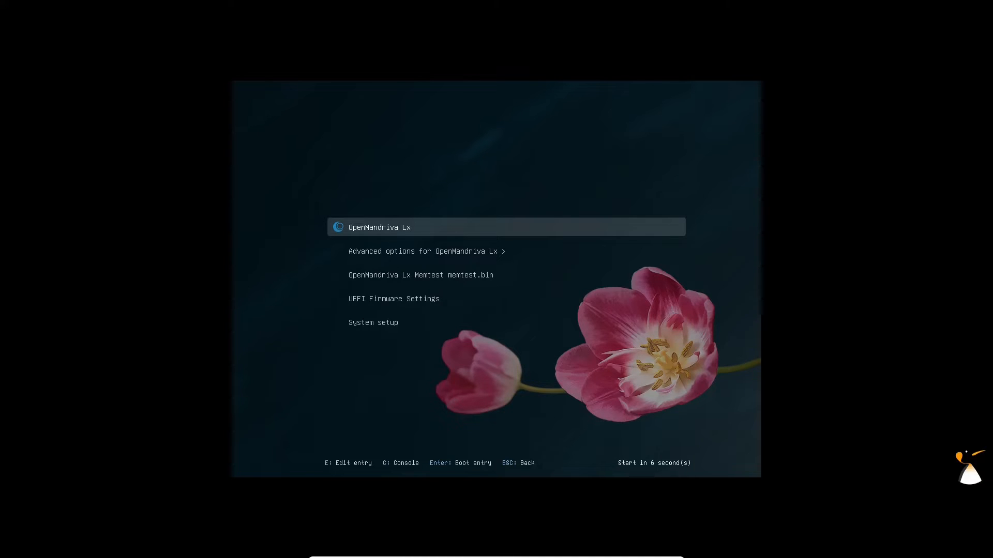
# Boot the default OpenMandriva Lx entry and log in to Plasma with the user's password.
pyautogui.press('Return')
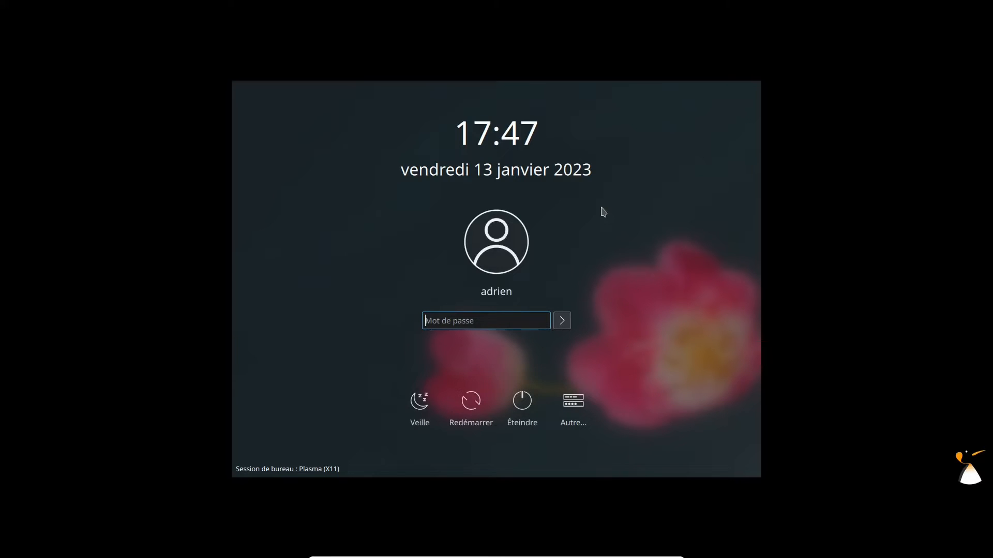
pyautogui.write('*')
pyautogui.press('Return')
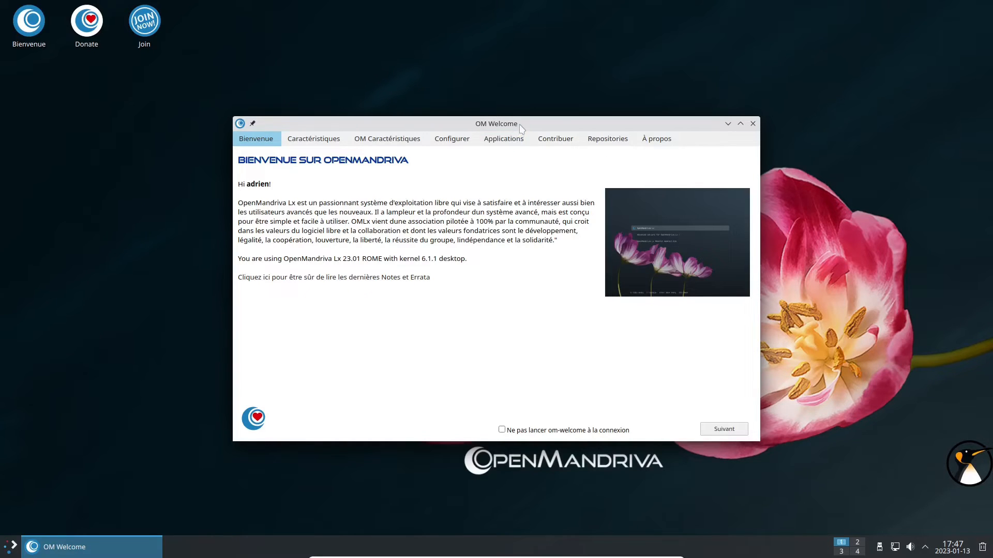
# Nudge OM Welcome upward and browse its new features and OpenMandriva tools pages.
pyautogui.moveTo(521, 129); pyautogui.dragTo(523, 119)
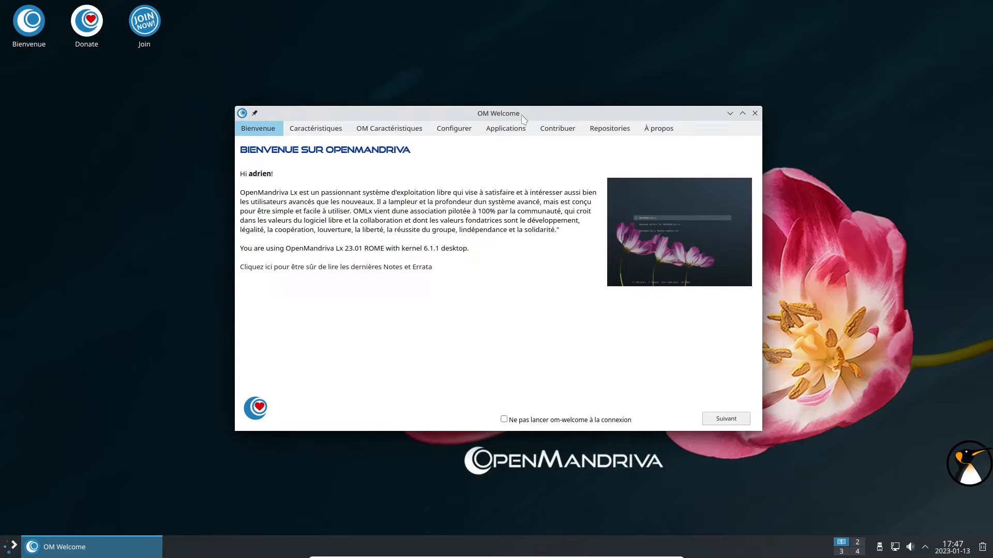
pyautogui.click(336, 131)
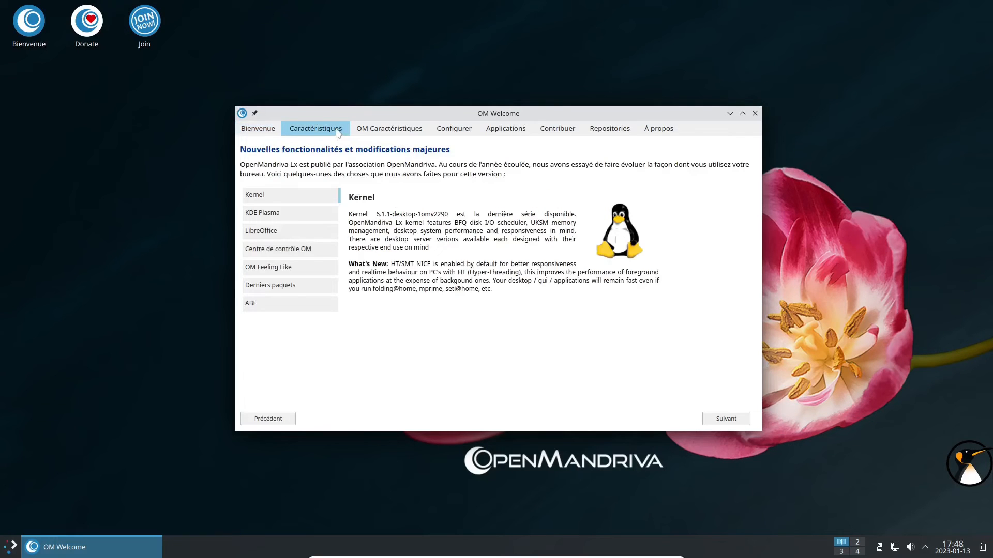
pyautogui.click(382, 136)
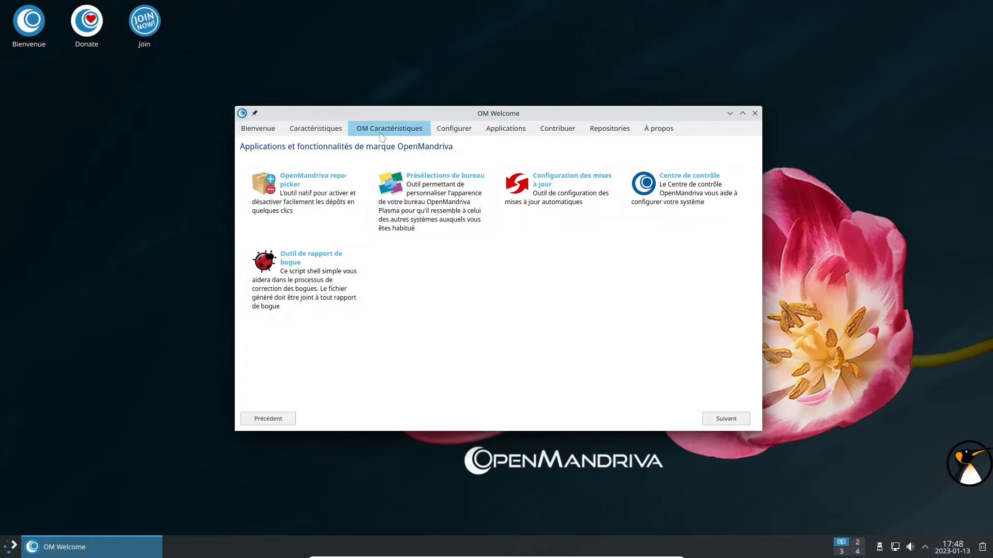
# Launch and minimise the repo picker, desktop presets, update settings and Control Center, reaching Configurer.
pyautogui.click(267, 188)
pyautogui.click(387, 193)
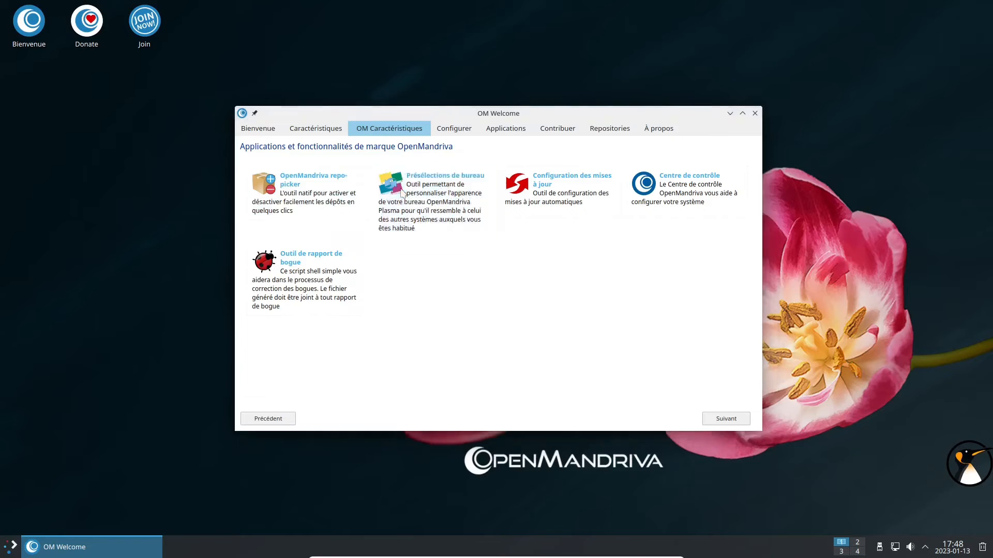
pyautogui.click(757, 53)
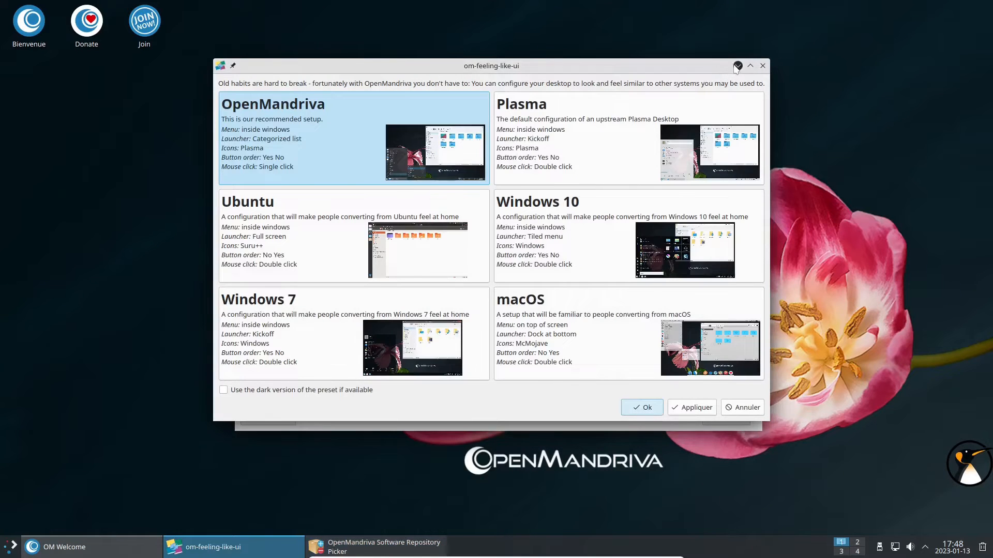
pyautogui.click(738, 65)
pyautogui.click(525, 188)
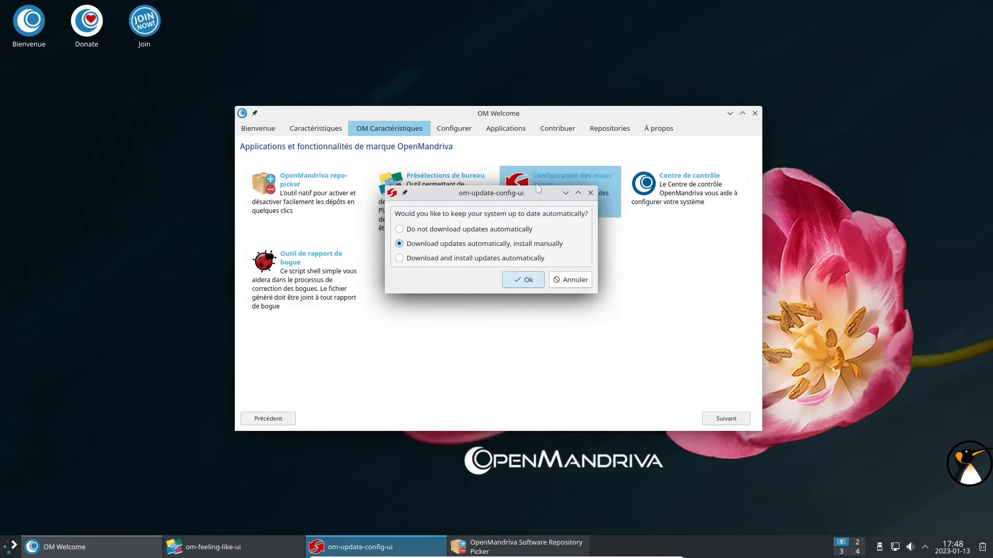
pyautogui.click(643, 198)
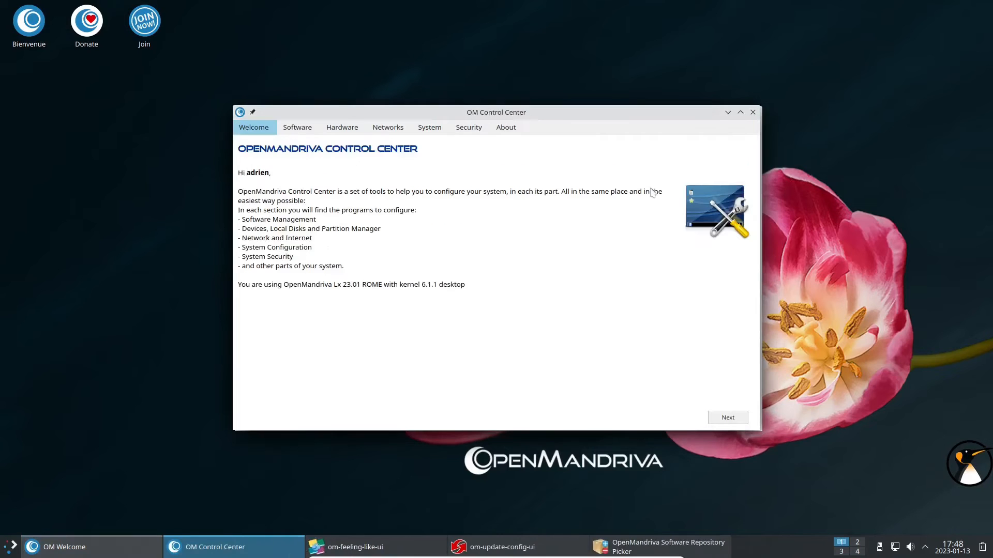
pyautogui.click(730, 113)
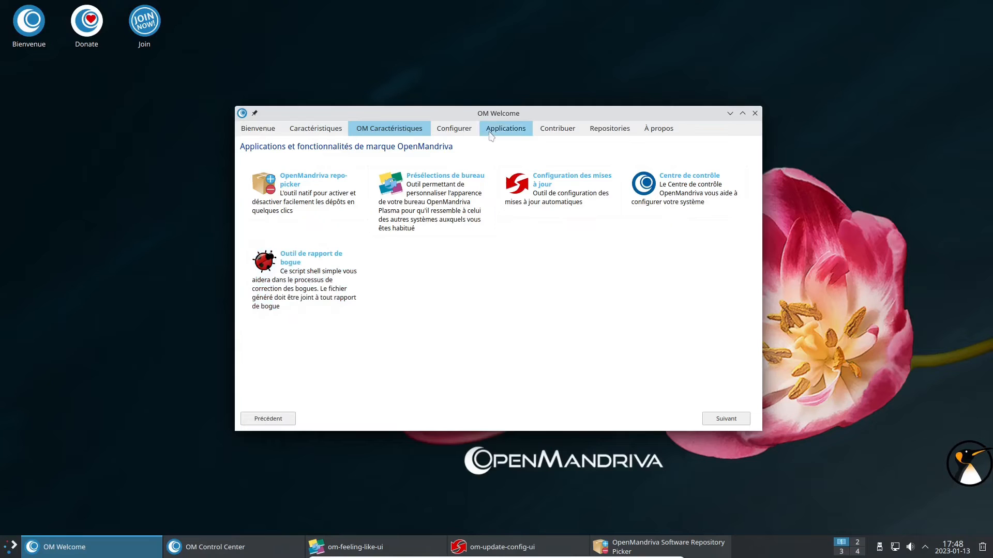
pyautogui.click(458, 133)
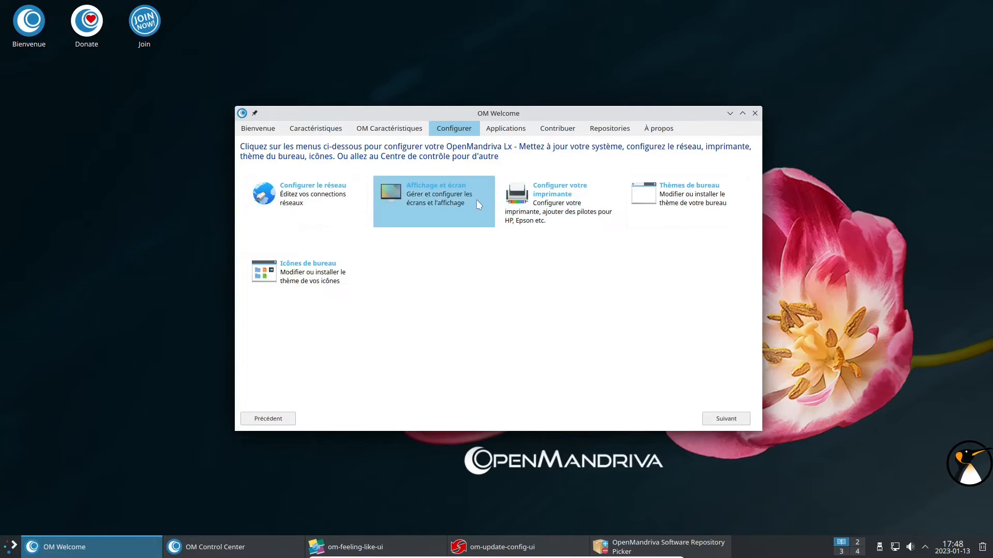
# List Multimedia applications, try installing Strawberry, cancel the password prompt and dismiss 'Installation failed'.
pyautogui.click(521, 133)
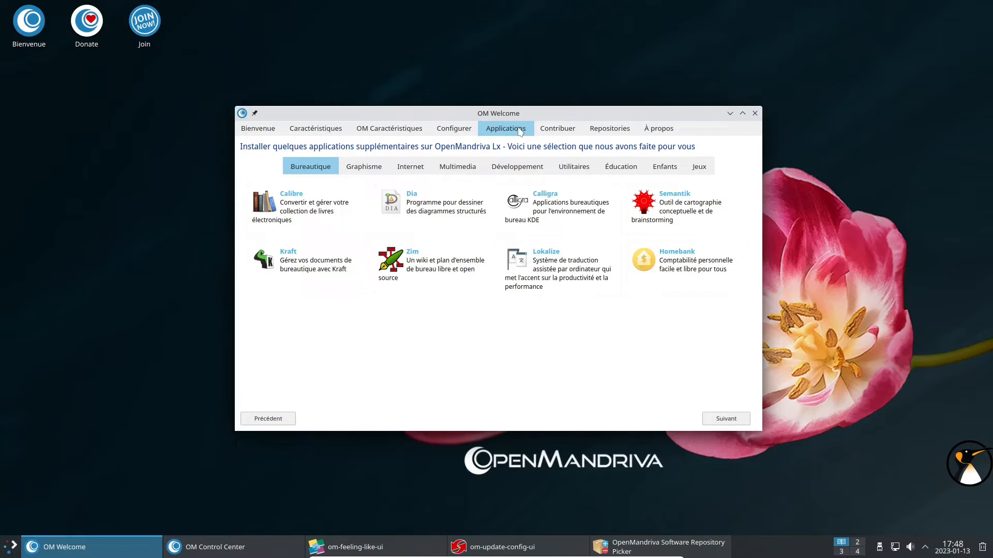
pyautogui.click(452, 171)
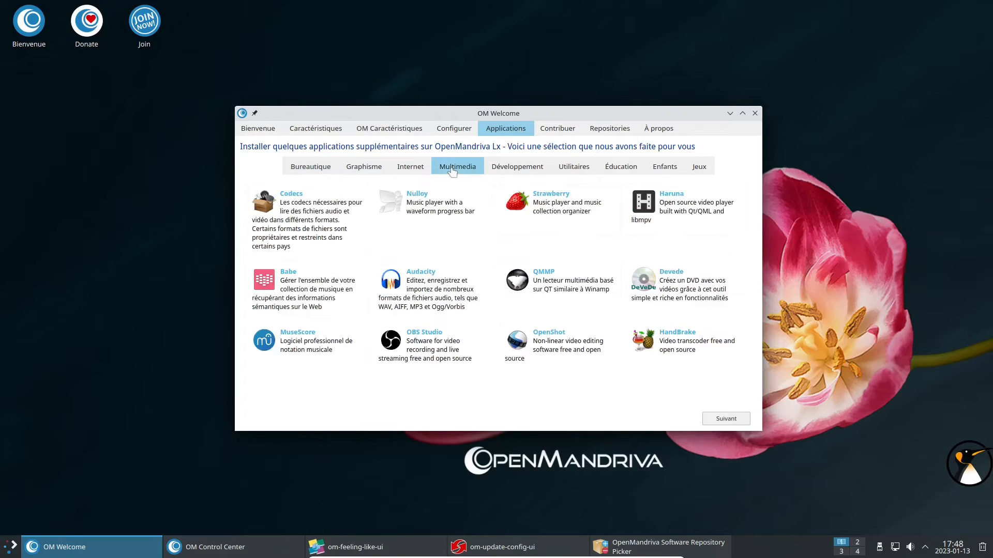
pyautogui.click(512, 205)
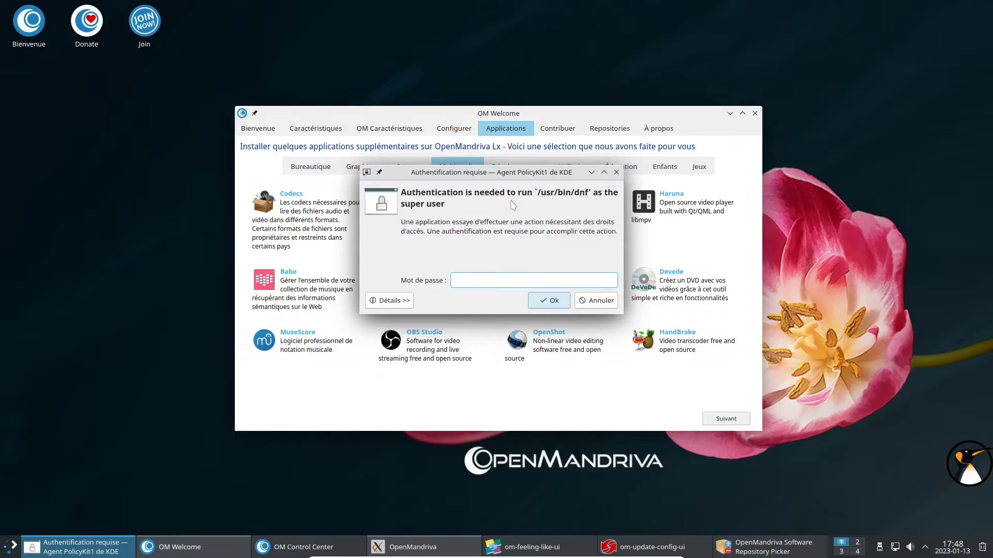
pyautogui.click(581, 304)
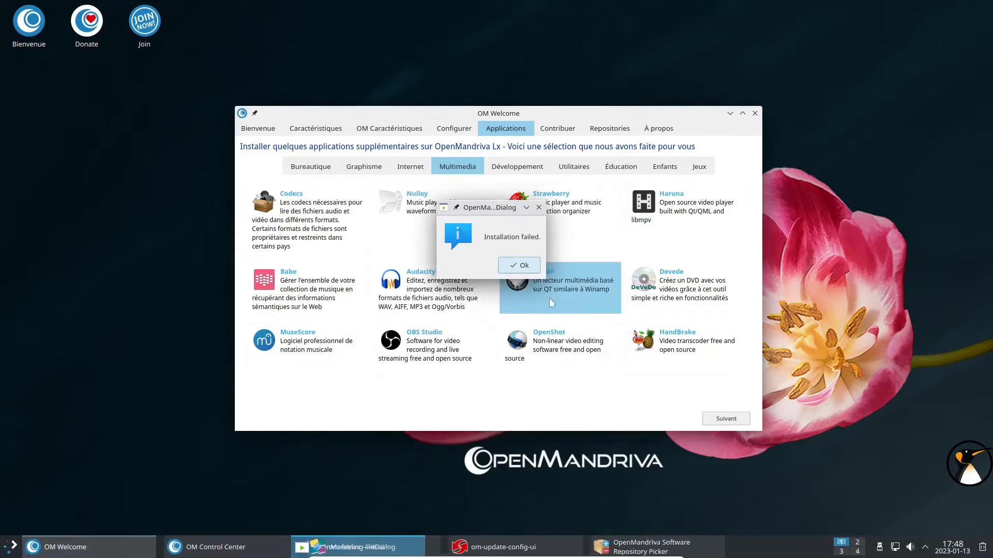
pyautogui.click(527, 269)
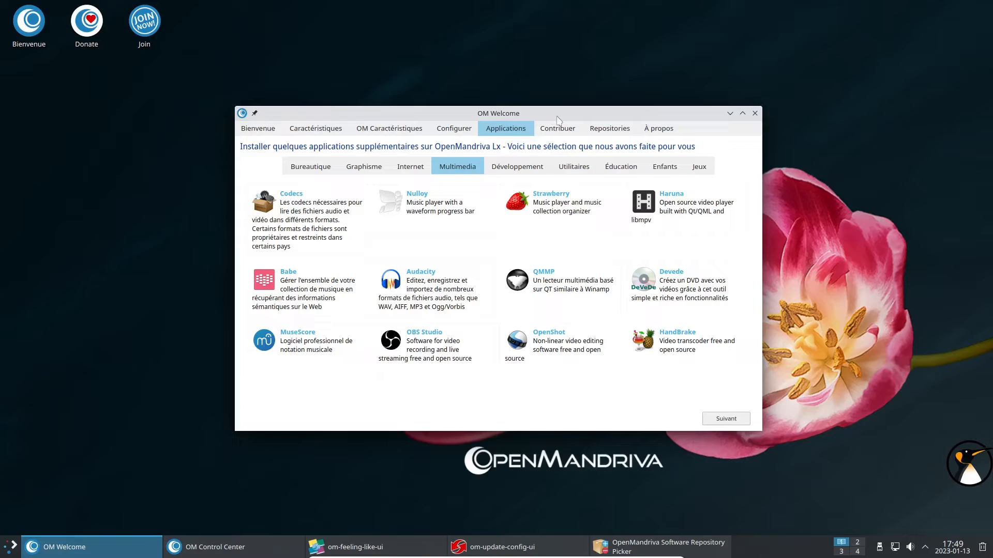
# View OM Welcome's Contribuer and Repositories pages, then close the welcome window.
pyautogui.click(558, 133)
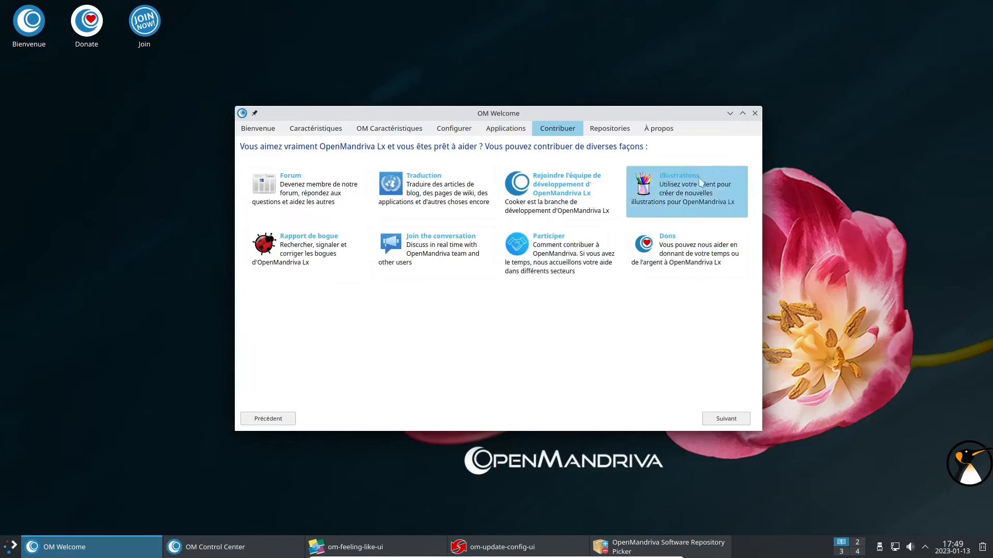
pyautogui.click(625, 133)
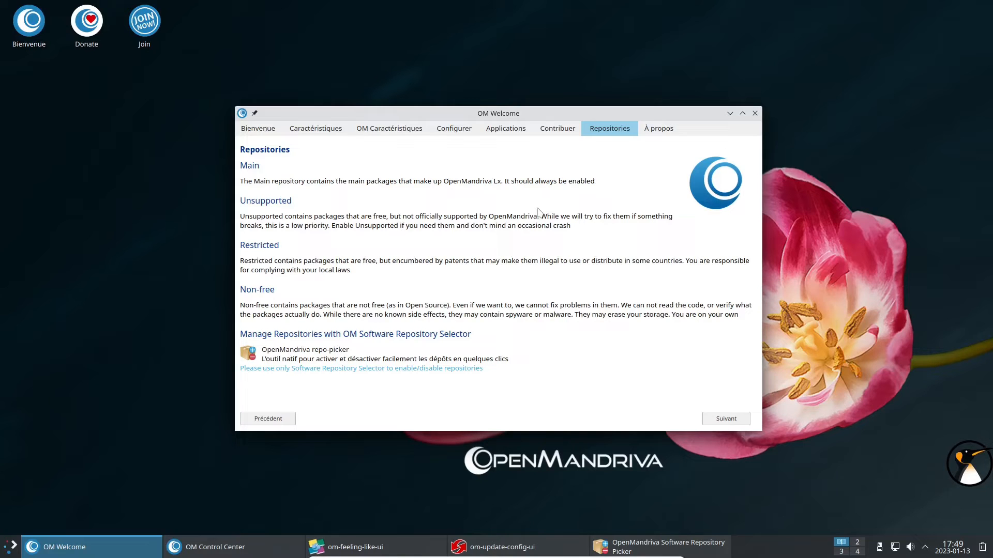
pyautogui.click(756, 114)
# Open Dolphin on the home folder, minimise it, and open the Donate page in Falkon.
pyautogui.click(12, 545)
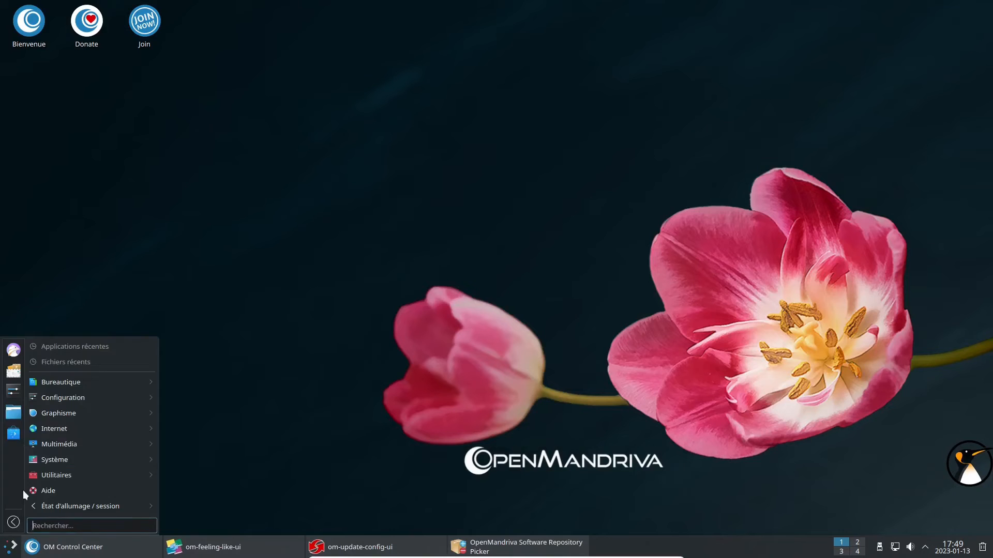
pyautogui.click(13, 413)
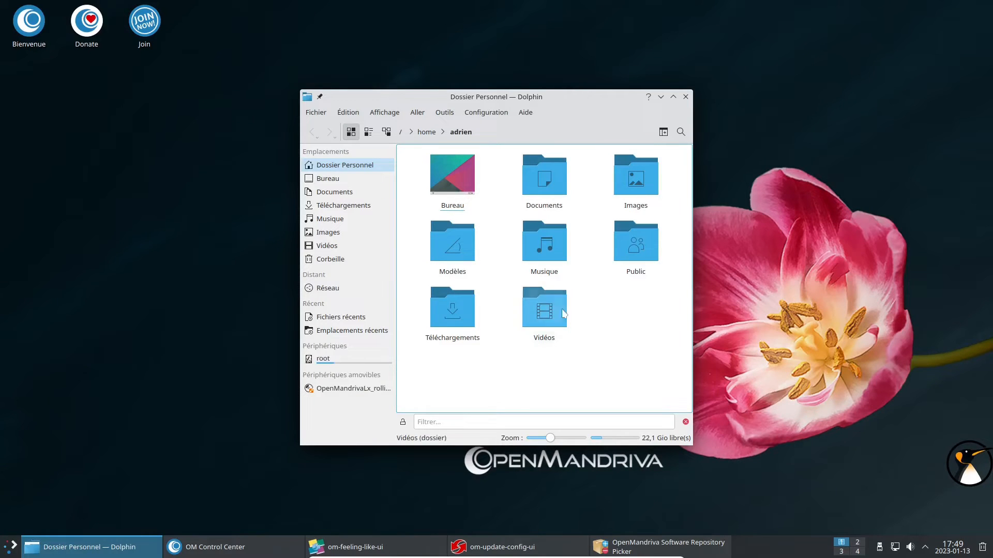
pyautogui.click(661, 97)
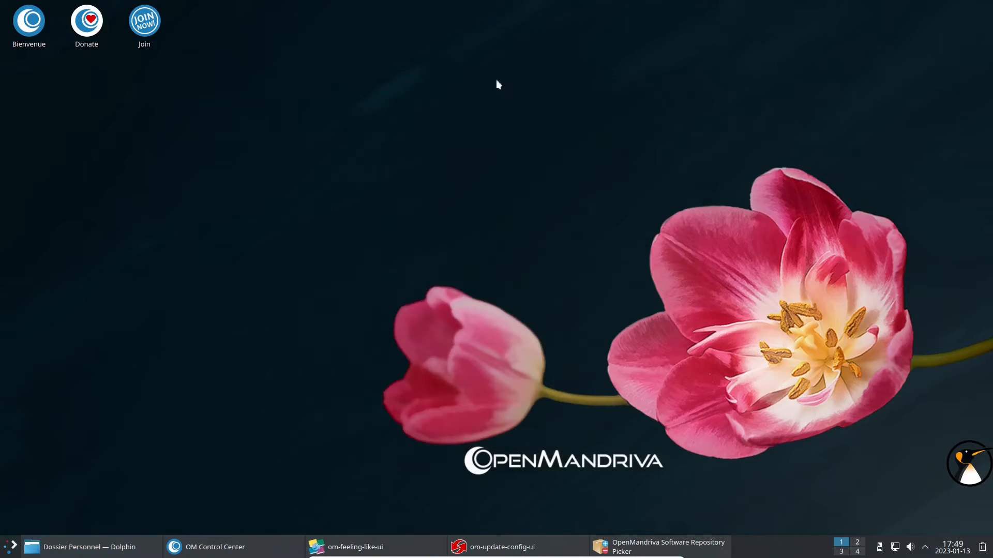
pyautogui.click(104, 37)
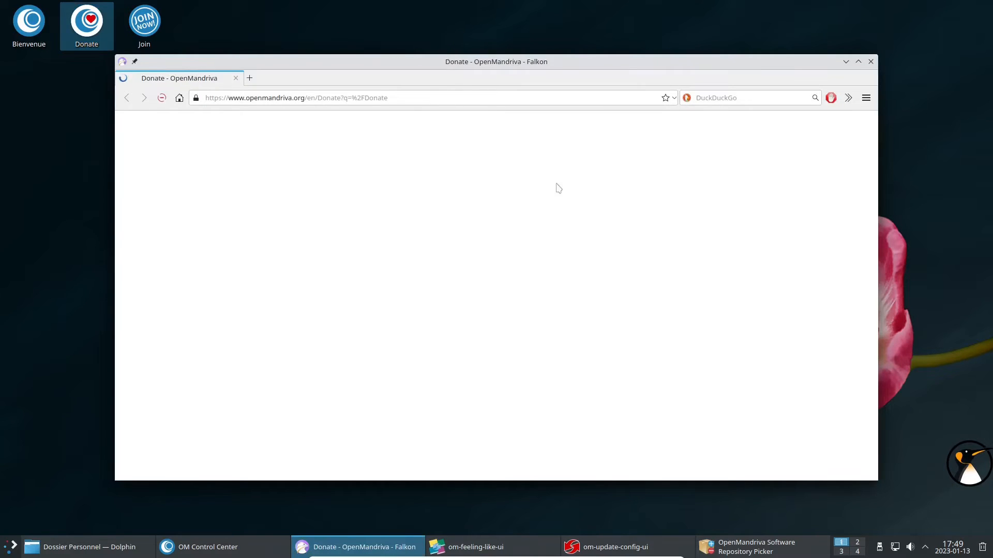
# Check Falkon's About dialog showing version 22.12.0, then close the browser.
pyautogui.click(866, 99)
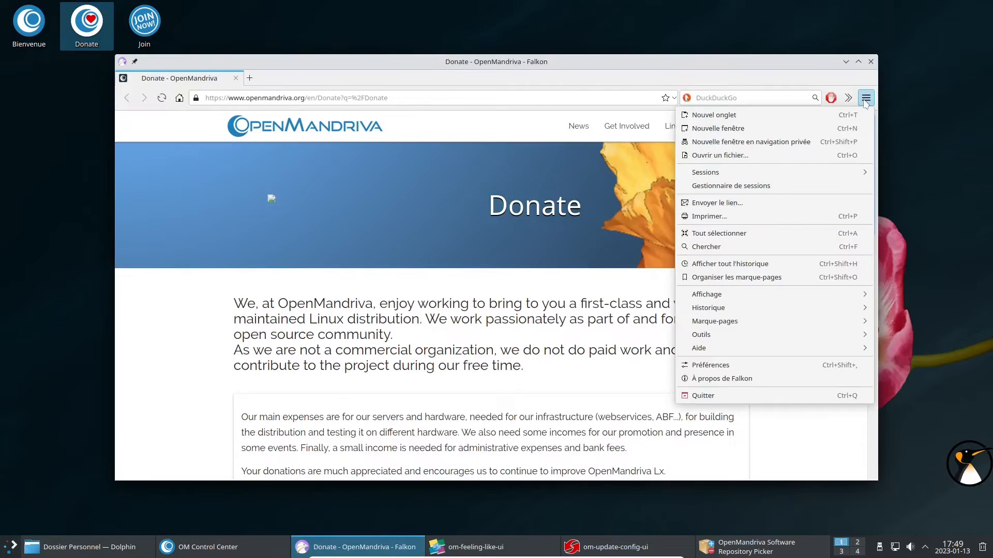
pyautogui.click(759, 379)
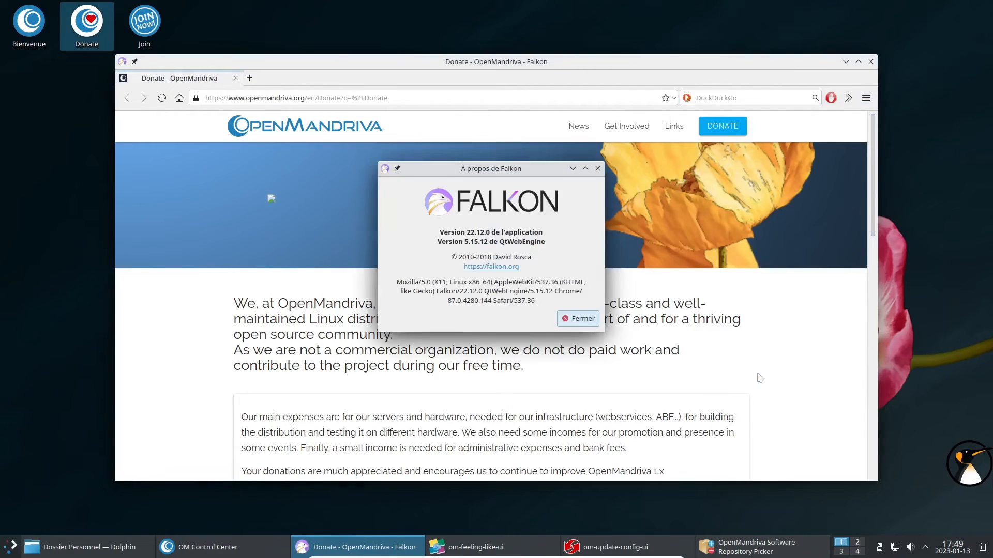
pyautogui.click(577, 319)
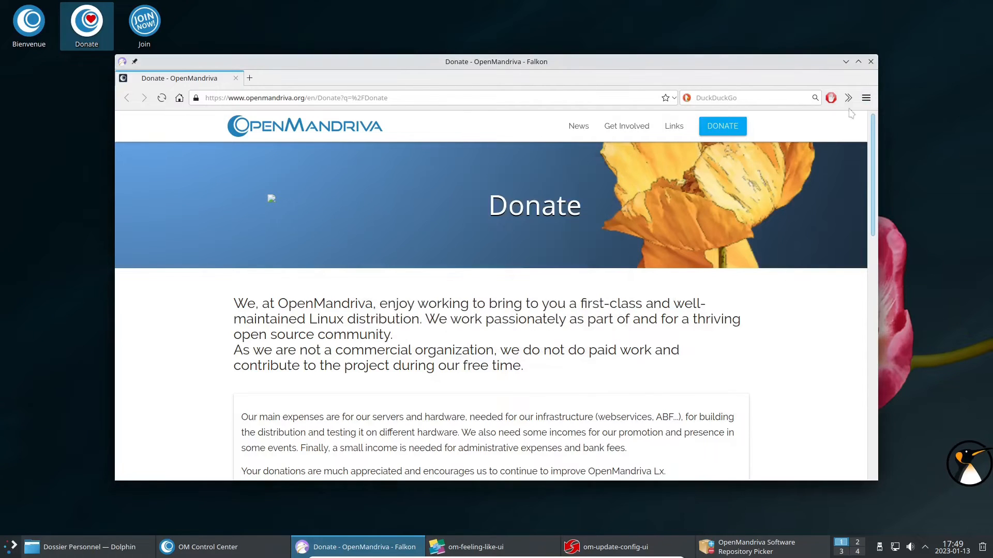
pyautogui.click(871, 61)
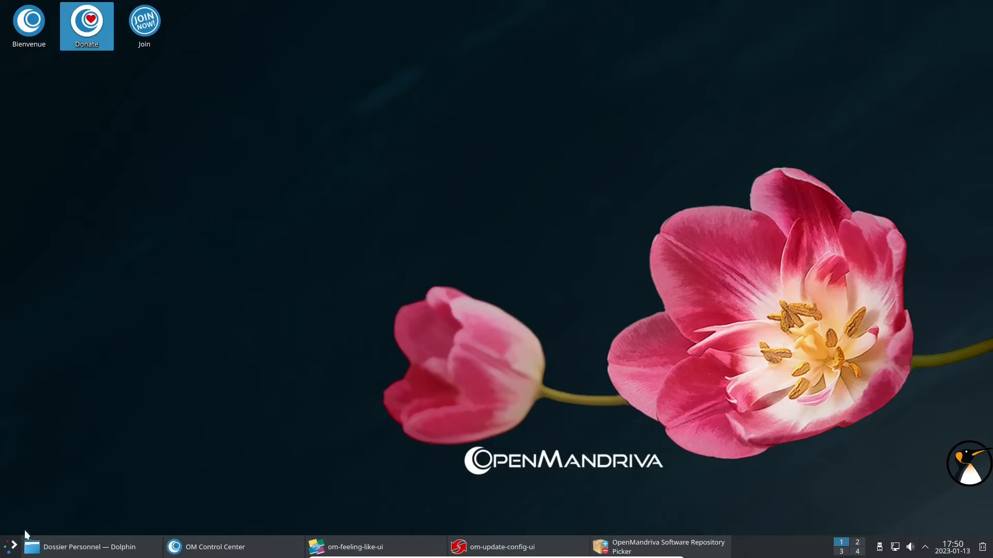
# Start LibreOffice Calc from Bureautique with a blank spreadsheet and dismiss Tip of the Day.
pyautogui.click(7, 552)
pyautogui.moveTo(86, 381)
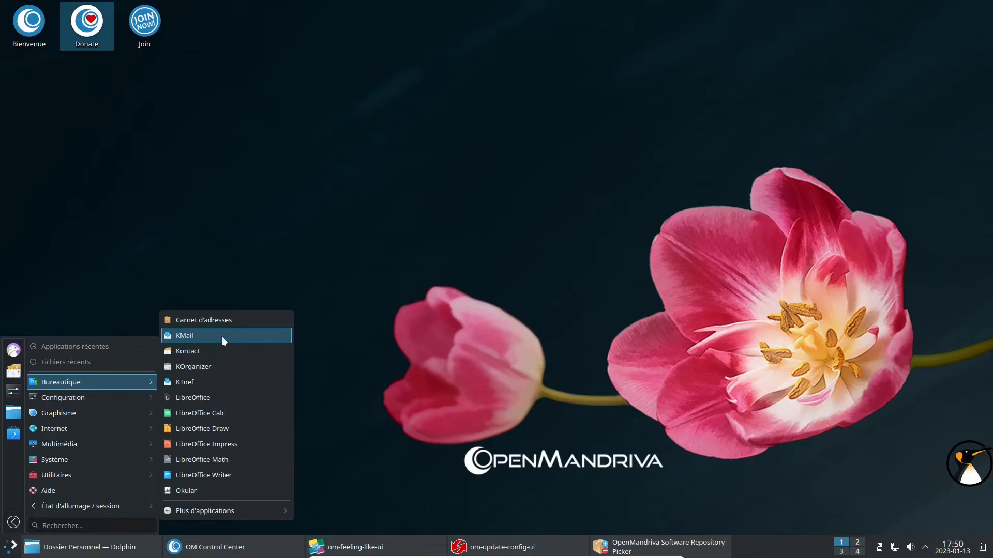
pyautogui.click(209, 408)
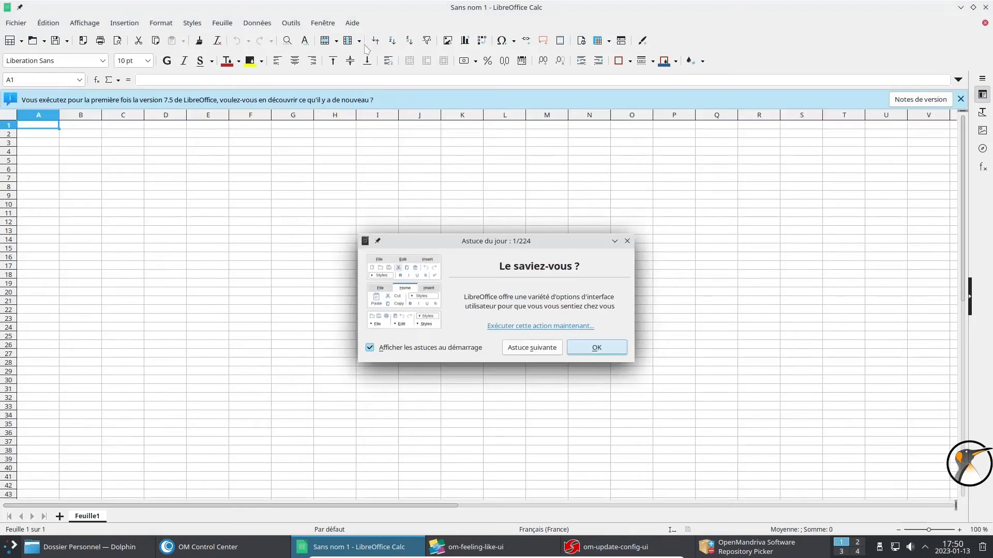
pyautogui.click(627, 241)
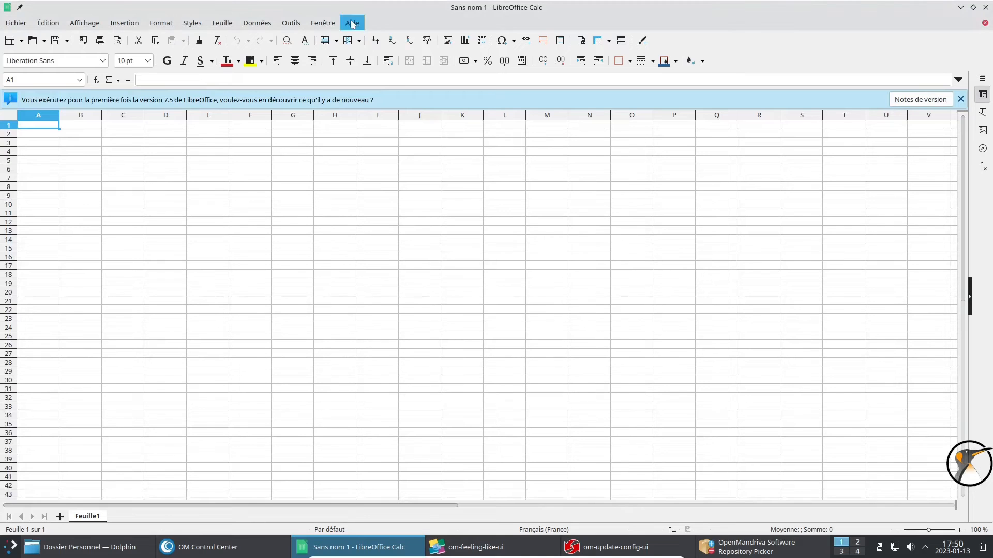
# Confirm version 7.5.0.0.beta1 in LibreOffice's About dialog, then close Calc.
pyautogui.click(344, 23)
pyautogui.click(385, 207)
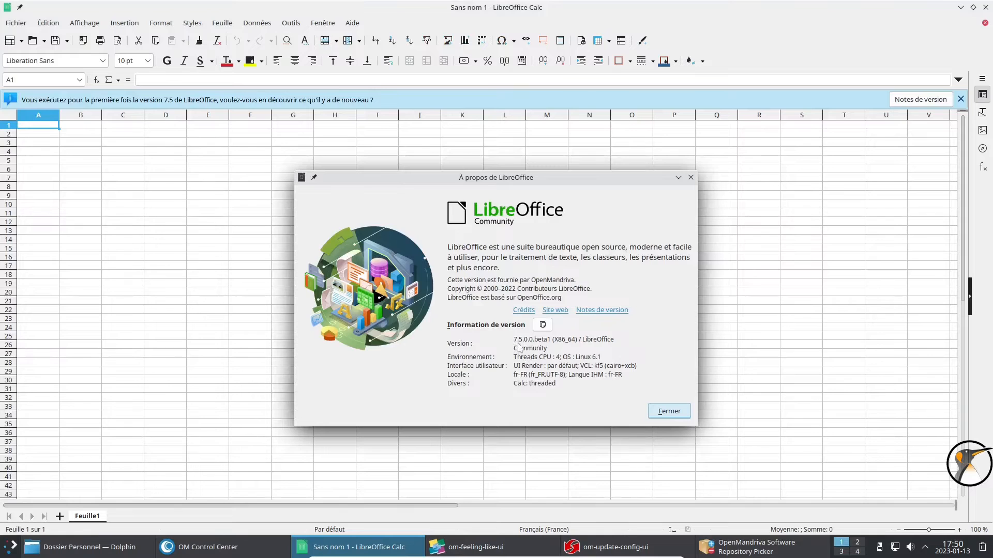
pyautogui.click(666, 412)
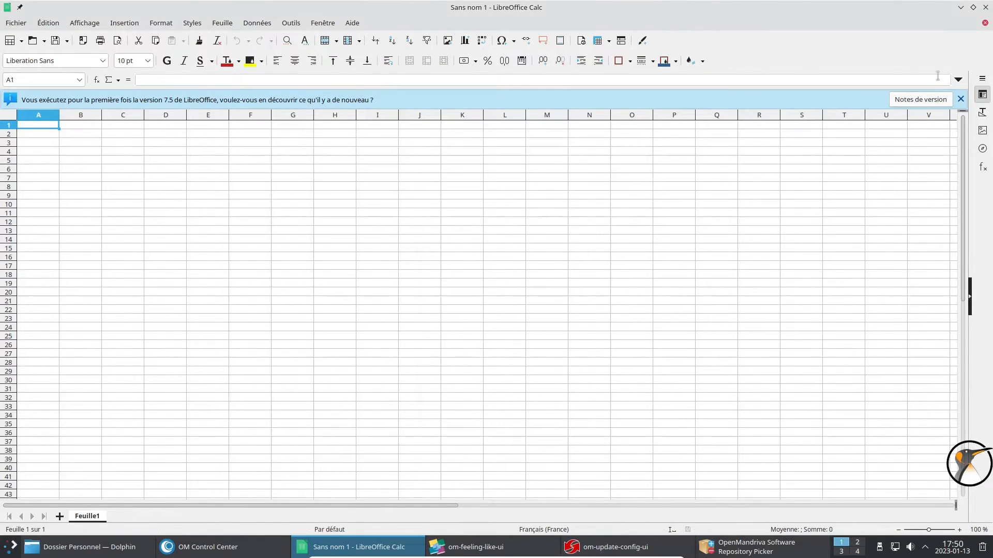
pyautogui.click(985, 9)
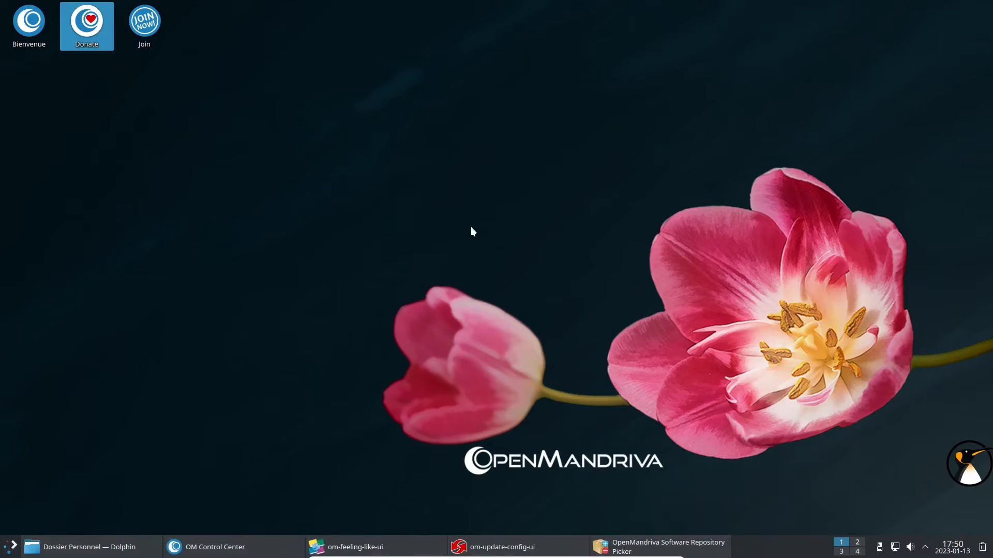
# Launch dnfdragora from the Configuration category and minimise it while it caches updates.
pyautogui.click(12, 546)
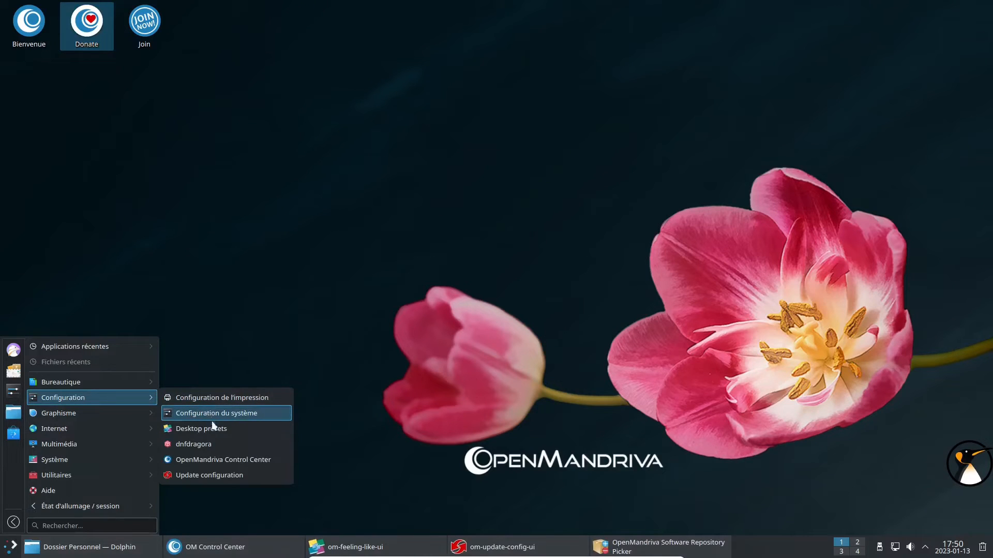
pyautogui.click(219, 444)
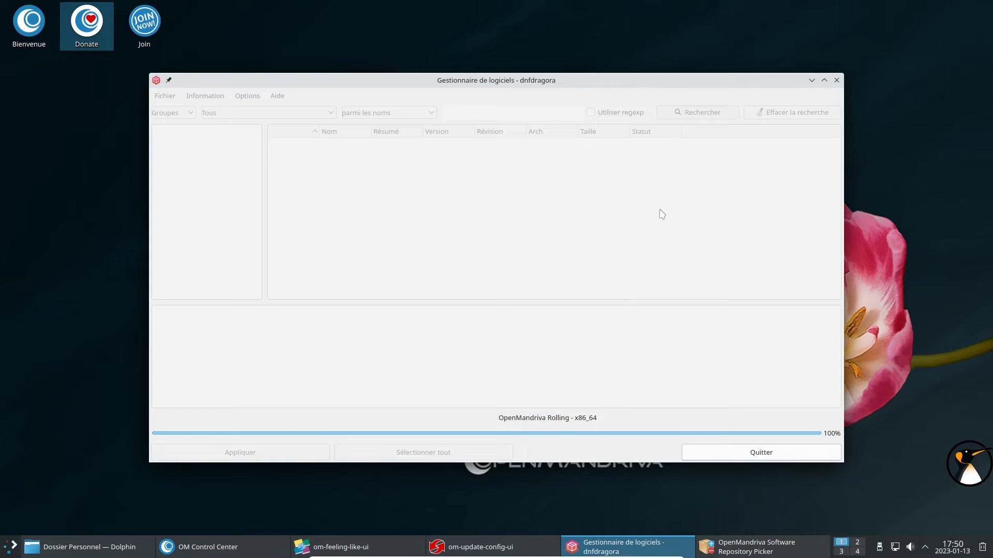
pyautogui.click(812, 80)
pyautogui.click(10, 546)
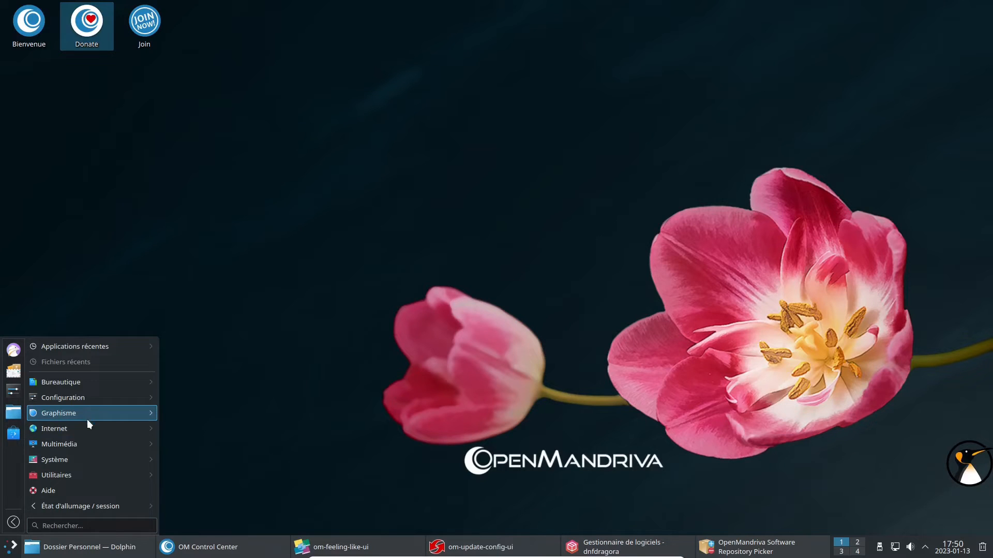
# Browse the Graphisme, Internet, Multimédia, Système and Utilitaires categories, then restore dnfdragora.
pyautogui.moveTo(134, 414)
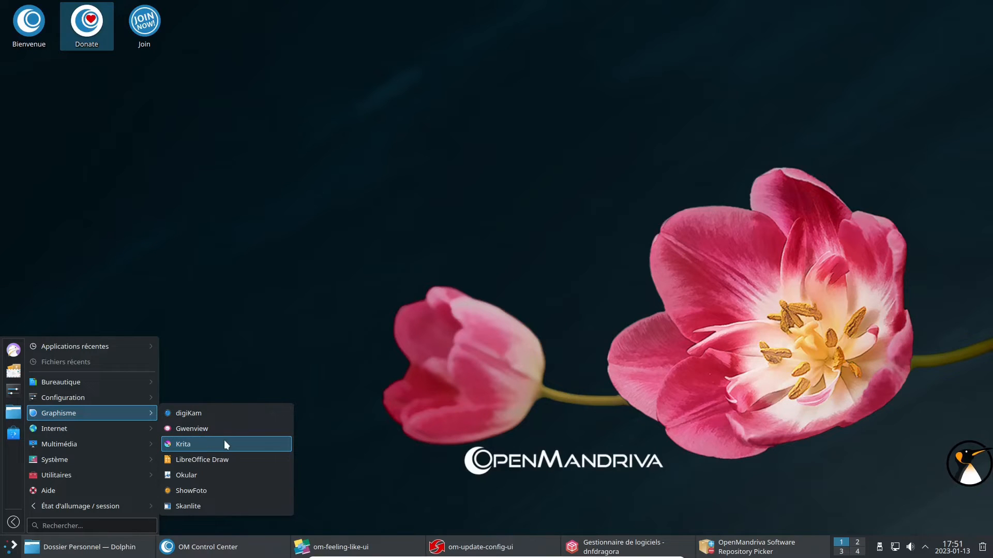
pyautogui.moveTo(85, 432)
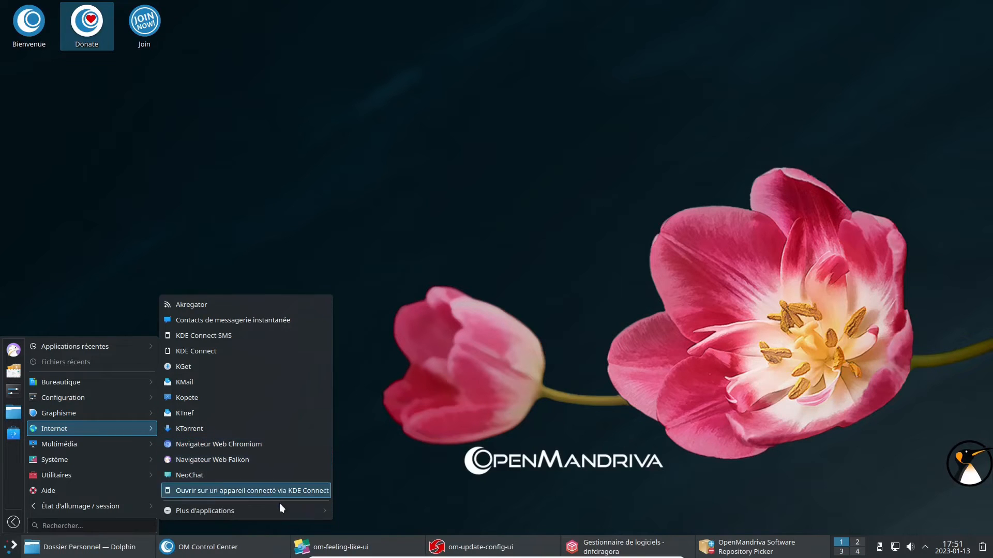
pyautogui.moveTo(279, 511)
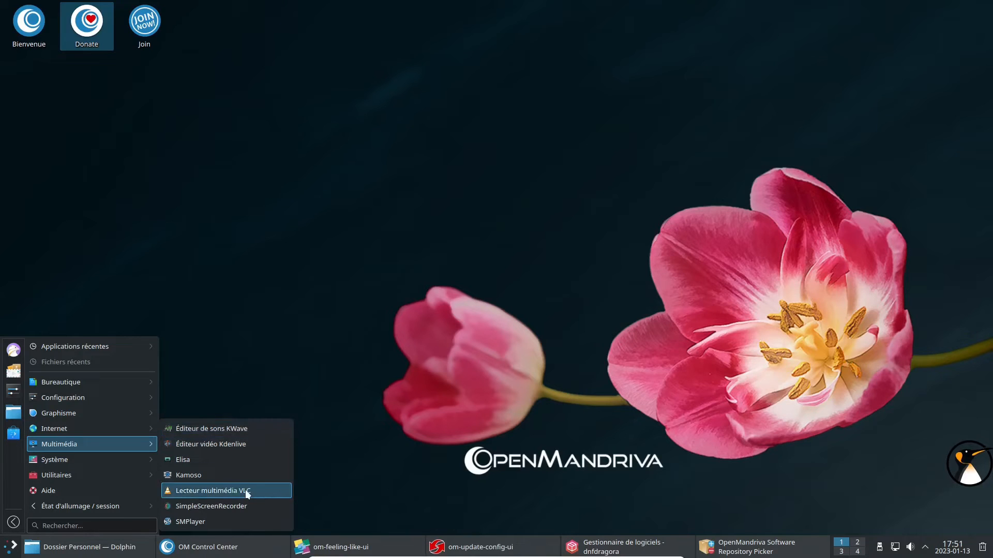
pyautogui.moveTo(114, 458)
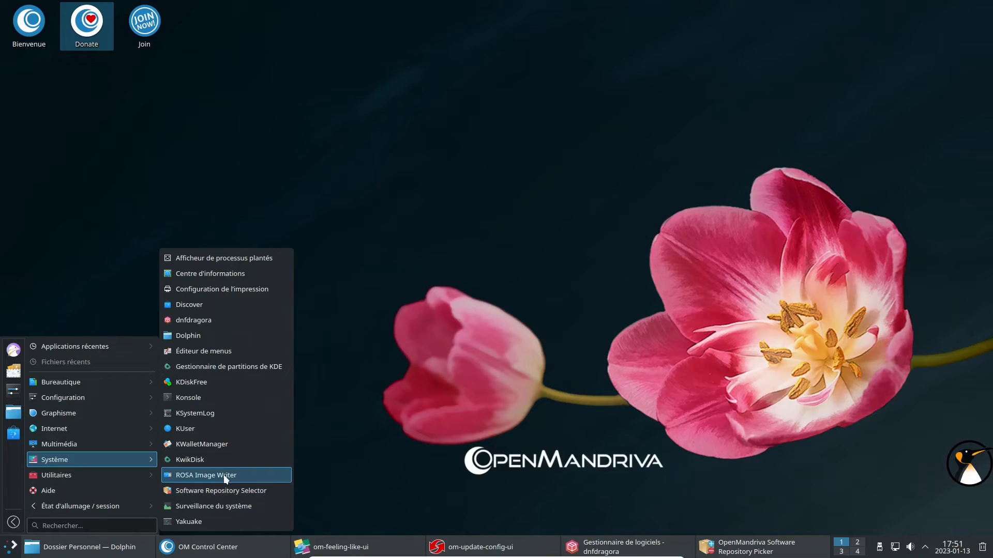
pyautogui.moveTo(129, 473)
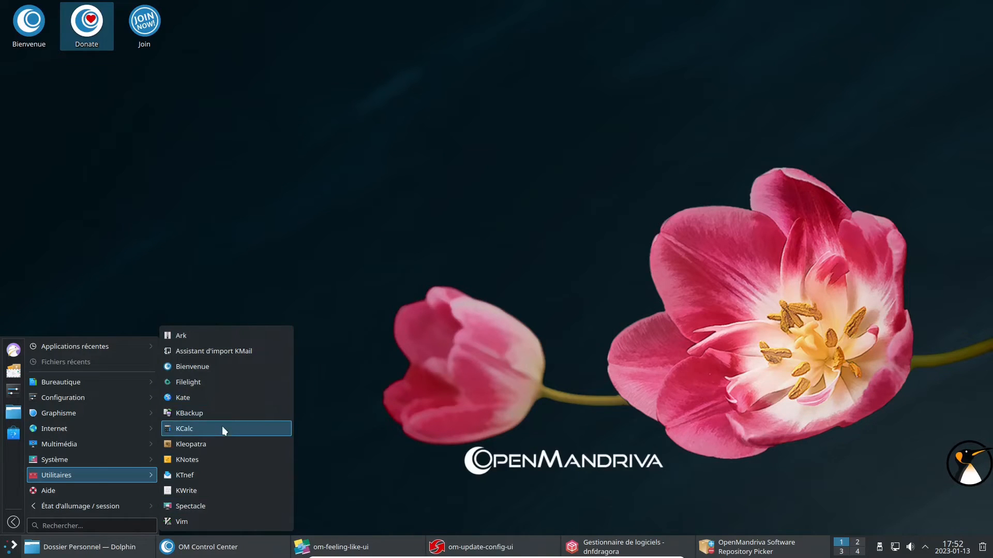
pyautogui.click(664, 263)
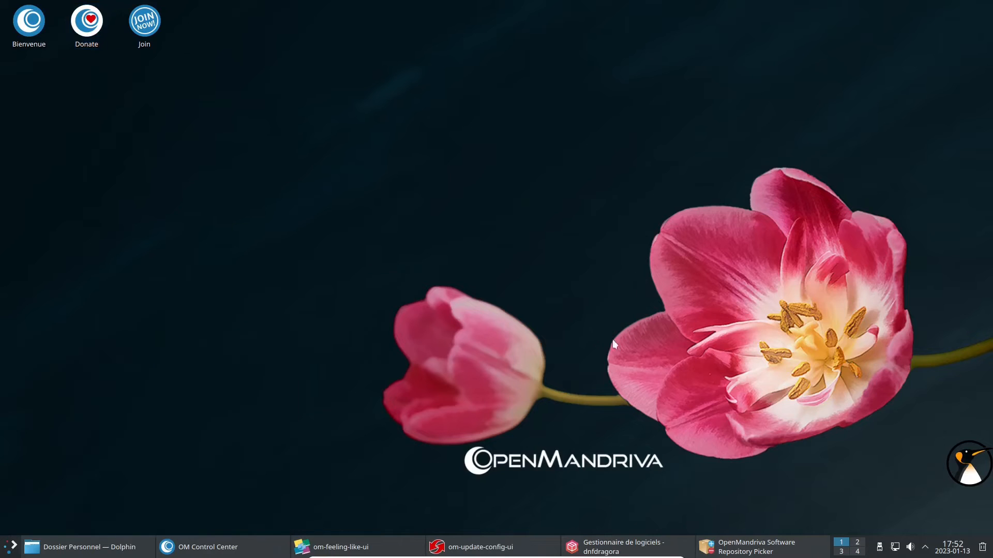
pyautogui.click(652, 544)
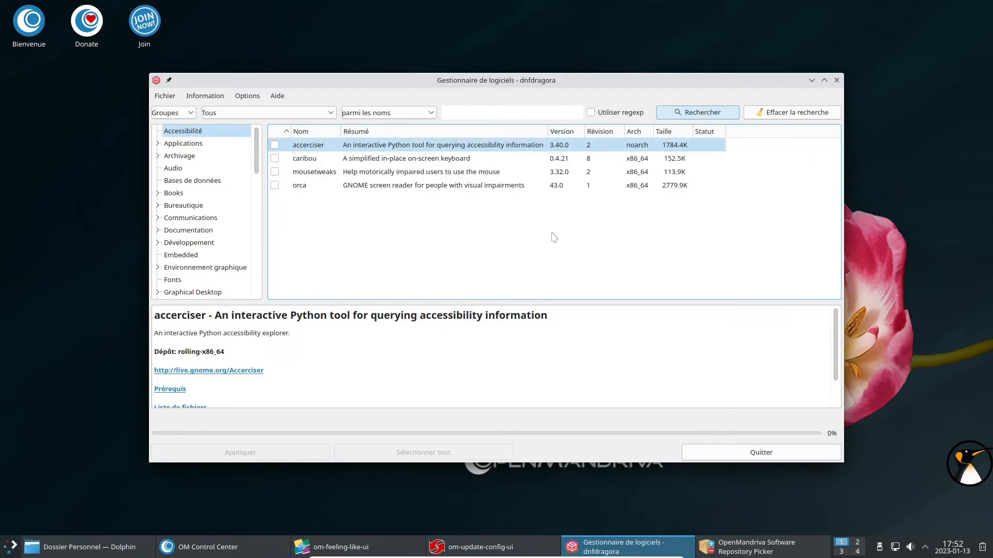
# Filter dnfdragora to 'À mettre à jour' across all groups, select everything, and apply the updates.
pyautogui.click(270, 118)
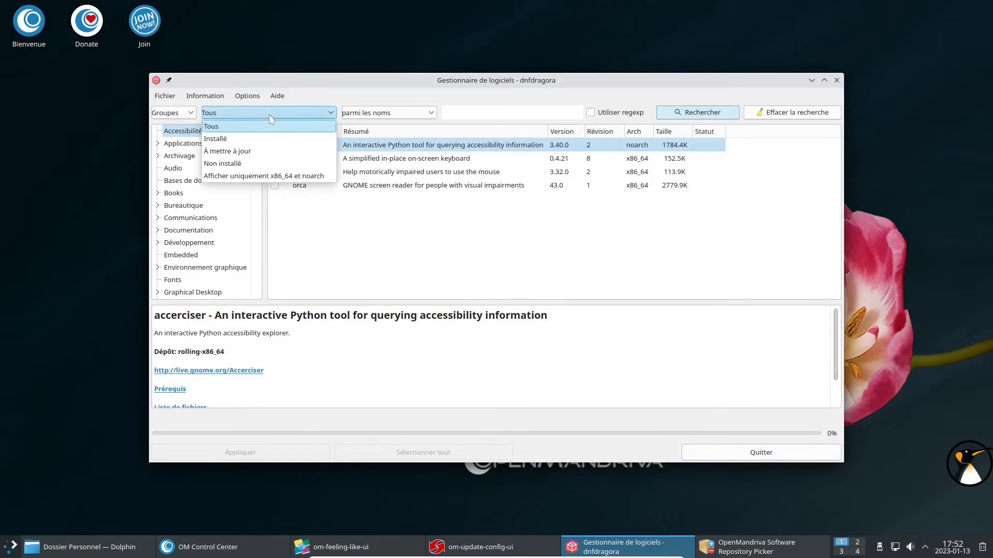
pyautogui.click(263, 153)
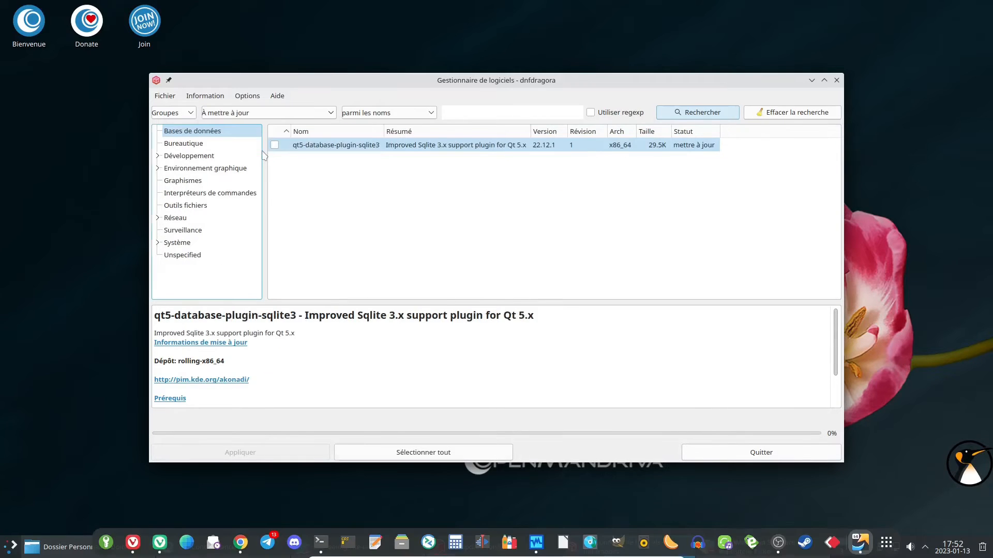
pyautogui.click(369, 180)
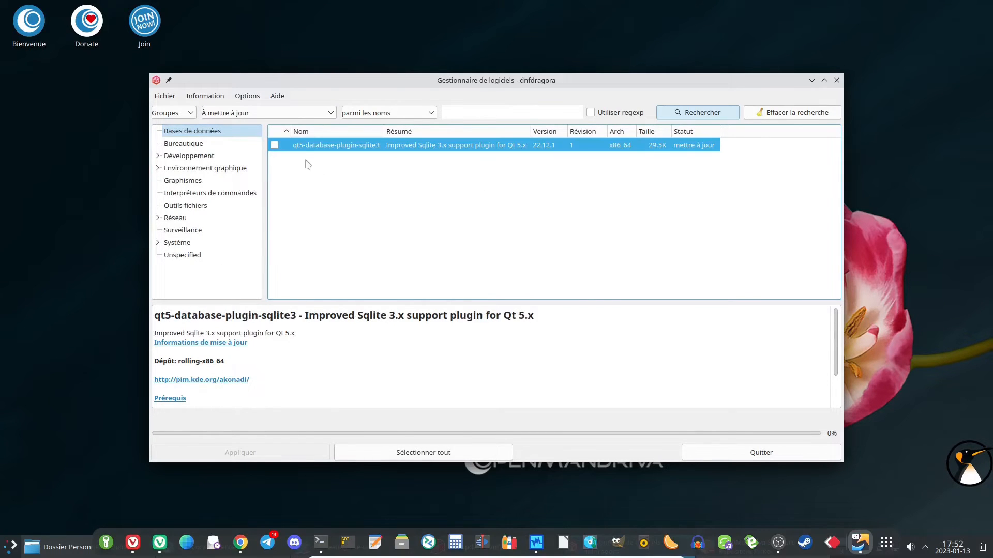
pyautogui.click(187, 117)
pyautogui.click(170, 139)
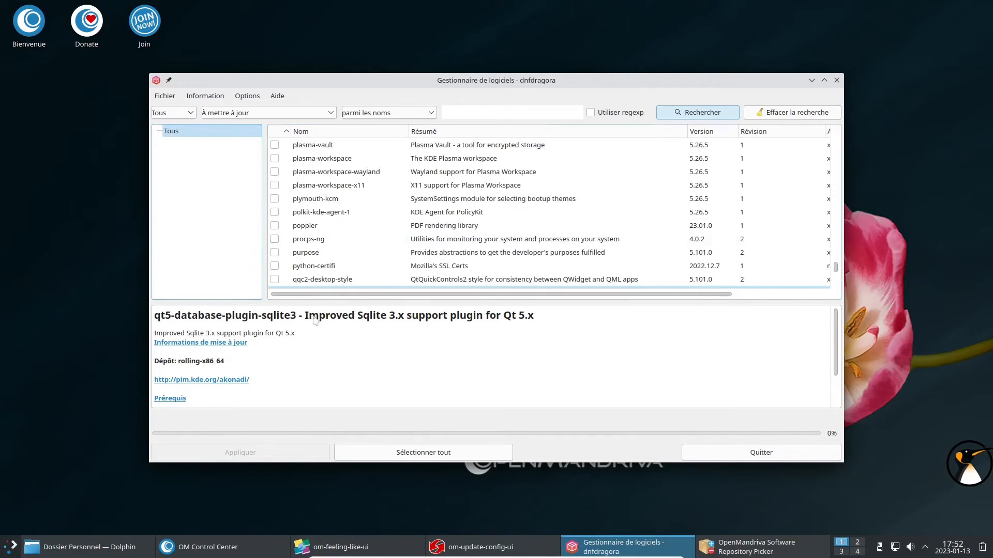
pyautogui.click(424, 453)
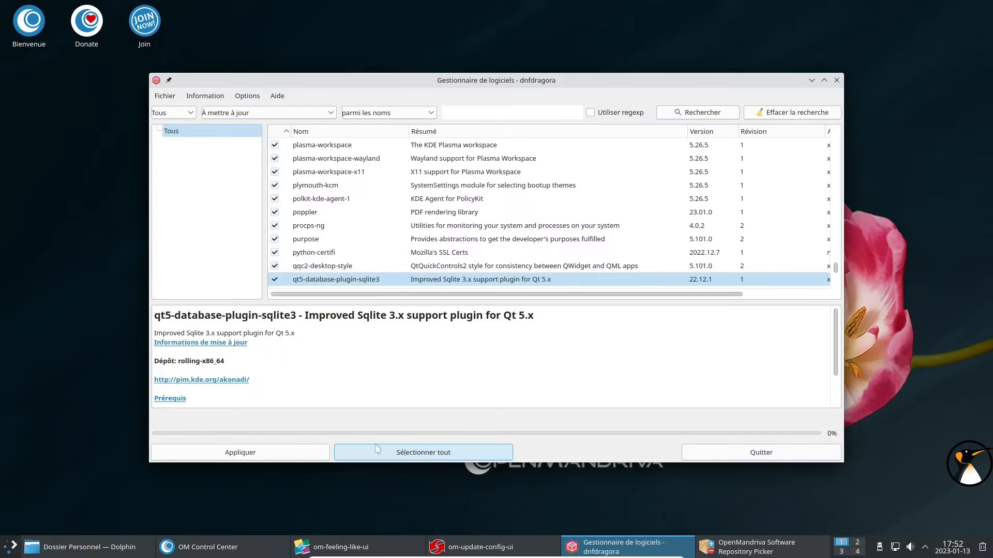
pyautogui.click(243, 452)
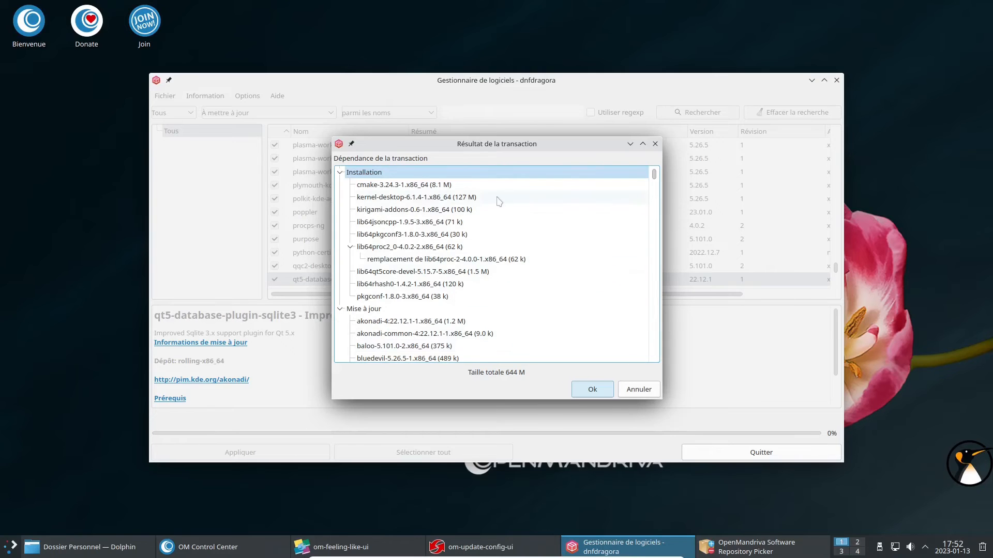
# Review the kernel-desktop, bluez-qt and baloo entries in the transaction dependency list.
pyautogui.click(445, 197)
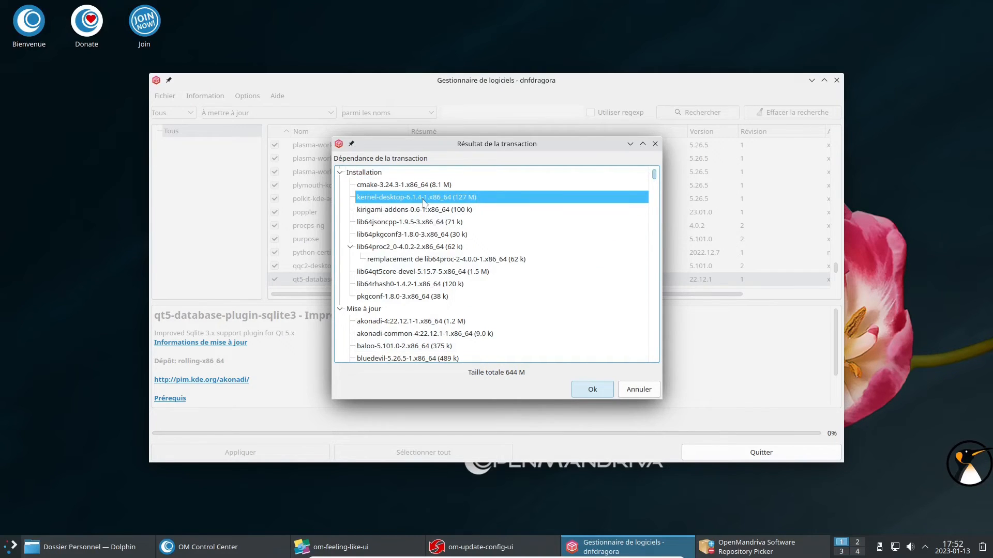
pyautogui.scroll(-1, 425, 217)
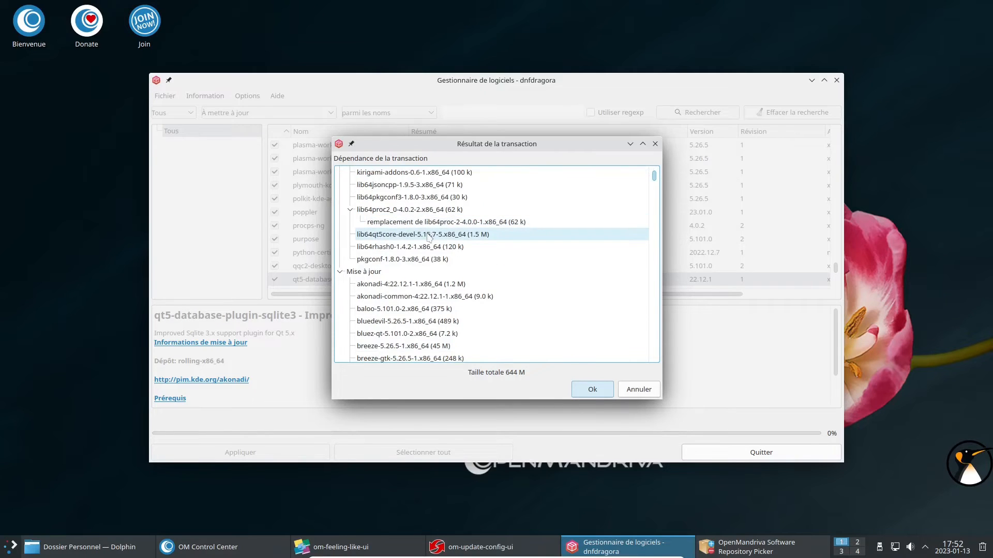
pyautogui.click(420, 335)
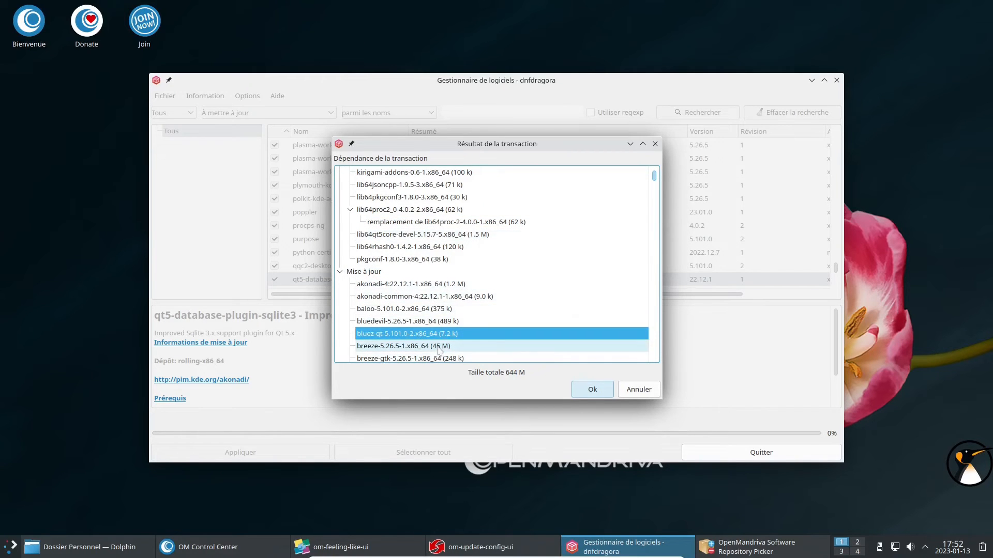
pyautogui.click(435, 310)
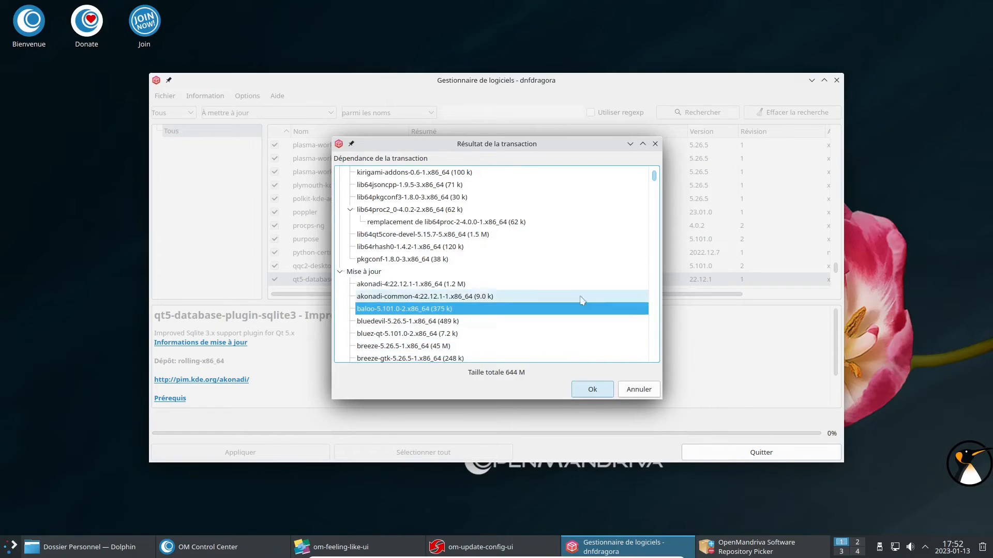
pyautogui.scroll(-2, 656, 183)
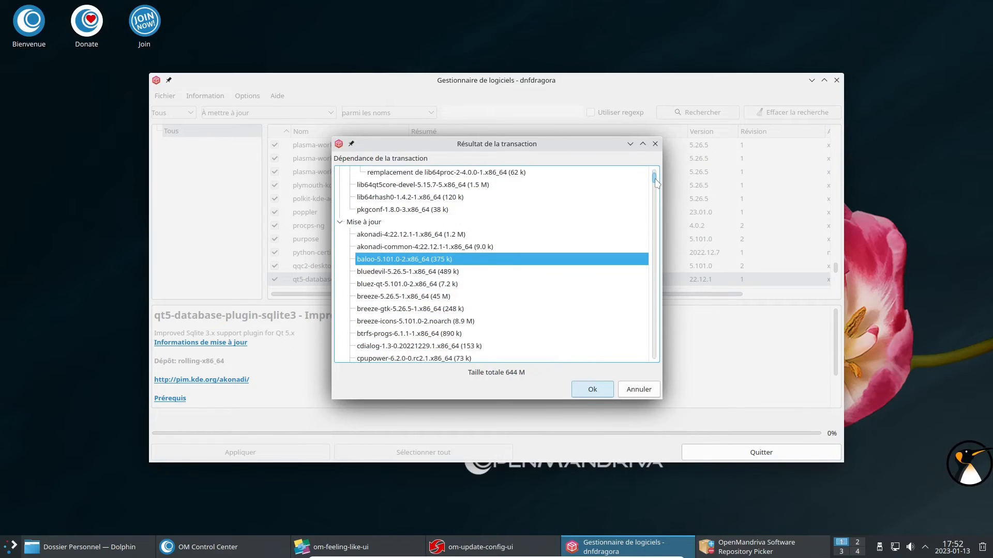
pyautogui.moveTo(656, 184); pyautogui.dragTo(655, 328)
# Inspect the libreoffice-help-fr, libreoffice-calc and plasma-workspace-x11 entries further down the list.
pyautogui.click(437, 261)
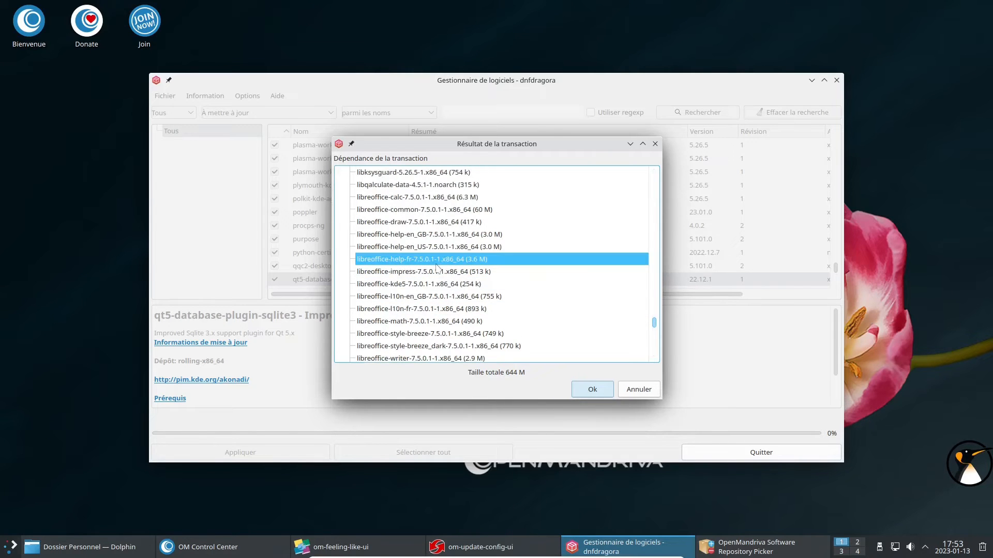
pyautogui.click(438, 201)
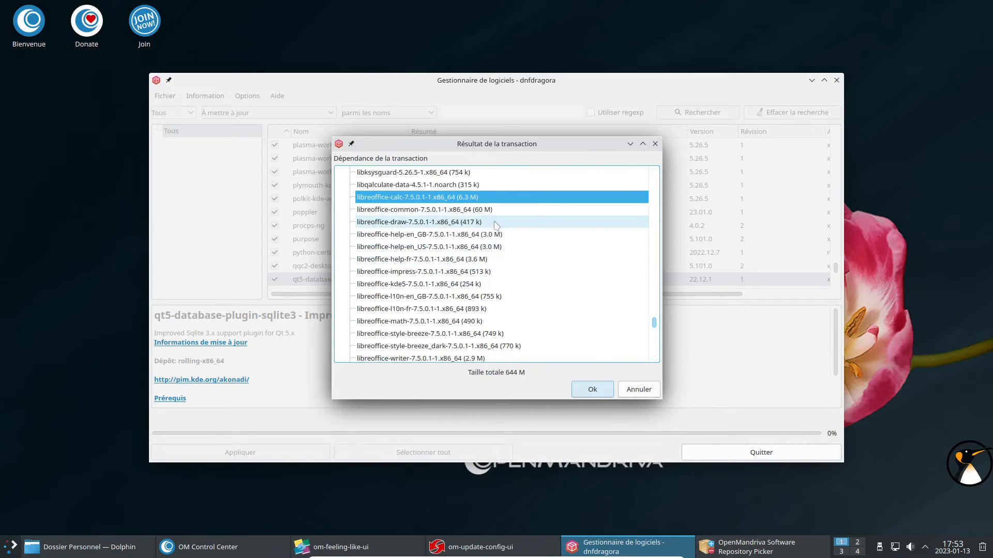
pyautogui.scroll(-2, 506, 288)
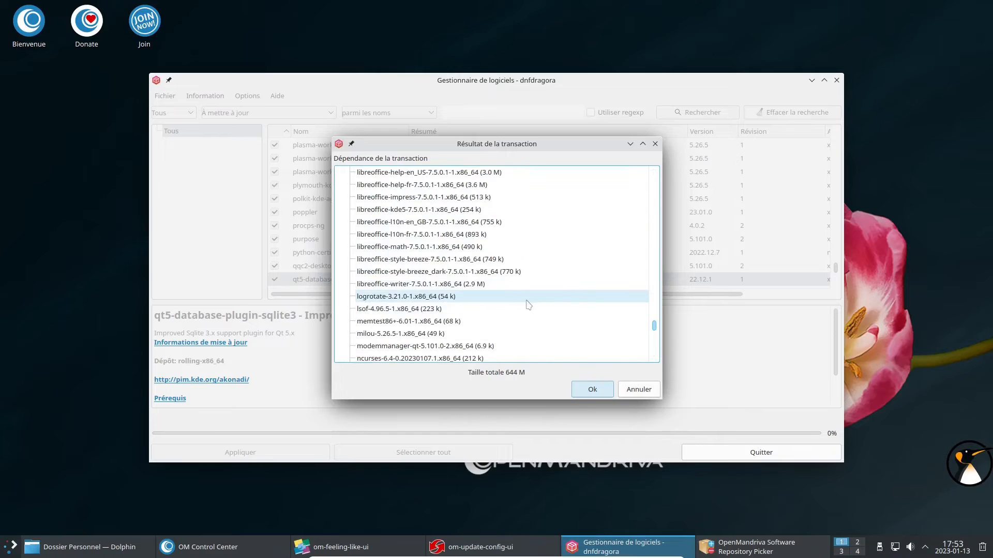
pyautogui.scroll(-2, 526, 304)
pyautogui.scroll(-5, 526, 304)
pyautogui.click(526, 299)
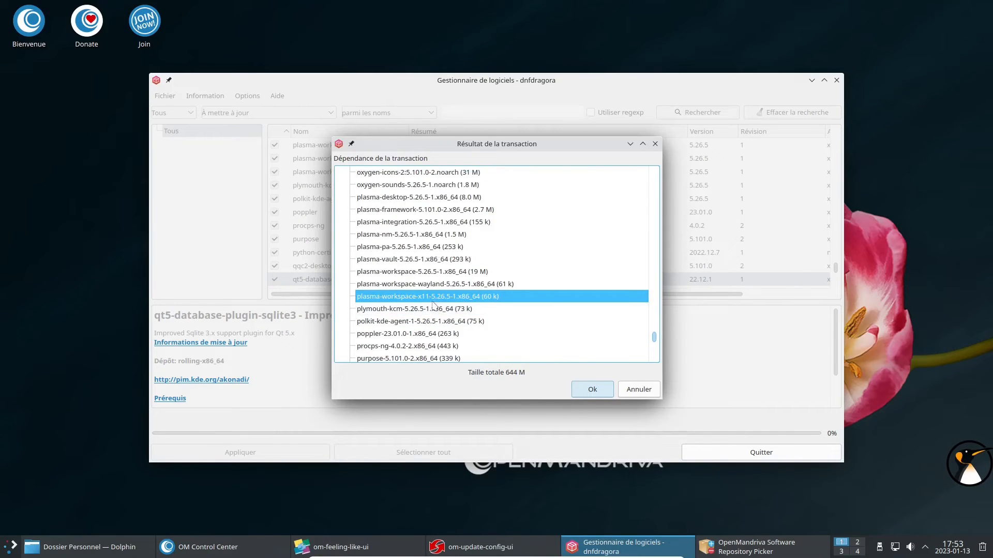
pyautogui.scroll(-3, 463, 289)
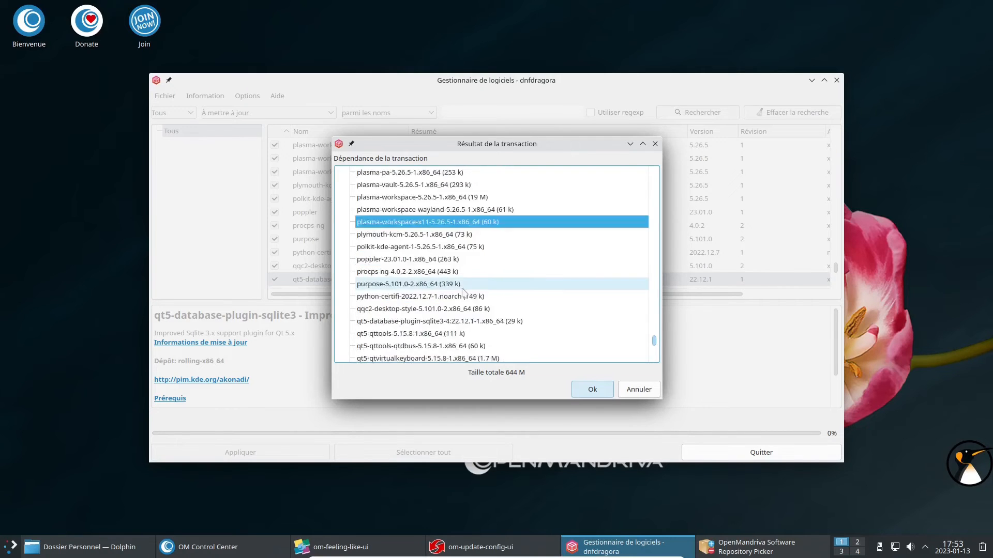
pyautogui.scroll(-4, 464, 292)
pyautogui.scroll(-1, 464, 293)
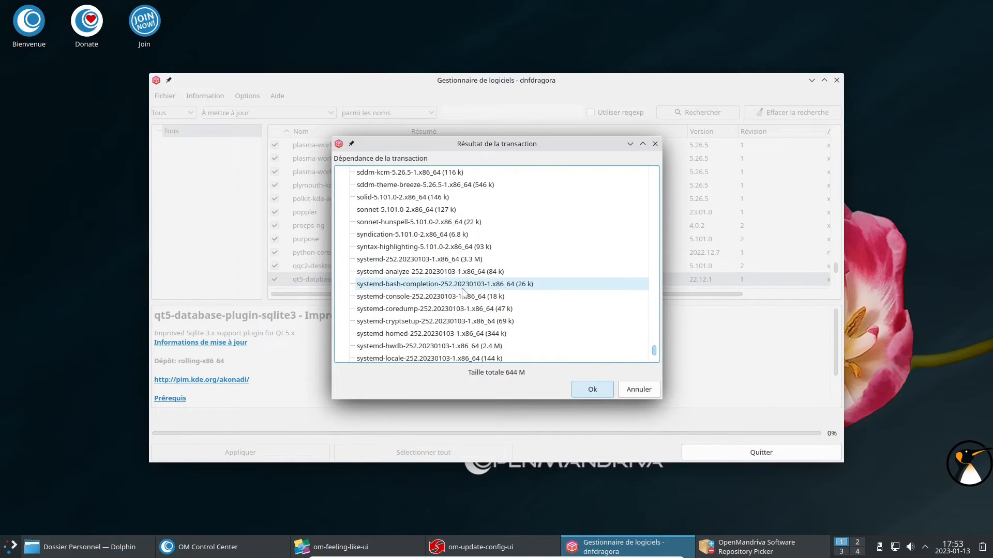
pyautogui.scroll(-3, 464, 292)
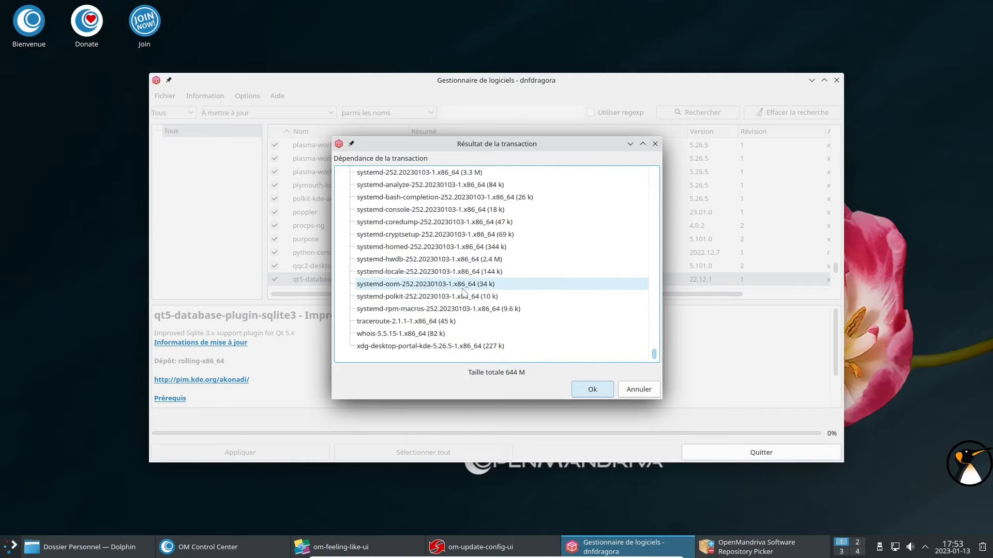
# Accept the 644 M transaction, authorize it with the password, and minimize dnfdragora.
pyautogui.click(585, 396)
pyautogui.click(554, 303)
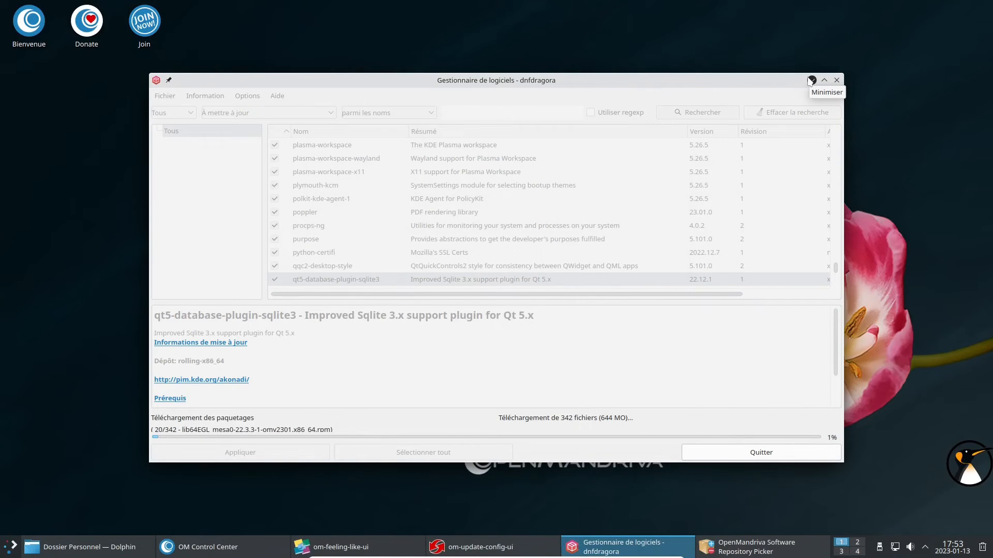
pyautogui.click(811, 81)
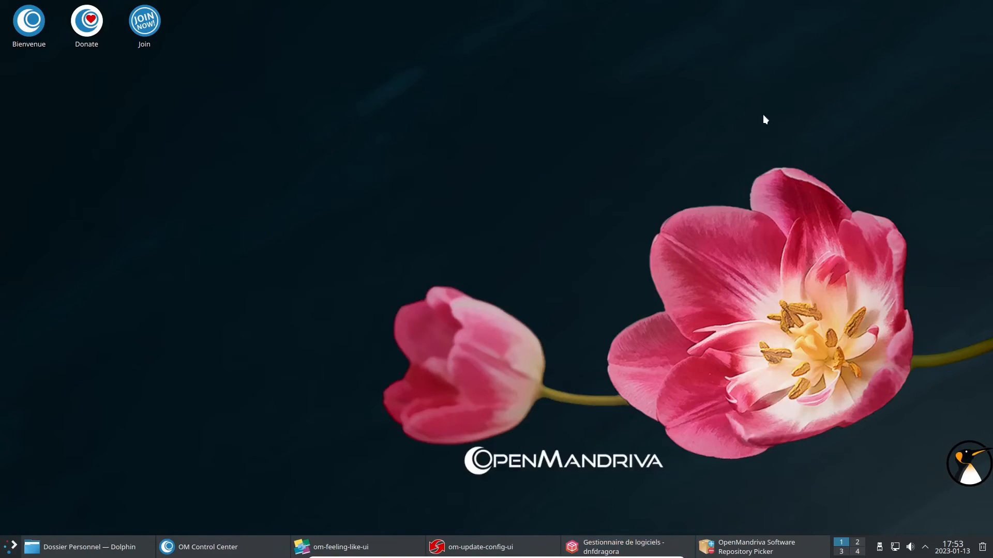
# Launch Konsole from the launcher, maximize it and enlarge the font.
pyautogui.click(3, 549)
pyautogui.write('konsol')
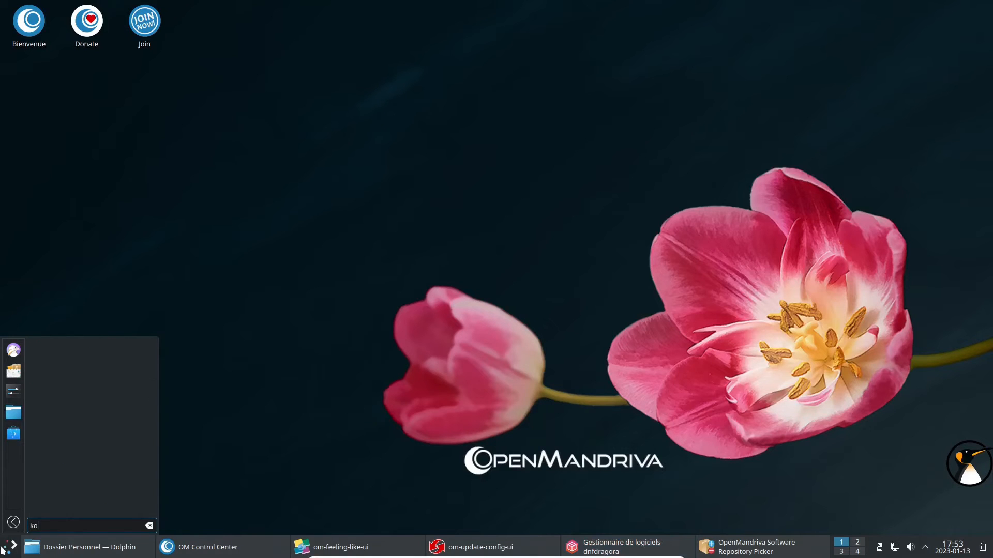
pyautogui.press('Return')
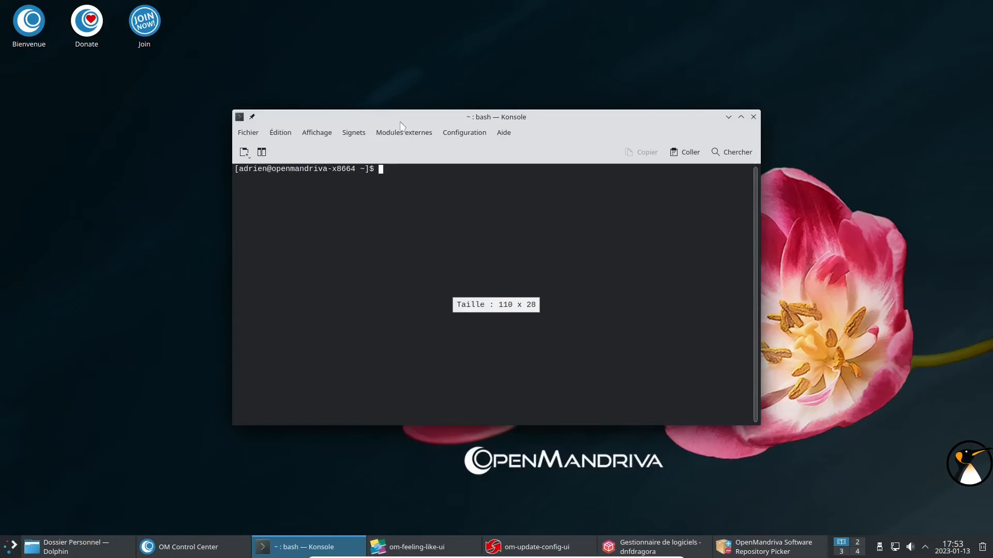
pyautogui.doubleClick(400, 121)
pyautogui.hotkey('ctrl', '+')
pyautogui.hotkey('ctrl', '+')
pyautogui.hotkey('ctrl', '+')
pyautogui.hotkey('ctrl', '+')
pyautogui.hotkey('ctrl', '+')
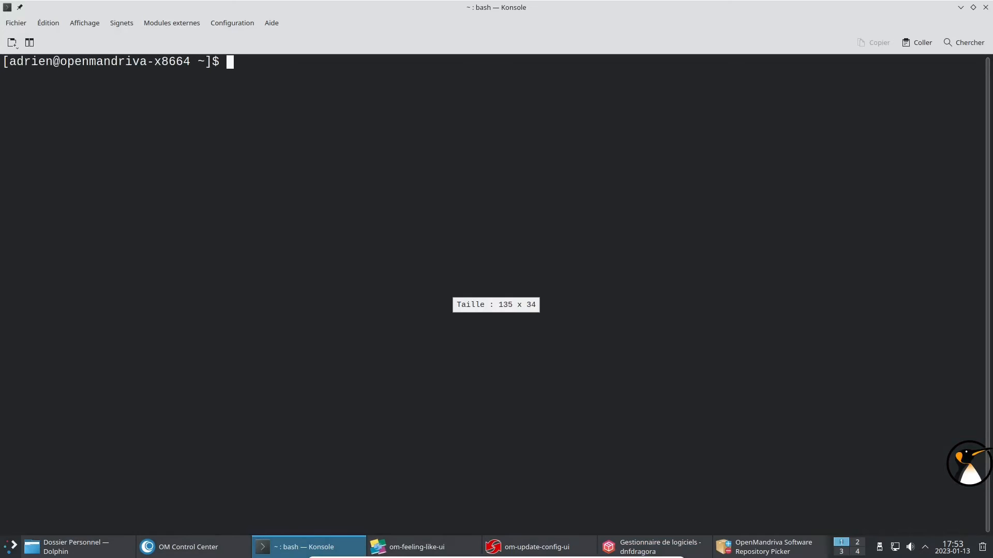
# Become root with su - and try drak, urpm and dnf commands at the prompt.
pyautogui.write('su -')
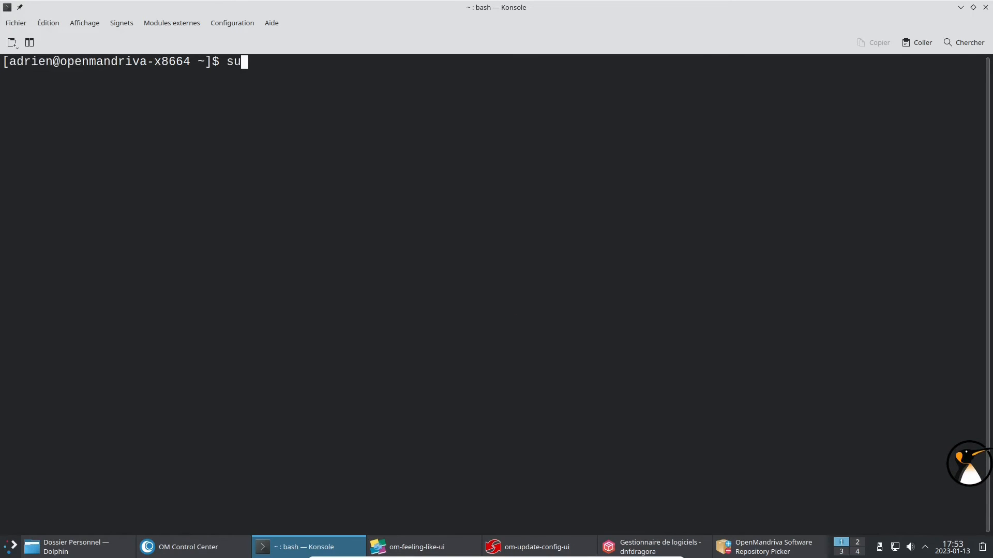
pyautogui.press('Return')
pyautogui.press('Return')
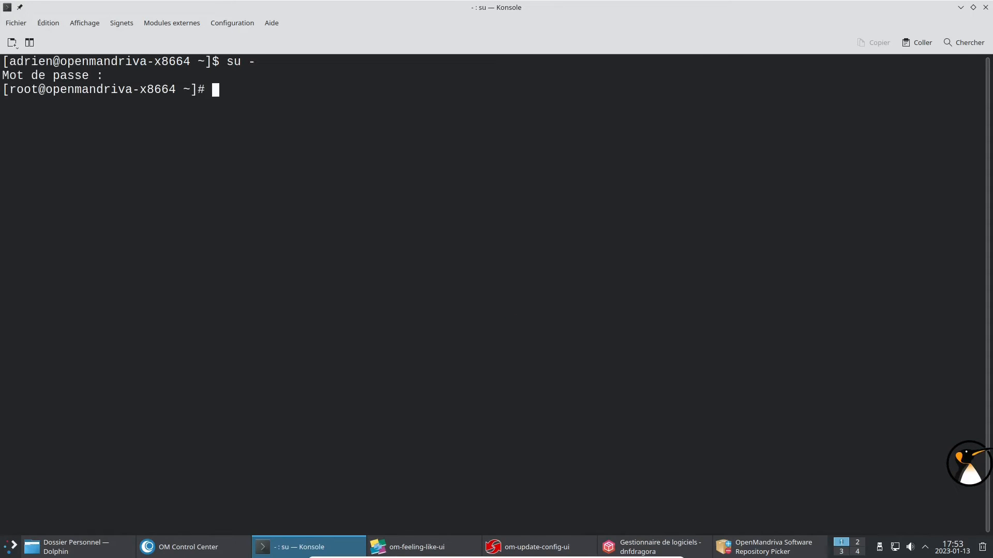
pyautogui.write('drak')
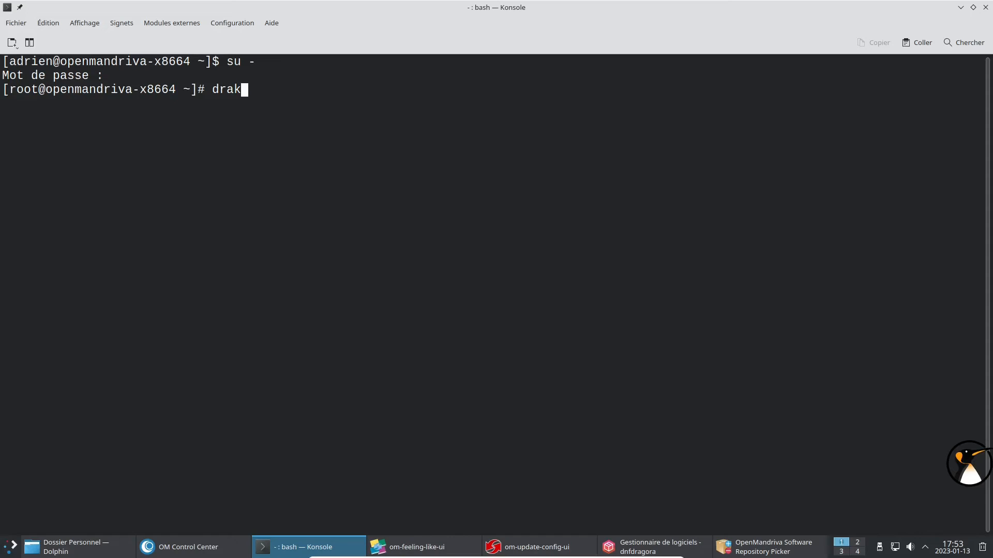
pyautogui.press('BackSpace')
pyautogui.press('BackSpace')
pyautogui.press('BackSpace')
pyautogui.press('BackSpace')
pyautogui.write('urpm')
pyautogui.press('BackSpace')
pyautogui.press('BackSpace')
pyautogui.press('BackSpace')
pyautogui.press('BackSpace')
pyautogui.write('dnf')
pyautogui.press('Tab')
pyautogui.press('Tab')
pyautogui.press('Tab')
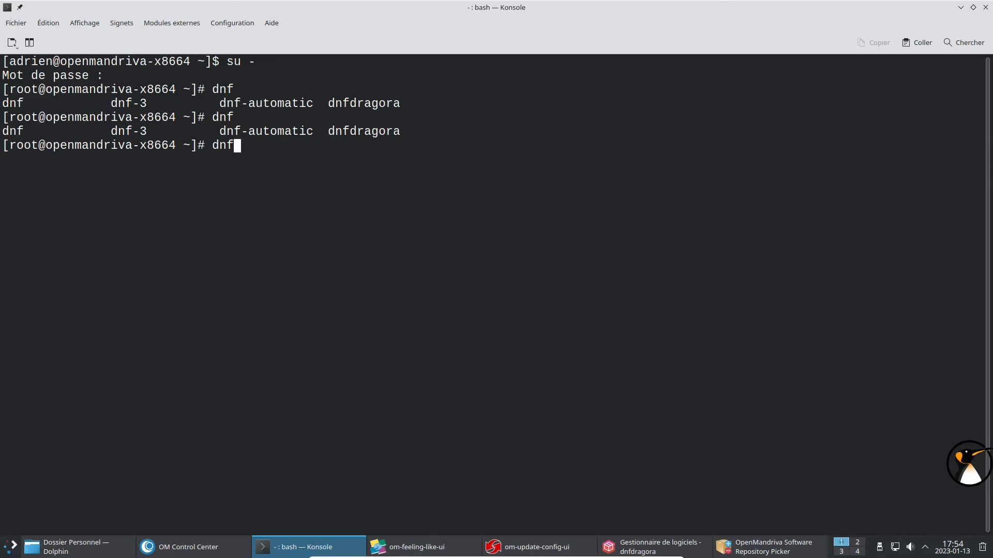
pyautogui.press('BackSpace')
pyautogui.press('BackSpace')
pyautogui.press('BackSpace')
# Run swapon -s, highlight /dev/zram0 and its 2003452 size, then minimize the terminal.
pyautogui.write('swap')
pyautogui.press('Tab')
pyautogui.press('Tab')
pyautogui.write('on -s')
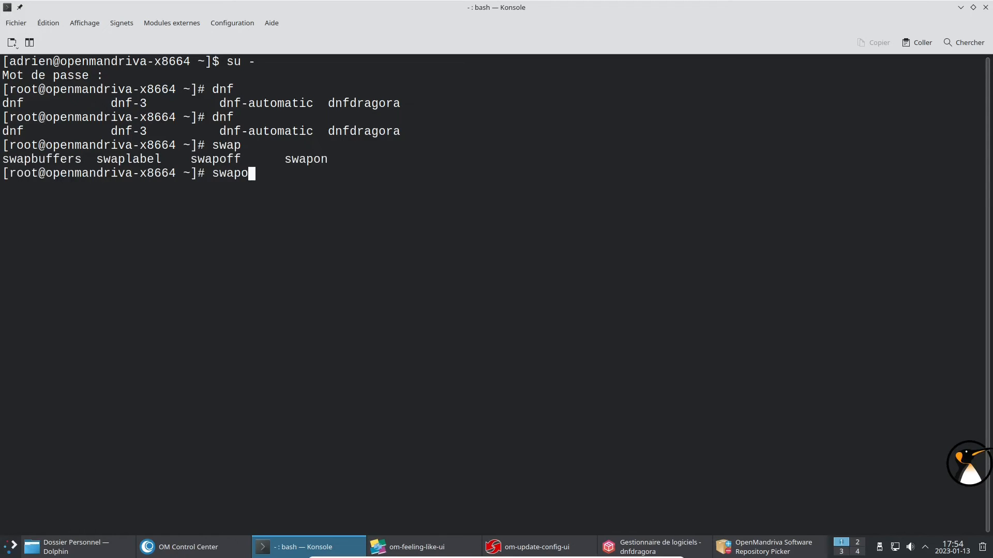
pyautogui.press('Return')
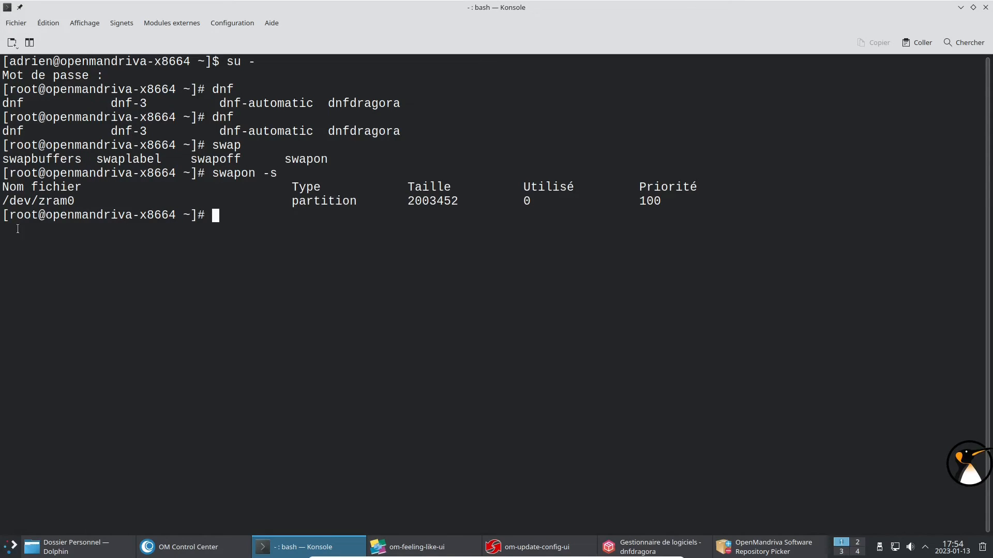
pyautogui.doubleClick(52, 203)
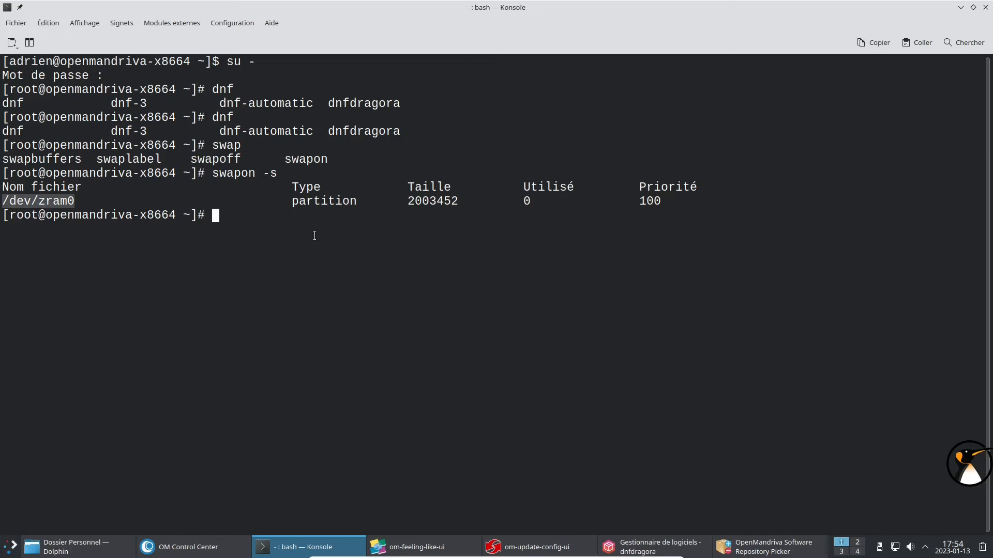
pyautogui.doubleClick(448, 201)
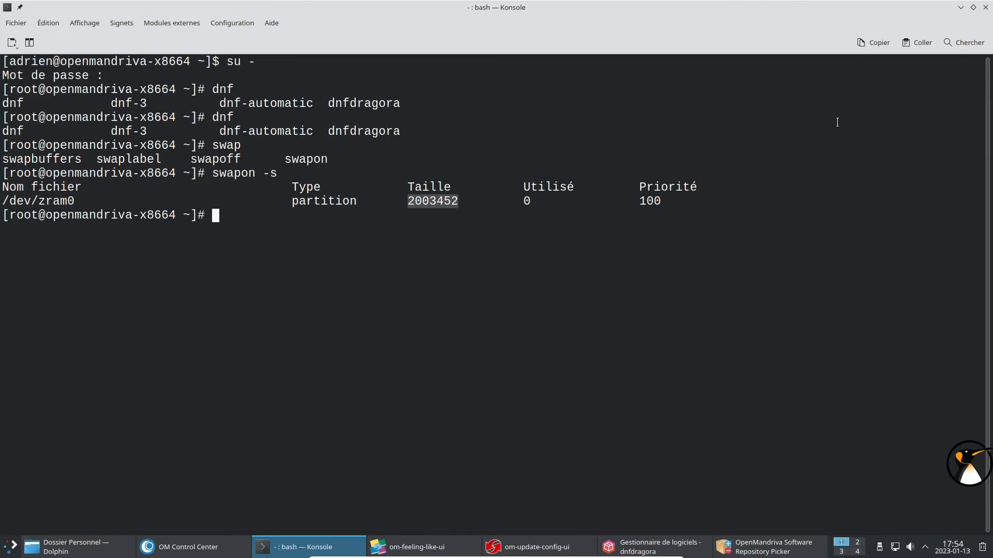
pyautogui.click(962, 8)
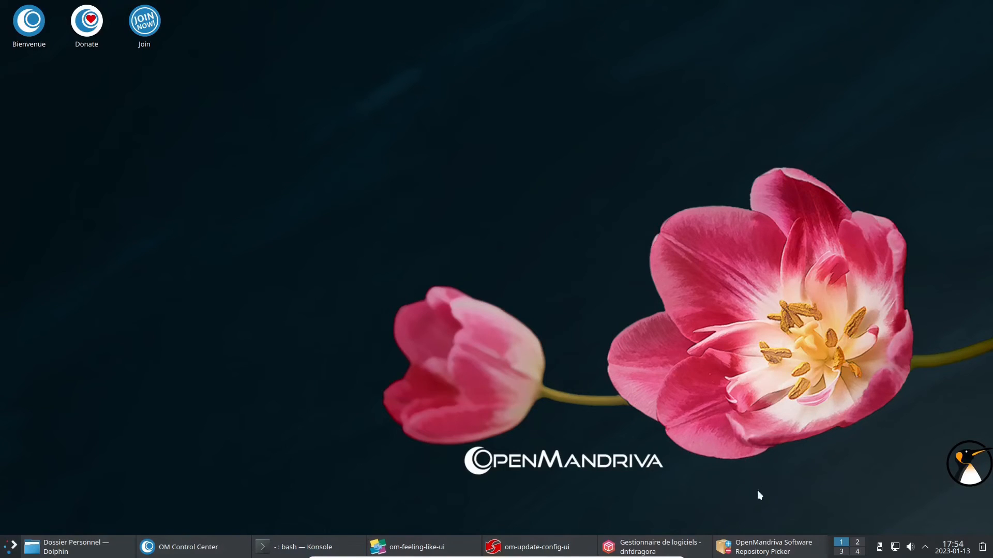
# Try the Rock update channel, decline the downgrade, and keep Rolling selected.
pyautogui.click(769, 547)
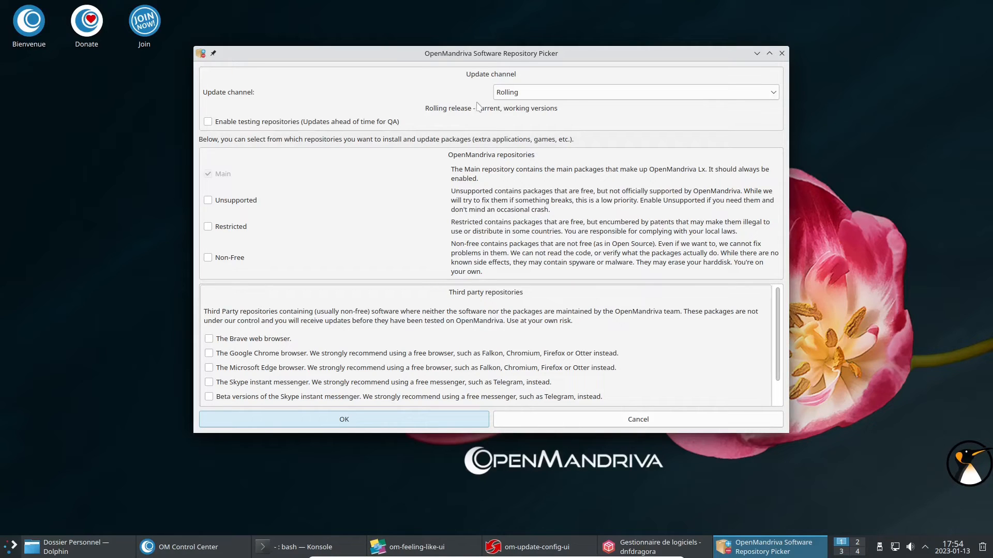
pyautogui.click(574, 93)
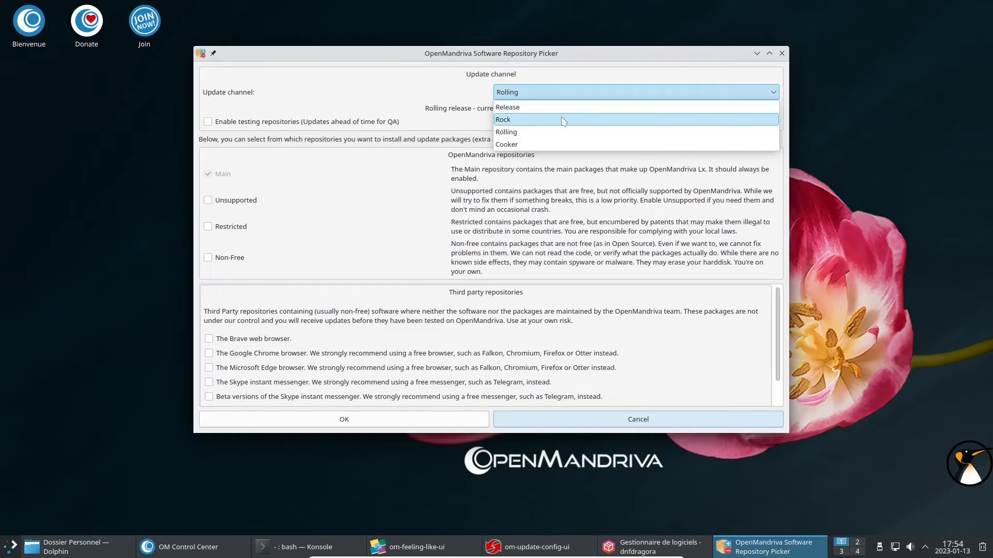
pyautogui.click(563, 121)
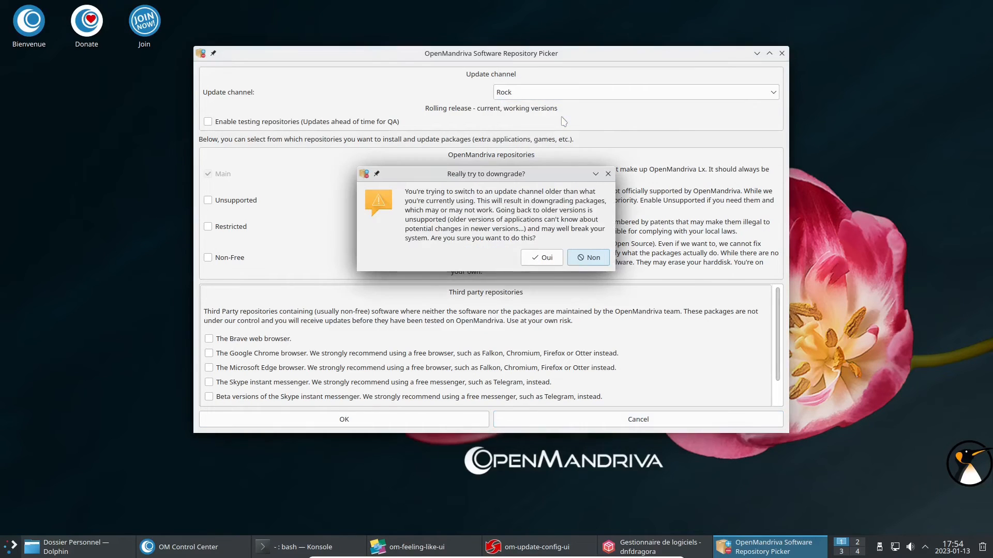
pyautogui.click(593, 258)
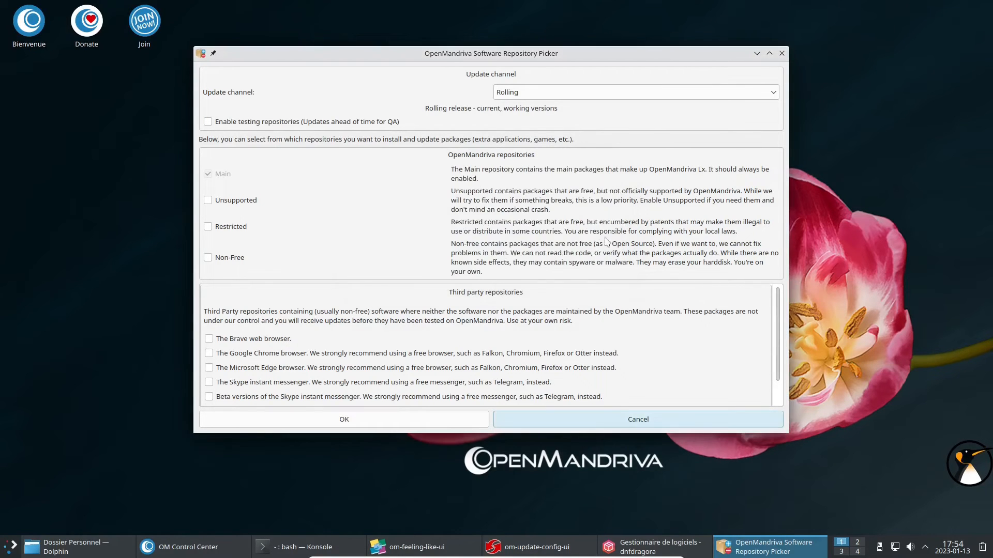
pyautogui.click(522, 95)
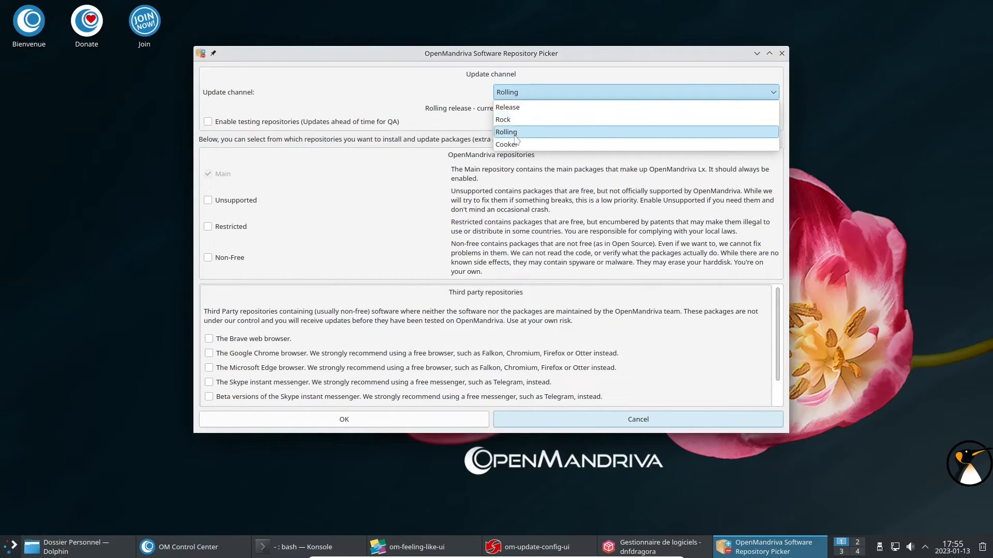
pyautogui.click(528, 93)
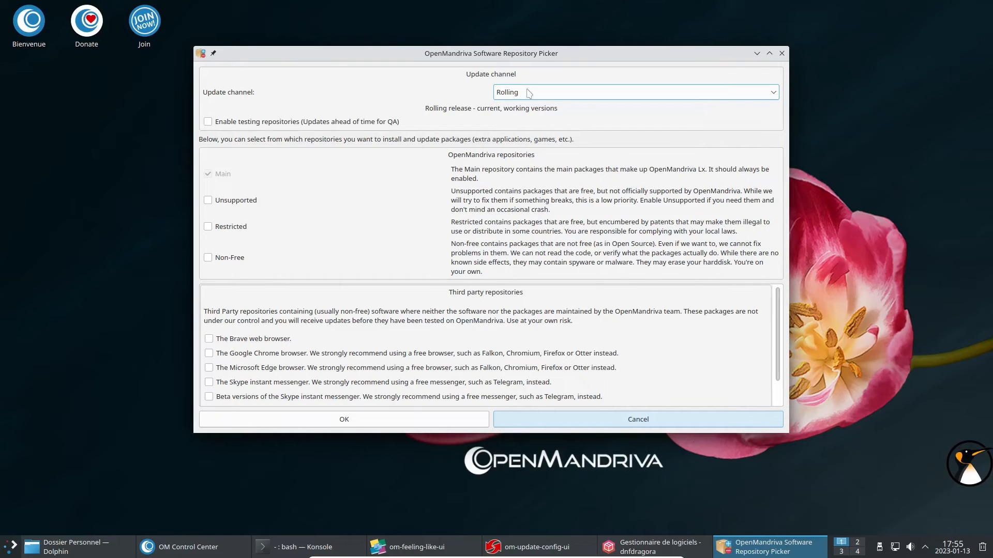
# Enable the Restricted and Non-Free repositories and close the picker.
pyautogui.click(241, 231)
pyautogui.click(238, 258)
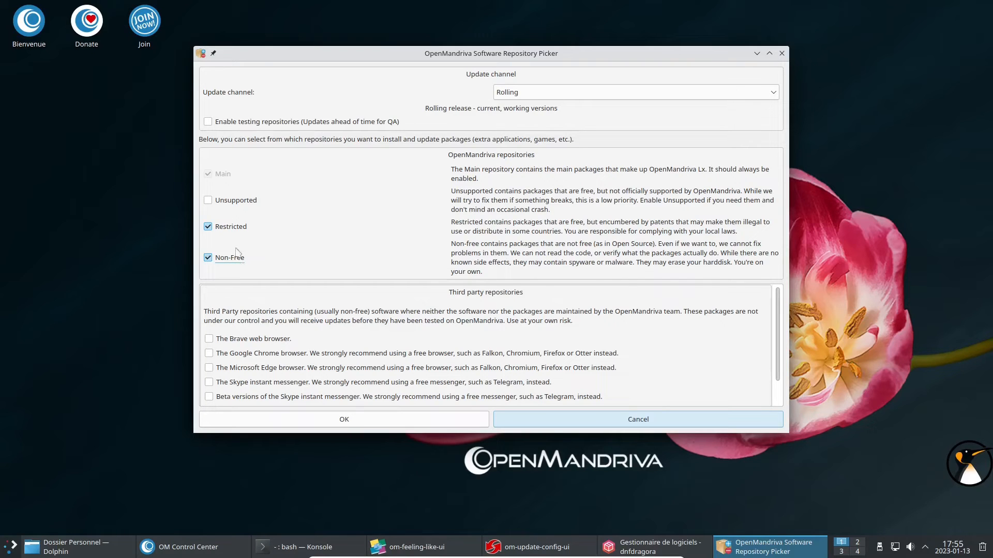
pyautogui.scroll(-1, 235, 342)
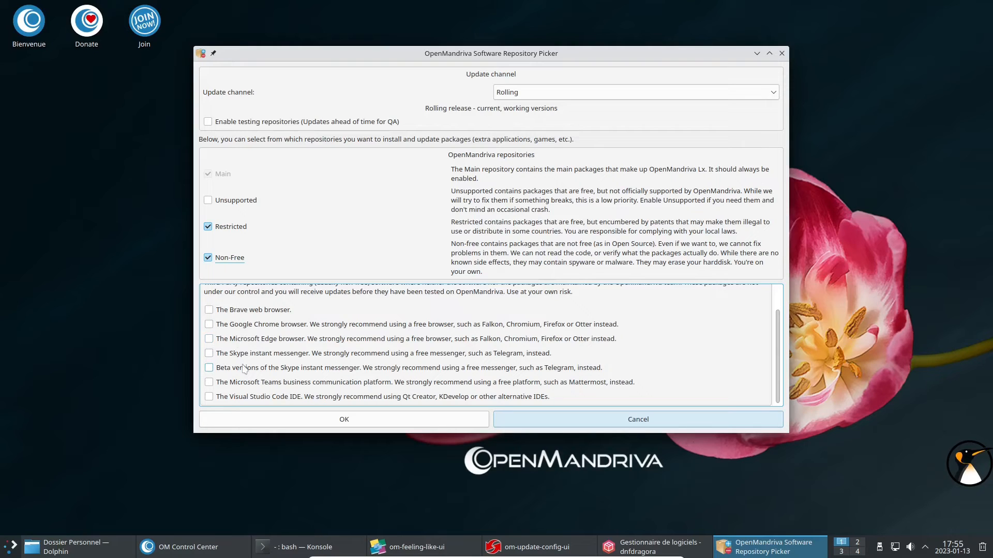
pyautogui.click(781, 53)
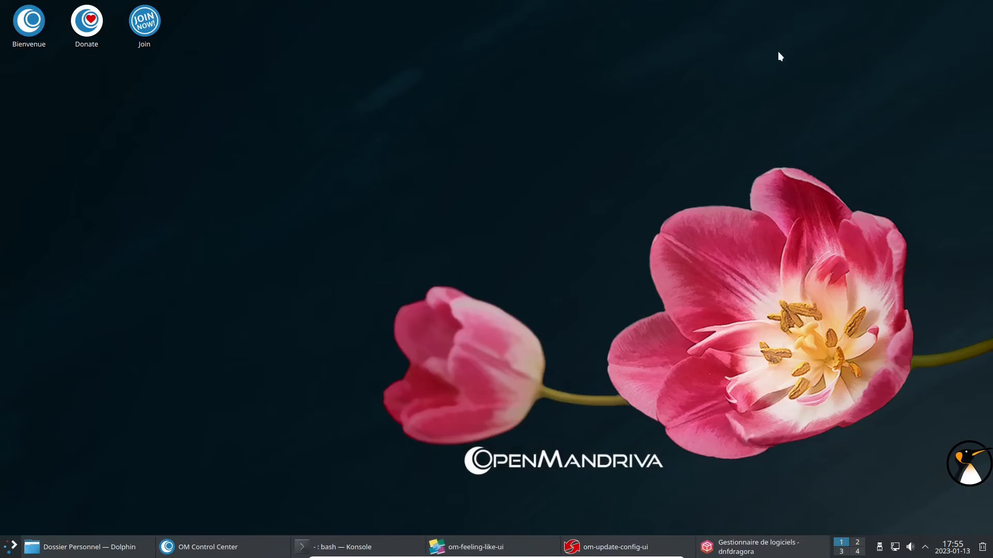
# View the Software and Hardware pages, then open and close the Display and Monitor settings.
pyautogui.click(199, 541)
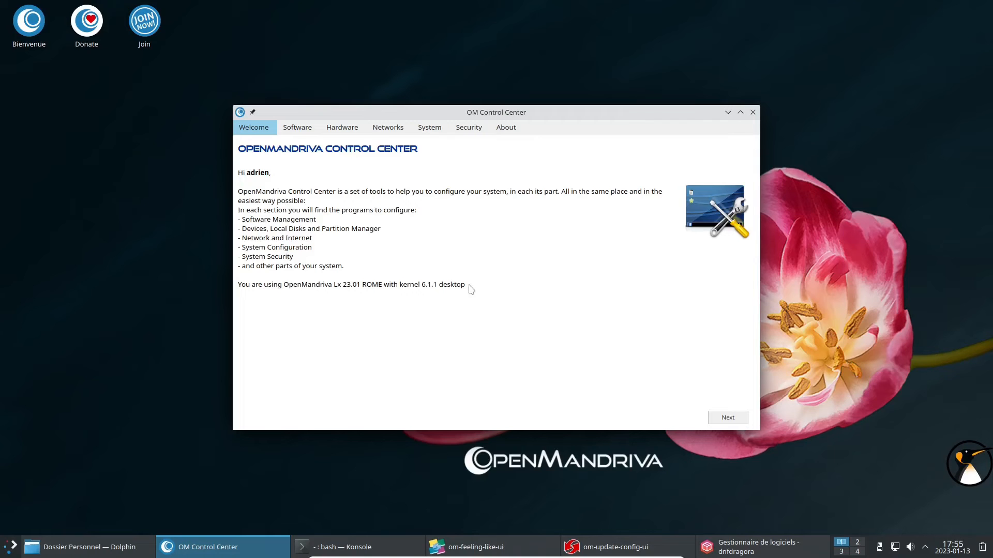
pyautogui.click(295, 133)
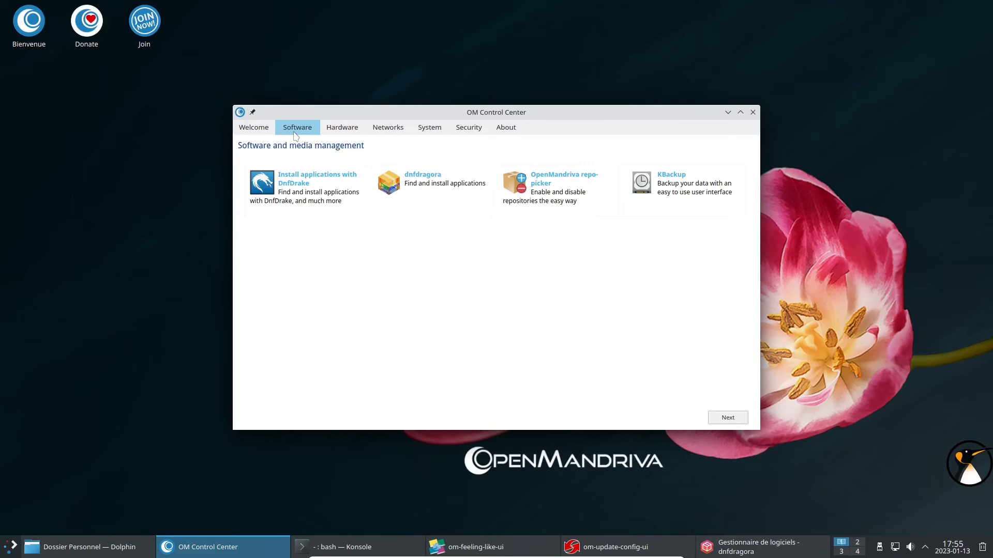
pyautogui.click(335, 133)
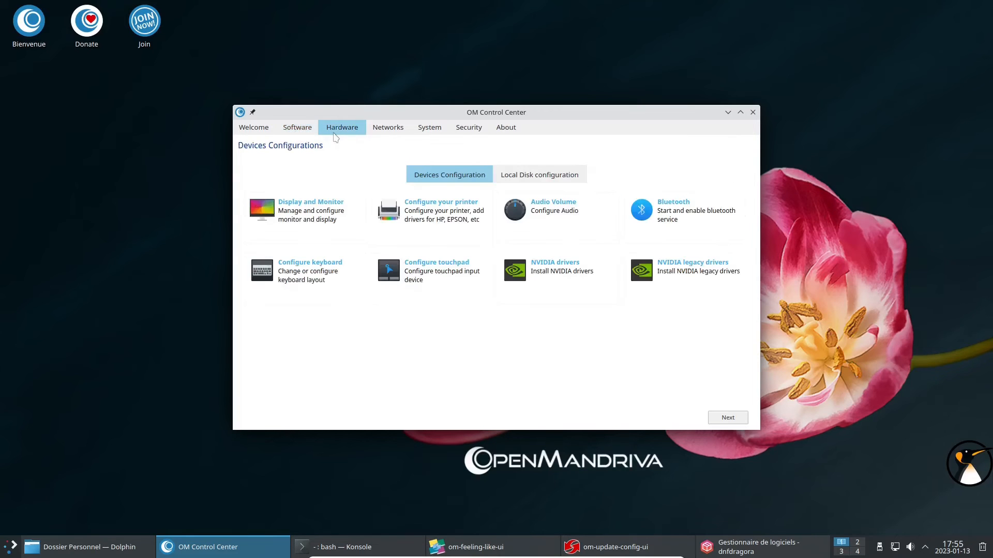
pyautogui.click(309, 205)
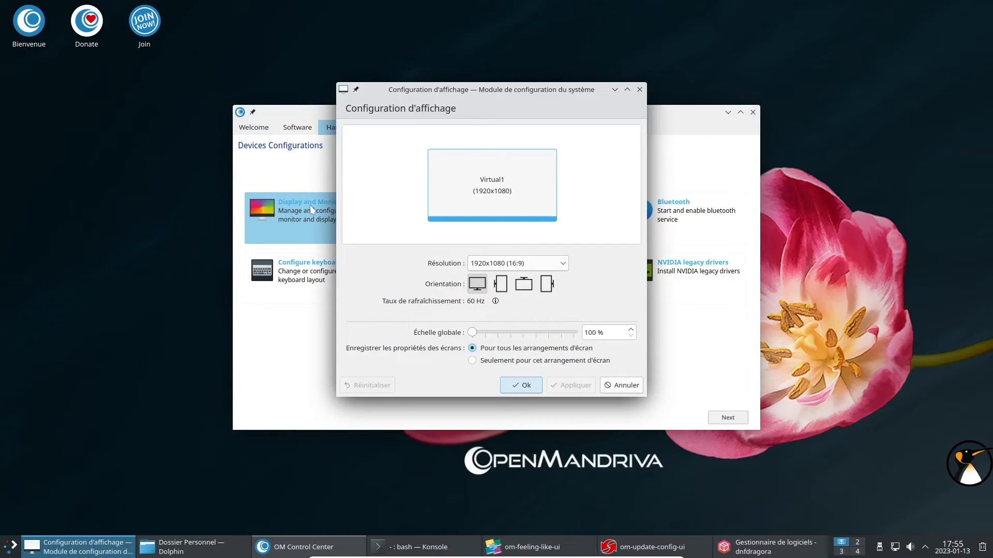
pyautogui.click(639, 91)
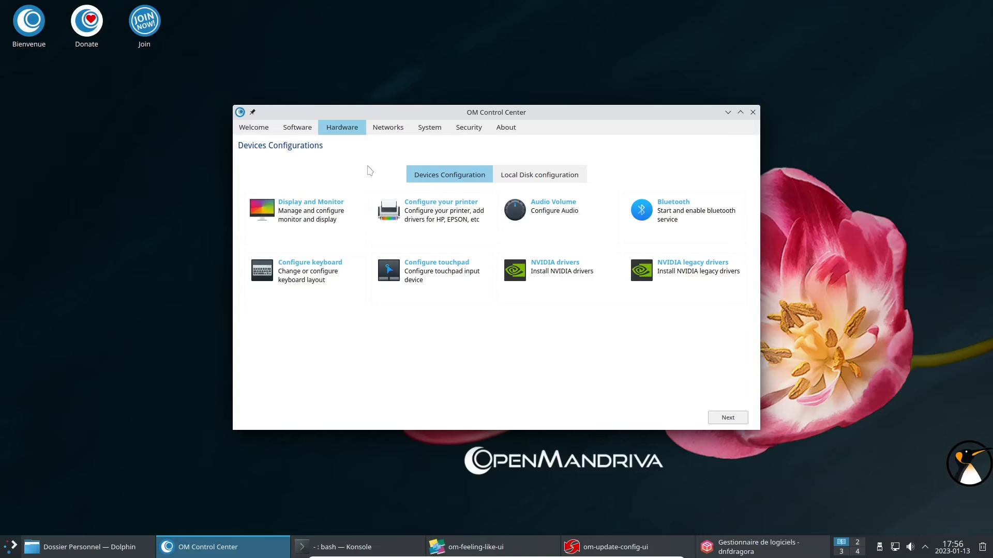
# Close the Control Center, check dnf-automatic in Konsole, and cancel om-update-config-ui unchanged.
pyautogui.click(754, 113)
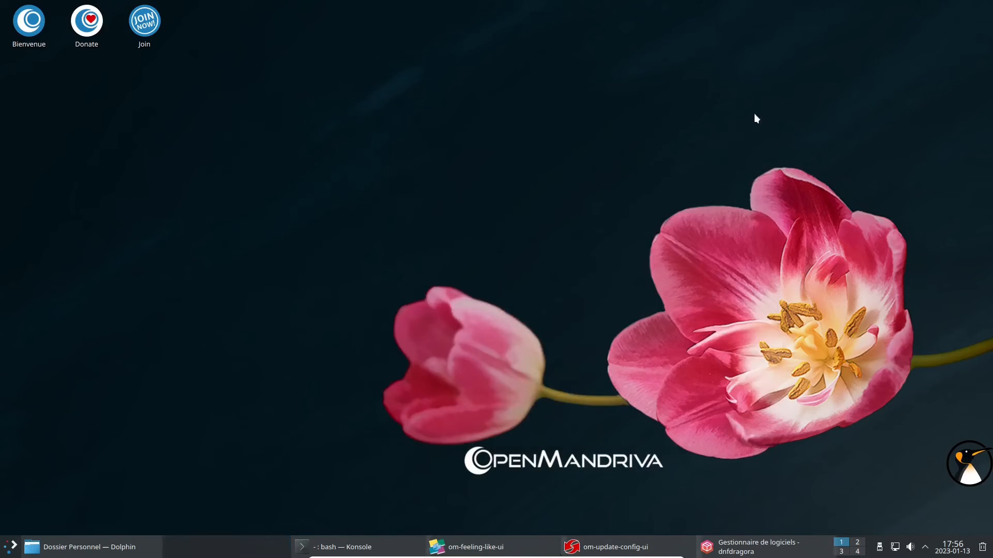
pyautogui.click(521, 551)
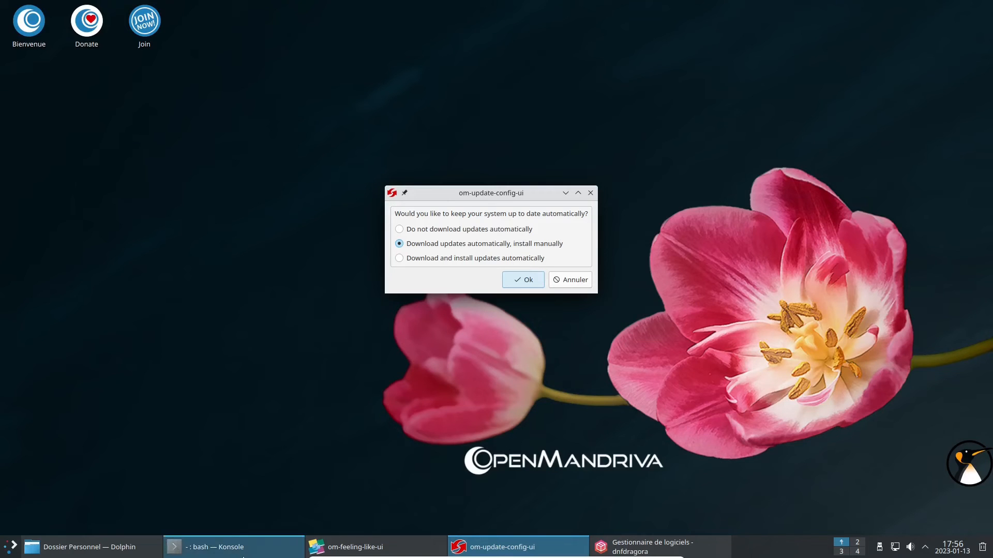
pyautogui.click(263, 544)
pyautogui.doubleClick(281, 132)
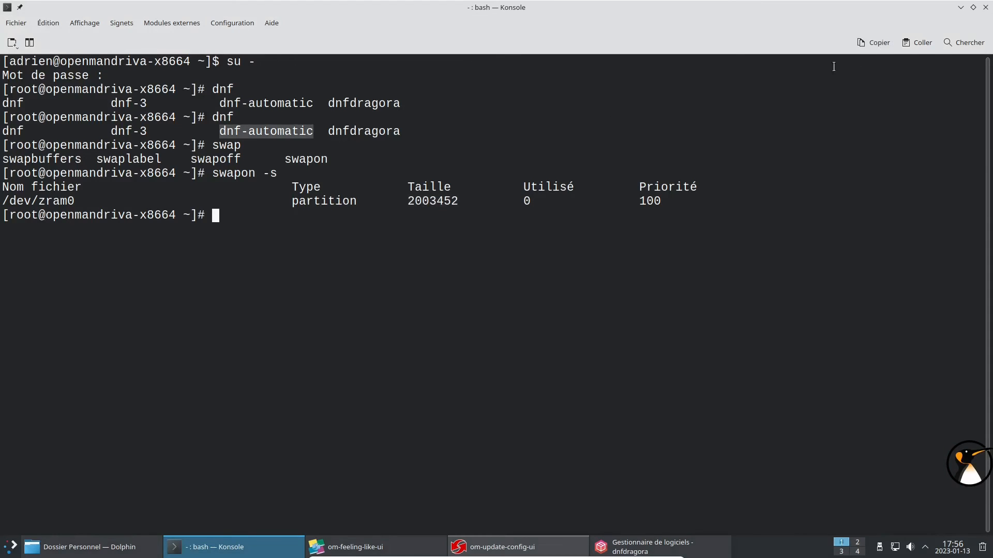
pyautogui.click(961, 7)
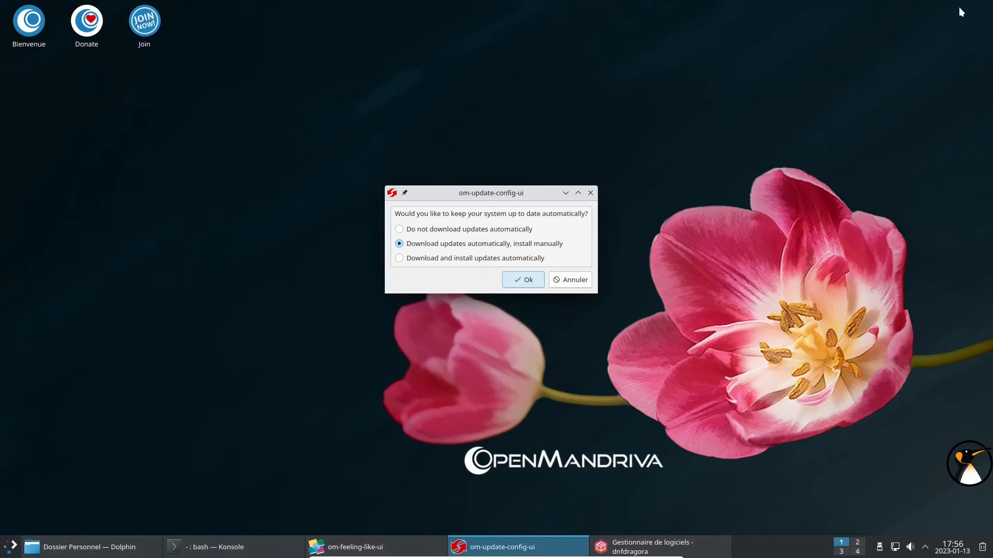
pyautogui.click(580, 278)
pyautogui.click(553, 546)
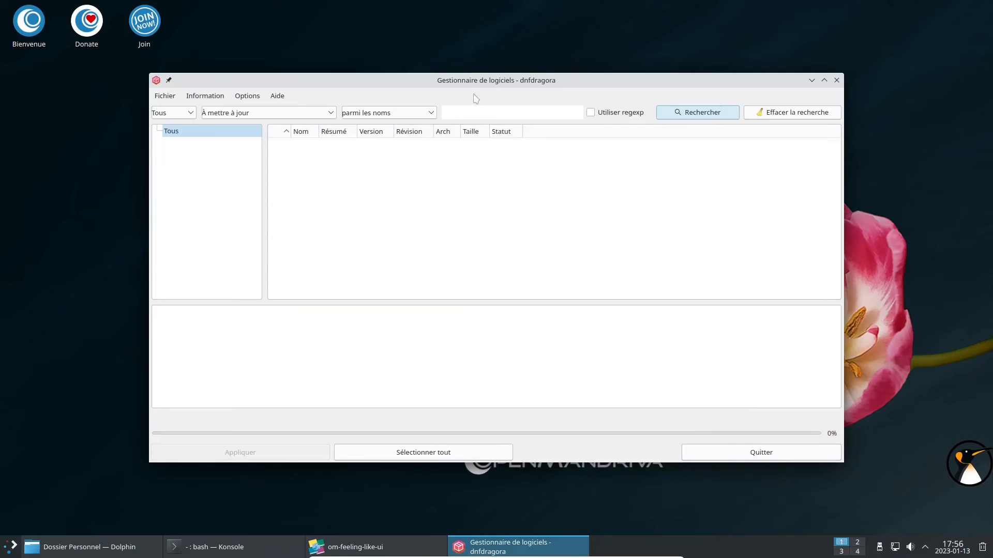
# Search for eog, show all statuses (Tous), and mark eog 43.2 for installation.
pyautogui.write('eog')
pyautogui.press('Return')
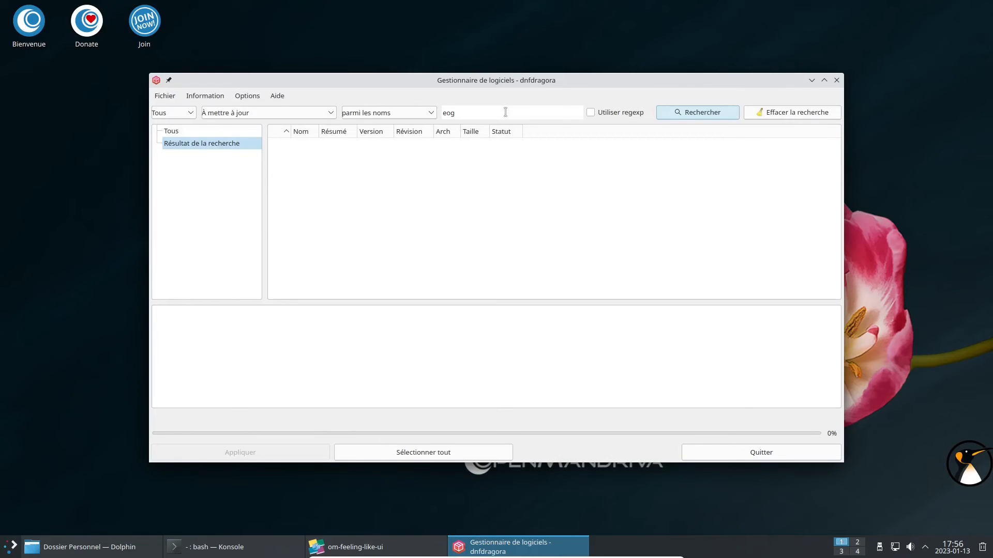
pyautogui.click(213, 116)
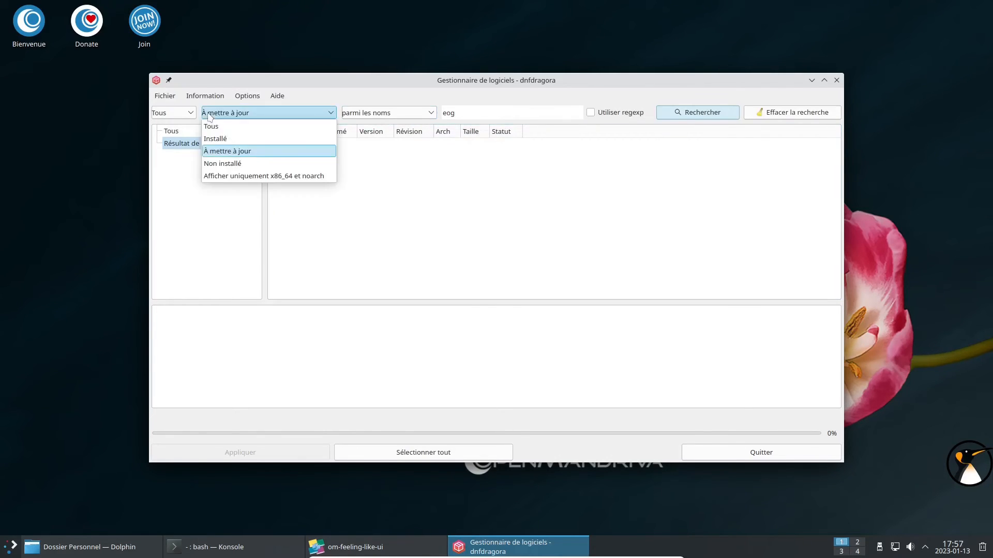
pyautogui.click(225, 127)
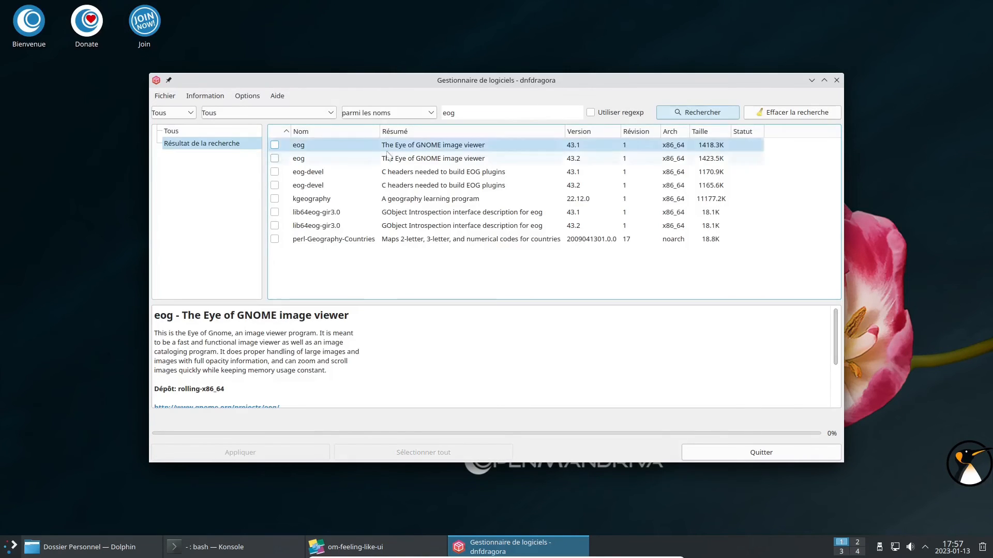
pyautogui.click(440, 158)
pyautogui.click(274, 158)
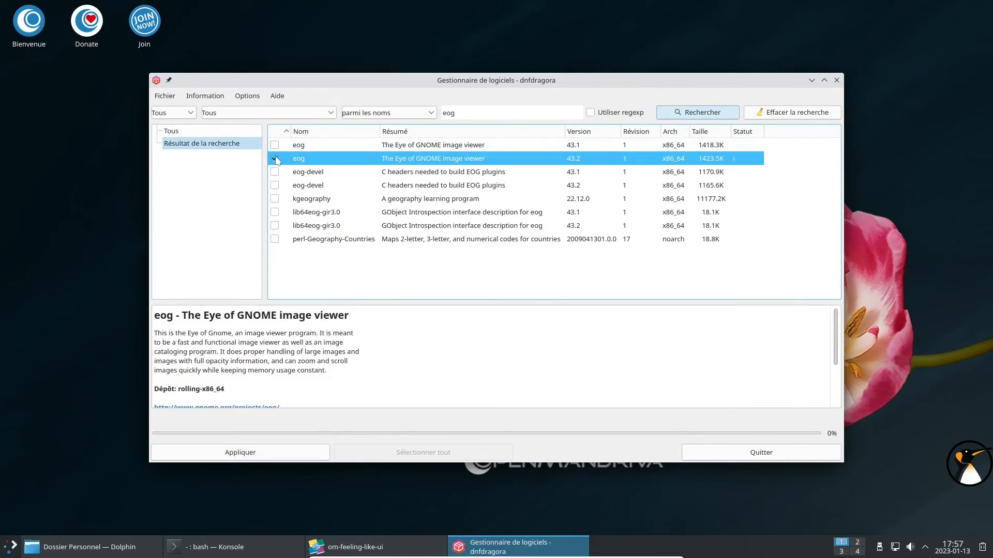
# Check the dnfdragora options, apply and confirm the eog install, then close dnfdragora.
pyautogui.click(247, 96)
pyautogui.click(248, 113)
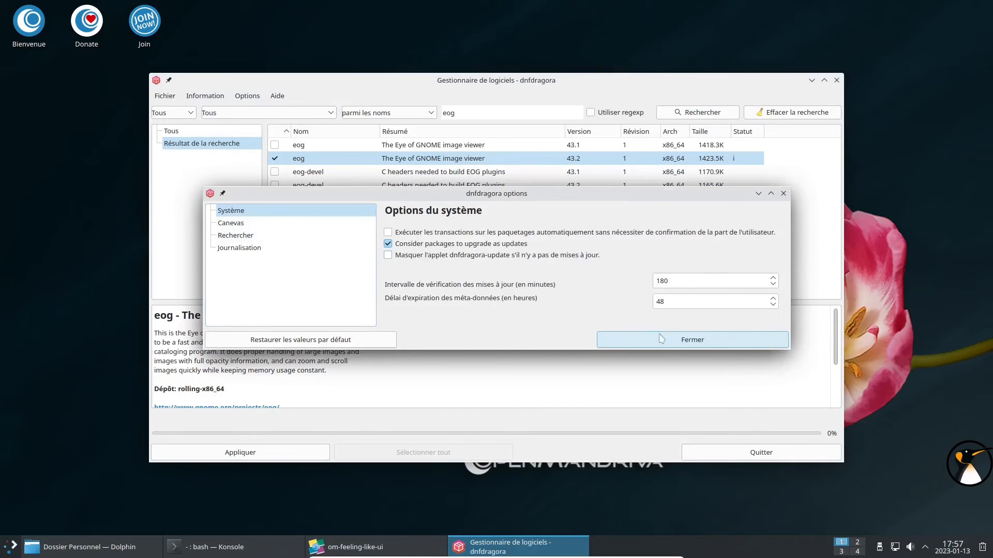
pyautogui.click(641, 340)
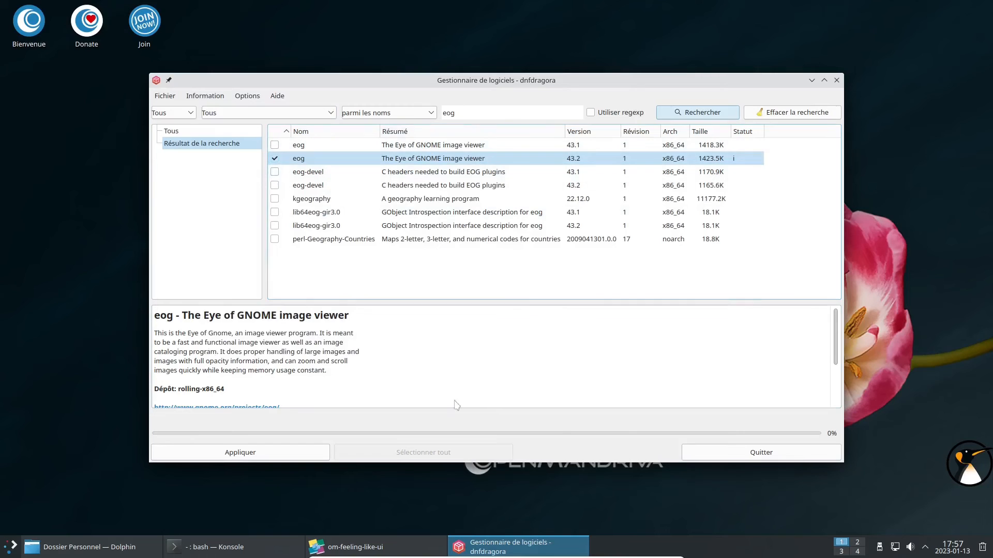
pyautogui.click(329, 451)
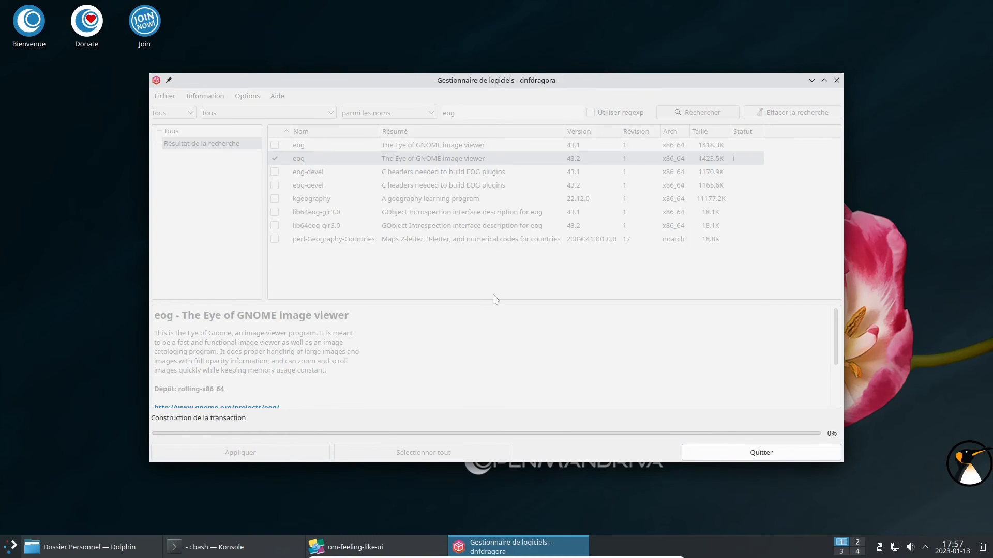
pyautogui.click(591, 390)
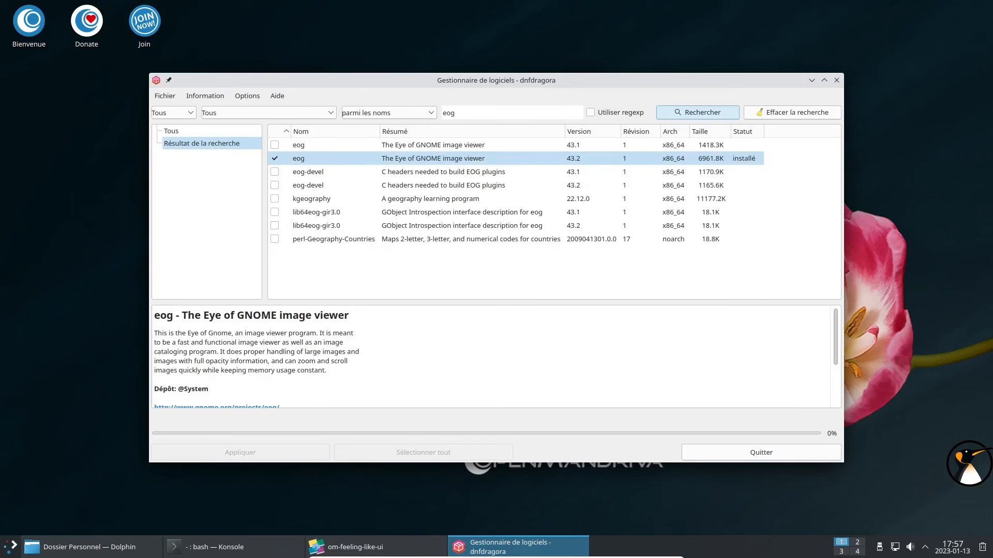
pyautogui.click(836, 81)
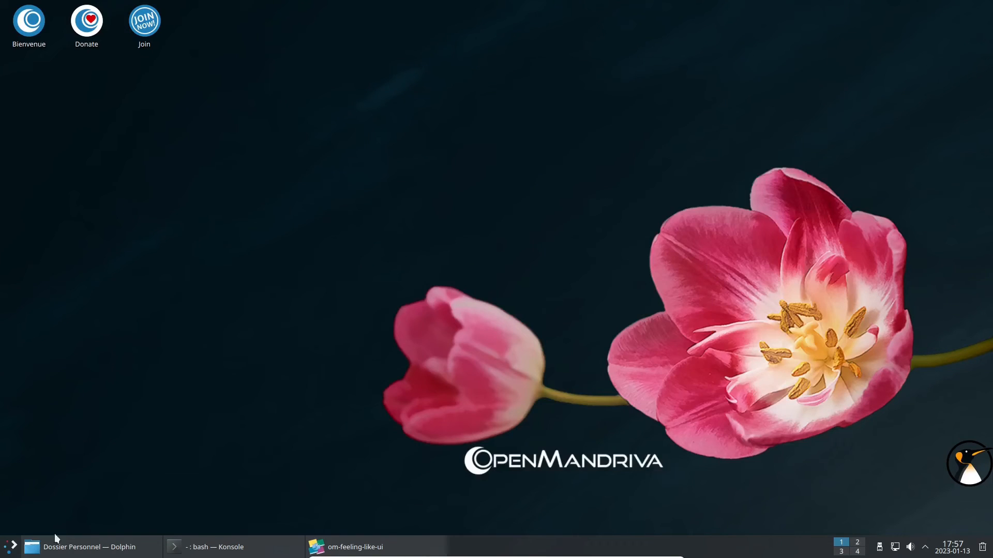
# Apply the Breeze sombre dark theme in System Settings.
pyautogui.click(11, 546)
pyautogui.click(17, 374)
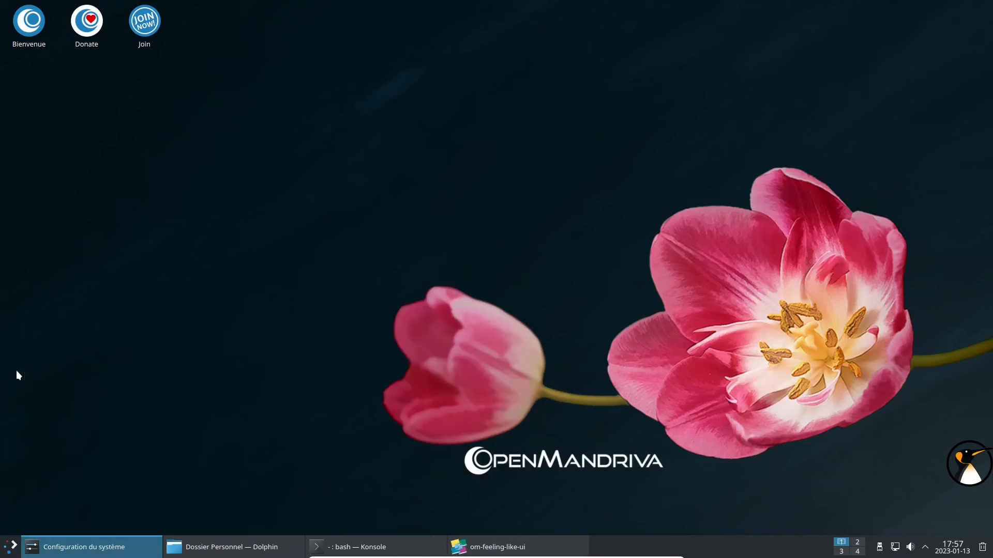
pyautogui.click(656, 164)
pyautogui.click(737, 445)
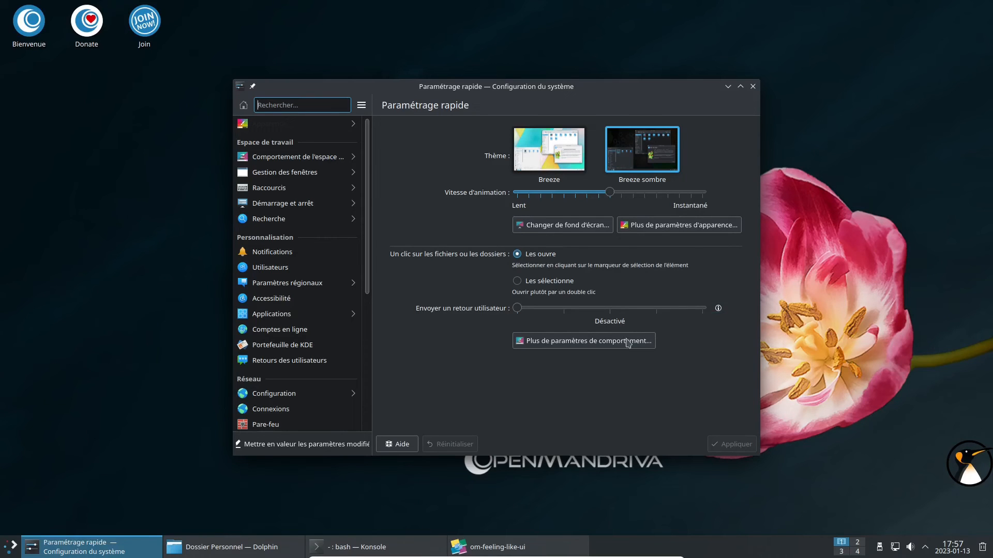
# Move Dolphin to the right side, launch VLC and dismiss its privacy notice.
pyautogui.click(200, 547)
pyautogui.moveTo(567, 98); pyautogui.dragTo(838, 71)
pyautogui.click(12, 545)
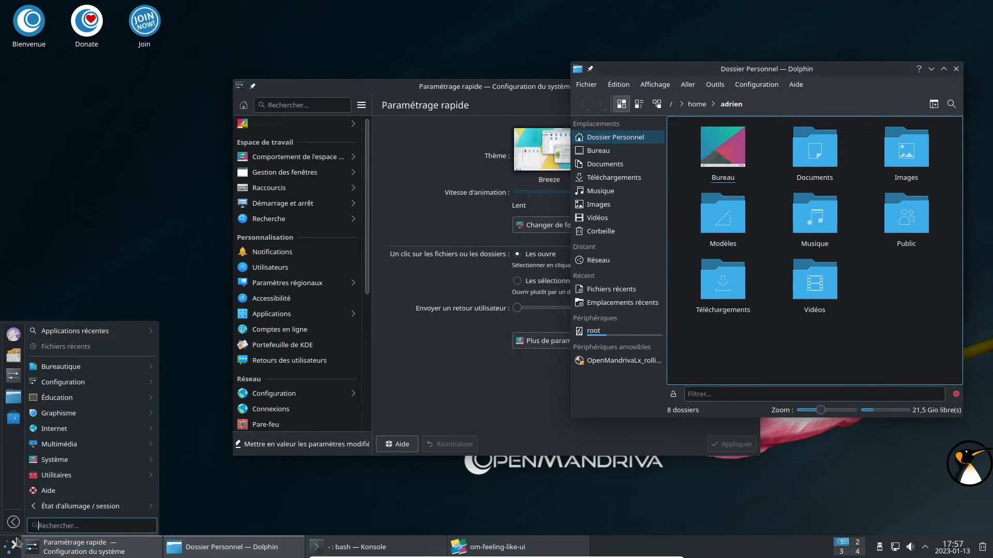
pyautogui.moveTo(91, 445)
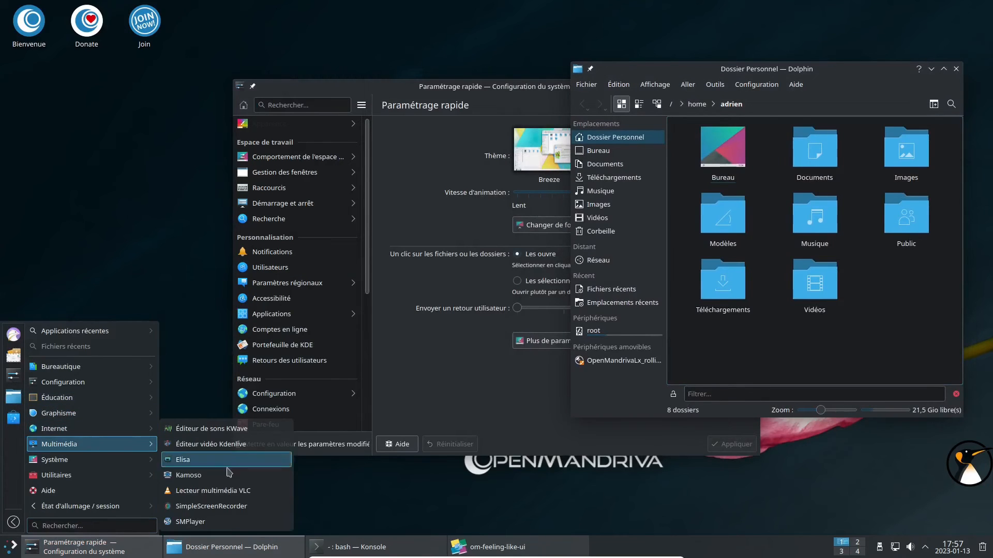
pyautogui.click(217, 491)
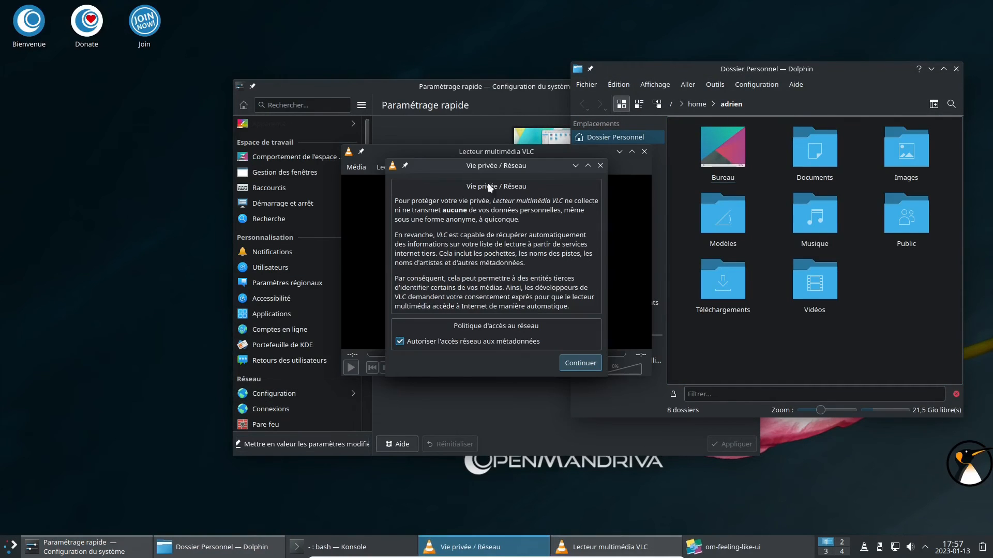
pyautogui.click(600, 165)
# Launch Visionneur d'images via an 'eog' search, then close it, VLC and Dolphin.
pyautogui.click(9, 546)
pyautogui.write('eog')
pyautogui.click(50, 509)
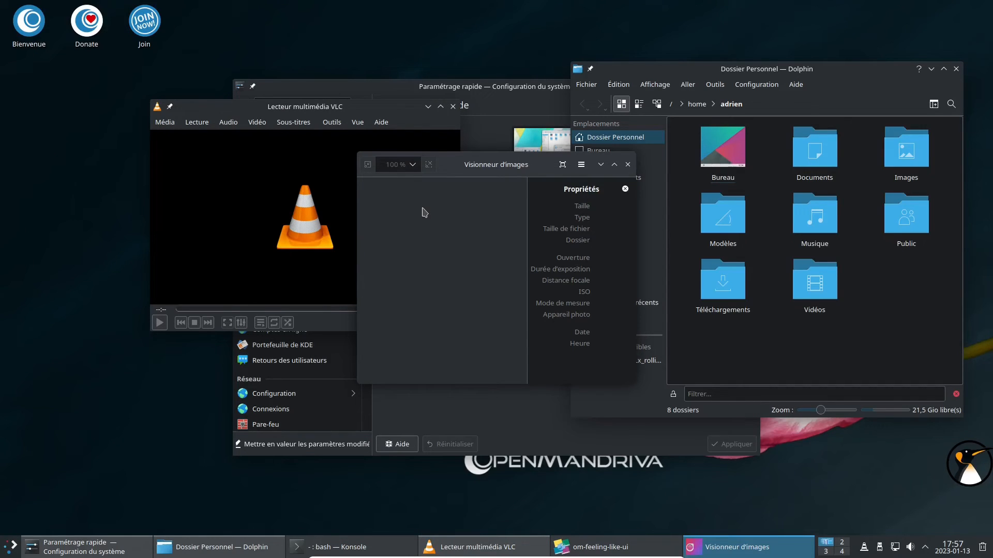
pyautogui.click(628, 164)
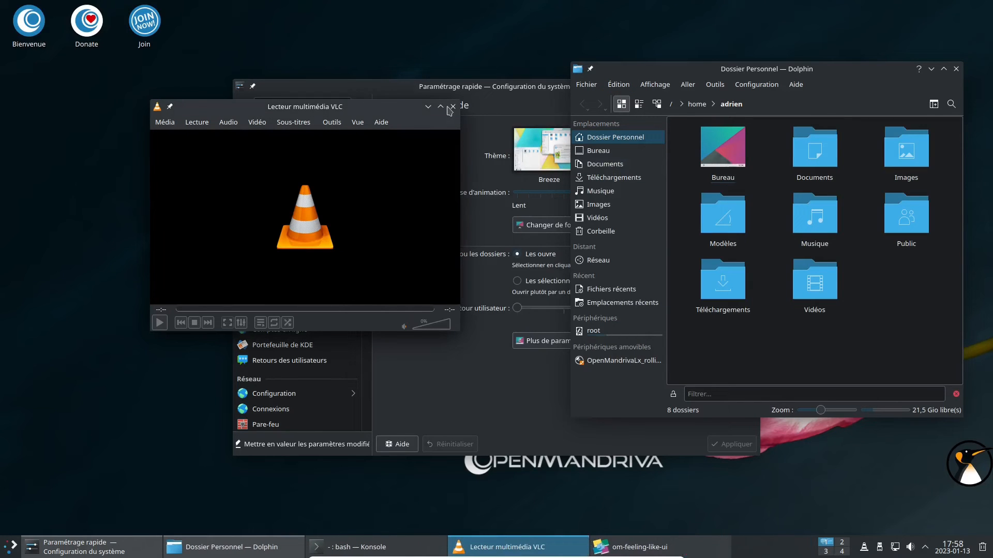
pyautogui.click(451, 107)
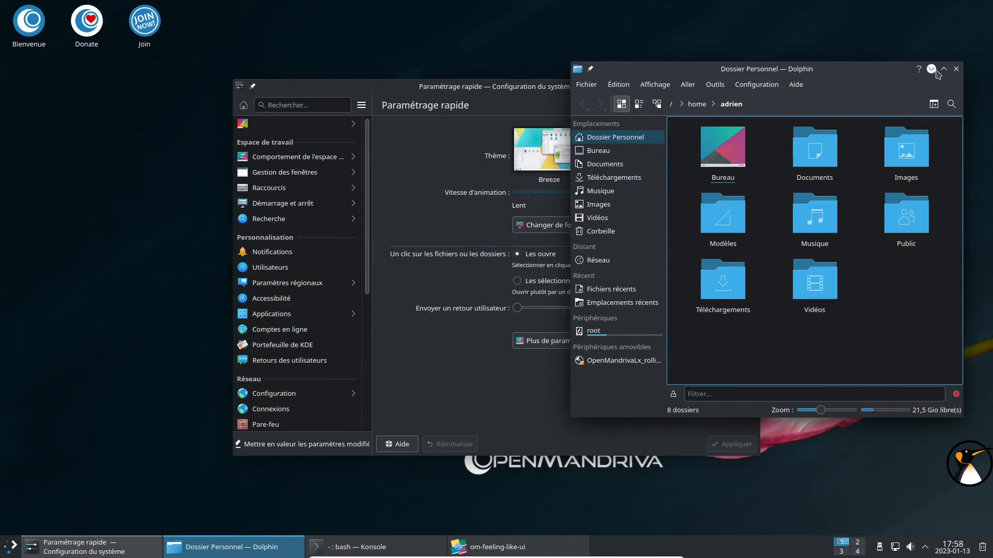
pyautogui.click(956, 69)
# Close the quick settings and desktop presets windows, then run reboot in Konsole.
pyautogui.click(753, 87)
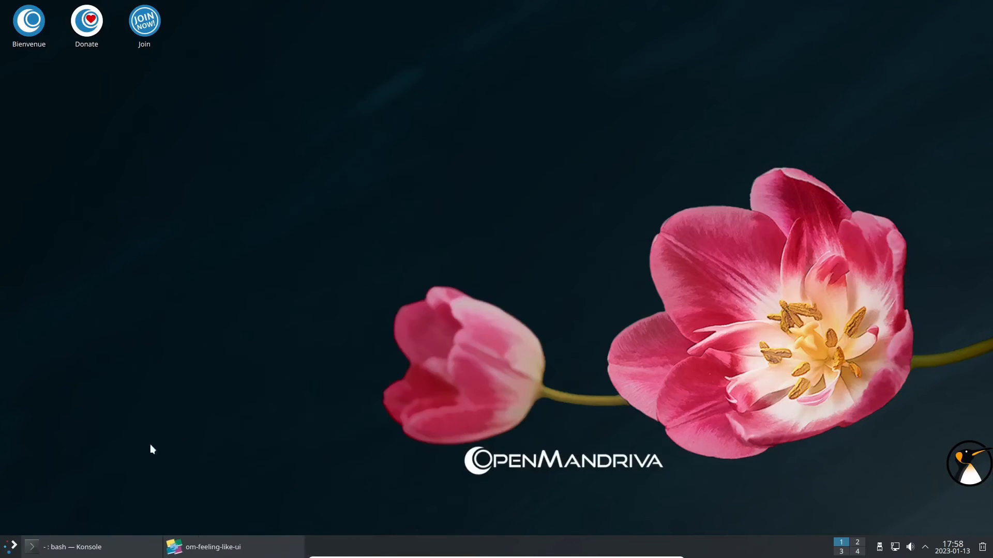
pyautogui.click(206, 548)
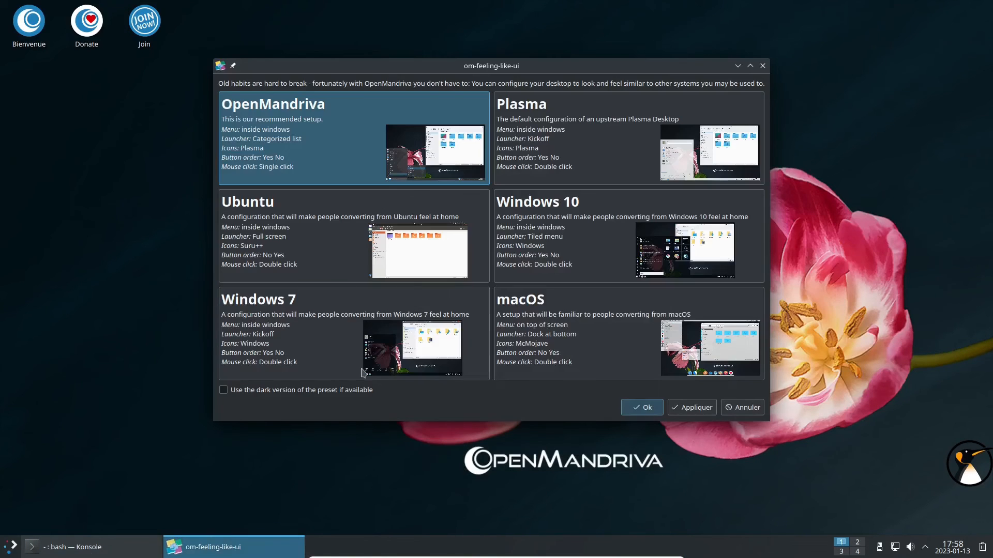
pyautogui.click(763, 66)
pyautogui.click(110, 546)
pyautogui.write('reboot')
pyautogui.press('Return')
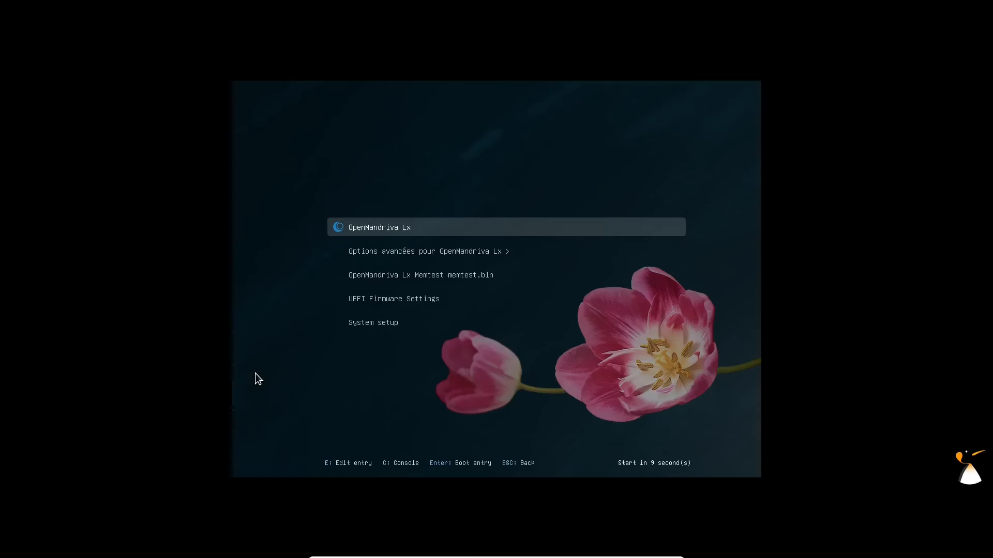
# Boot OpenMandriva Lx immediately and log in with the account password.
pyautogui.press('Return')
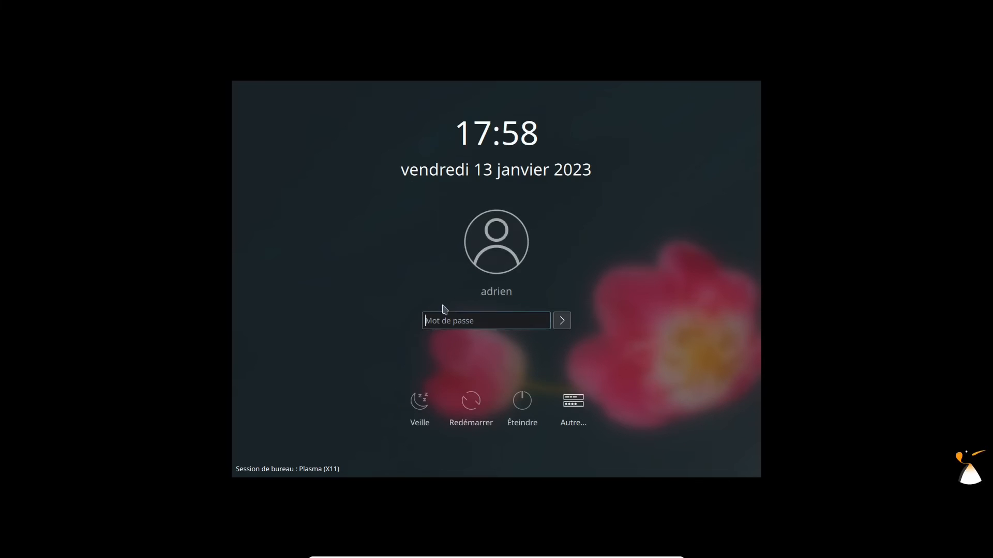
pyautogui.write('****')
pyautogui.press('Return')
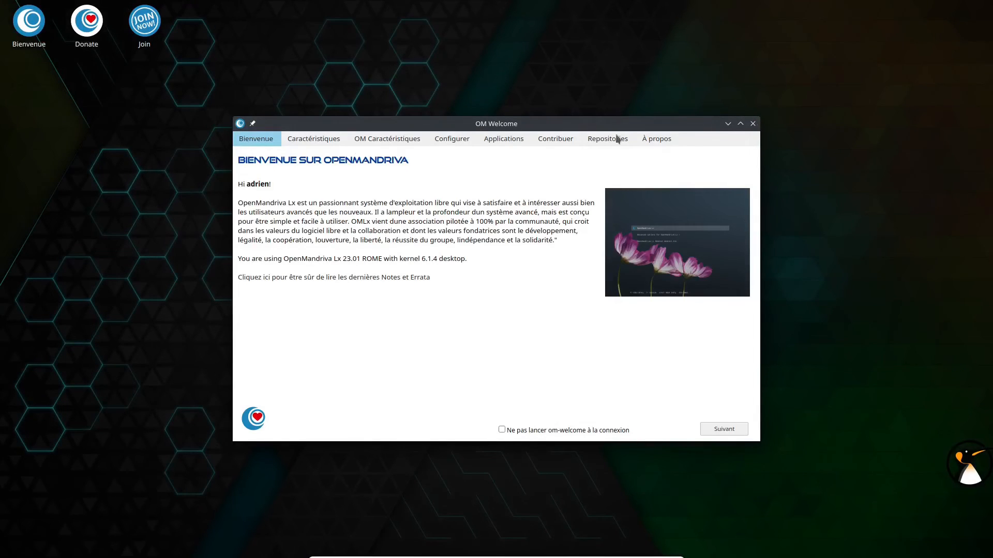
# View OM Caractéristiques, minimize OM Welcome, and launch Konsole with enlarged text.
pyautogui.click(367, 142)
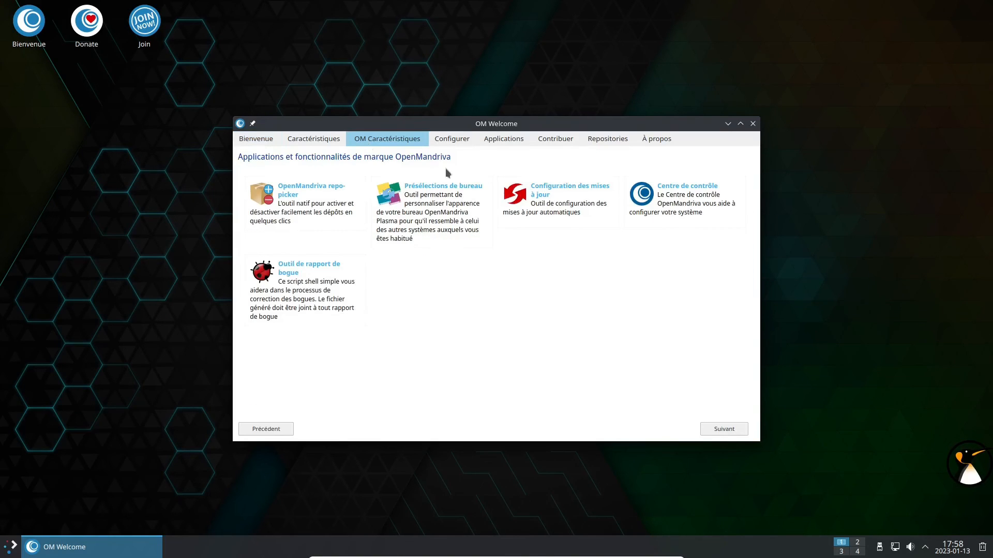
pyautogui.click(740, 124)
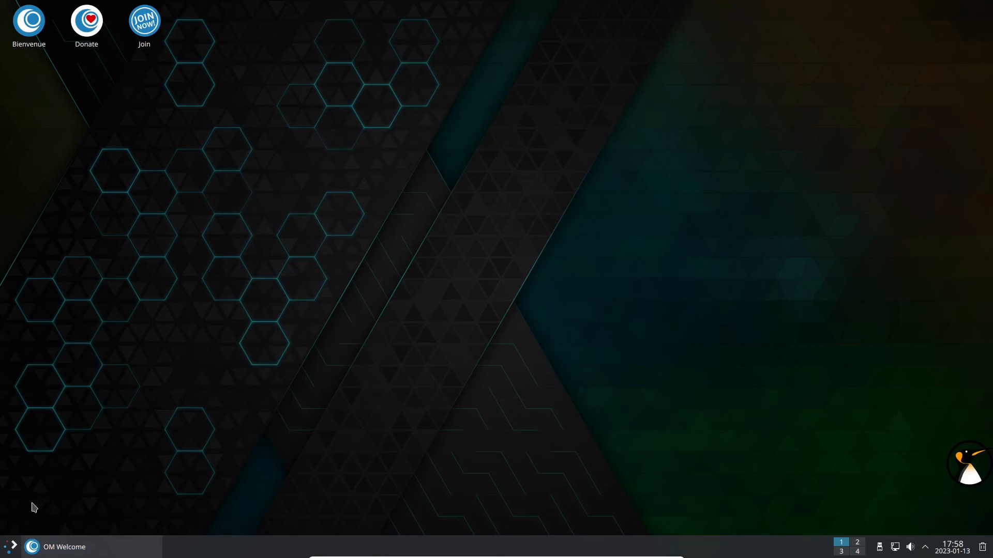
pyautogui.click(12, 546)
pyautogui.moveTo(80, 482)
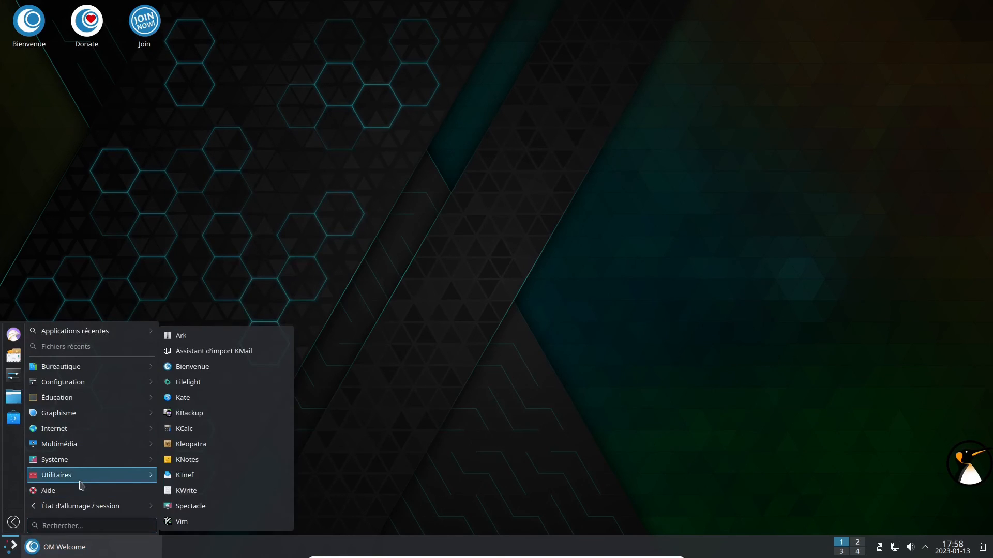
pyautogui.write('ht')
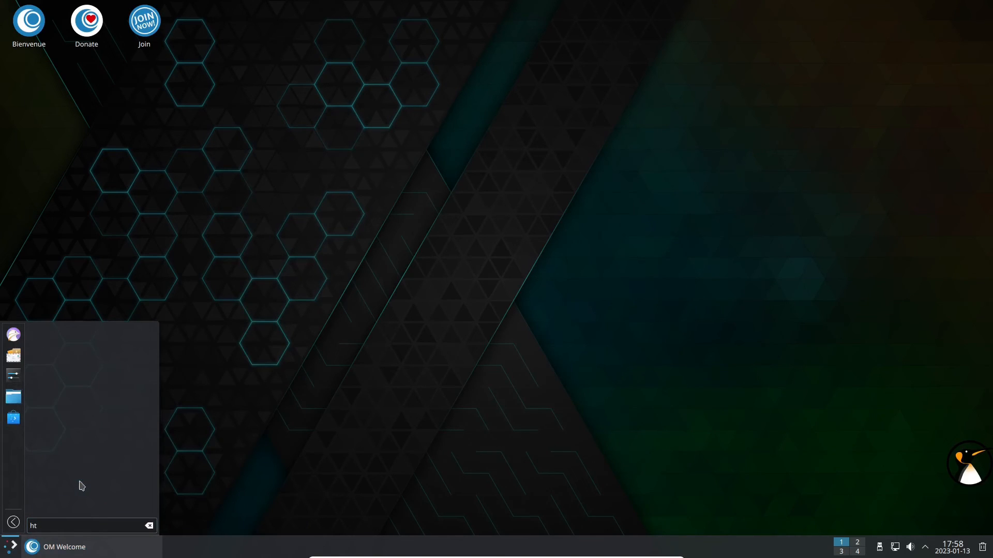
pyautogui.doubleClick(54, 526)
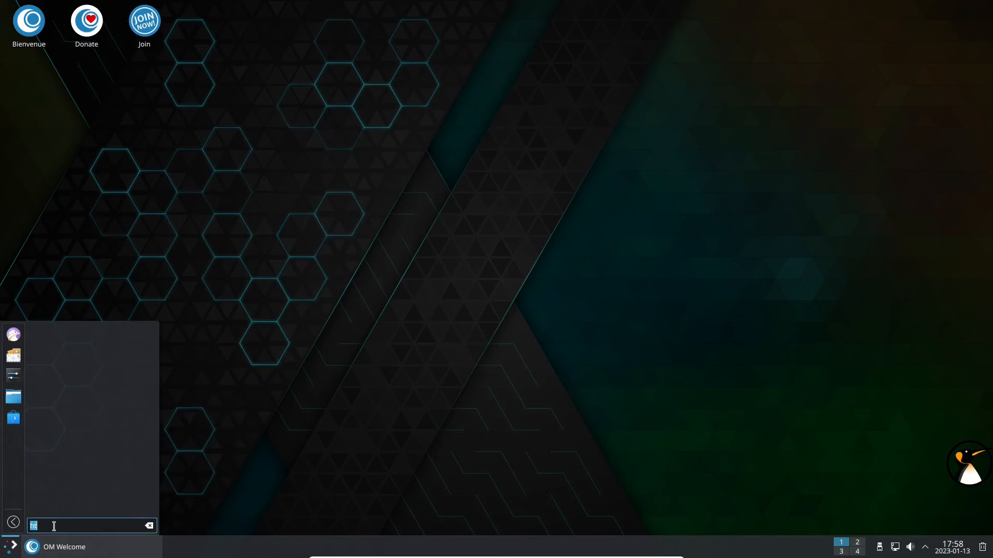
pyautogui.write('konsole')
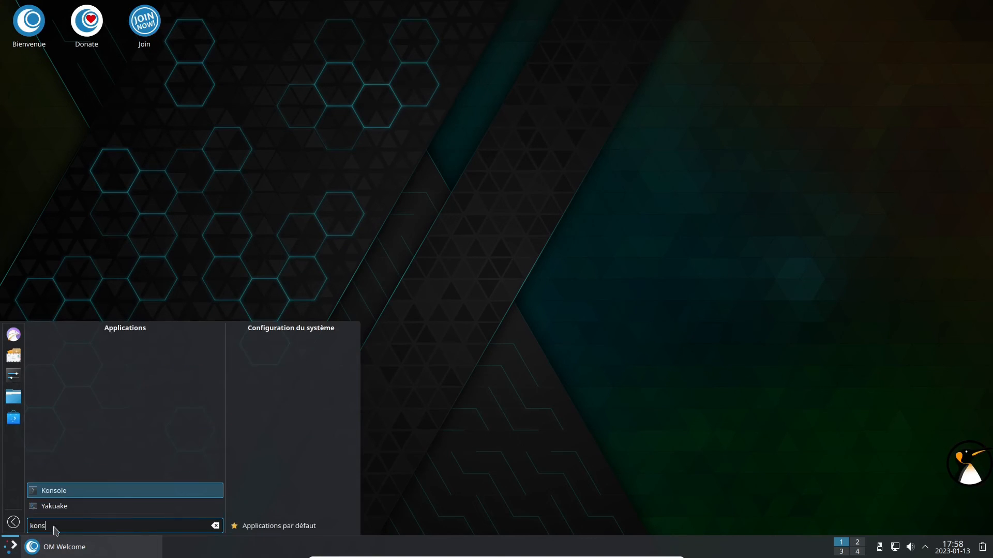
pyautogui.press('Return')
pyautogui.hotkey('ctrl', '+')
pyautogui.hotkey('ctrl', '+')
pyautogui.hotkey('ctrl', '+')
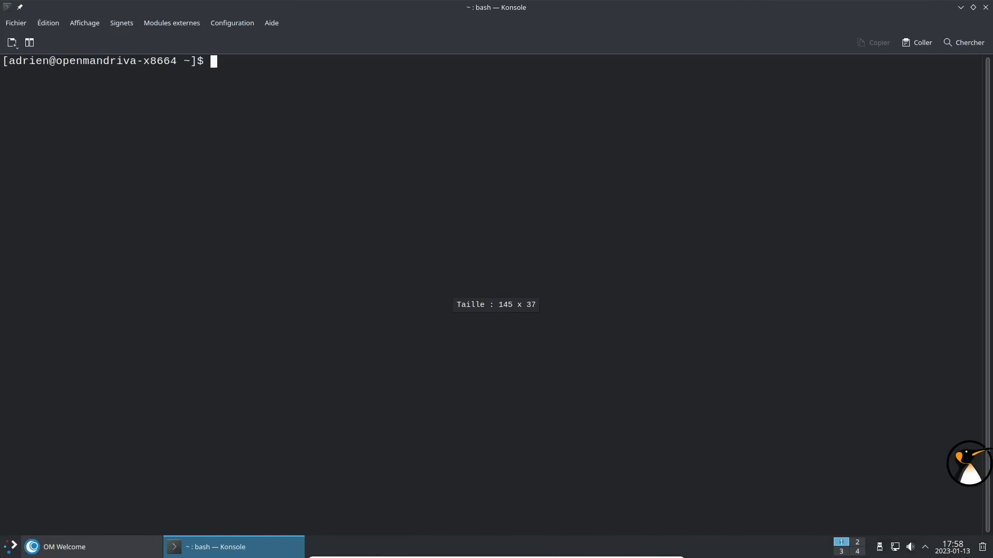
# Run htop sorted by MEM%, close Konsole despite htop running, and restore OM Welcome.
pyautogui.write('htop')
pyautogui.press('Return')
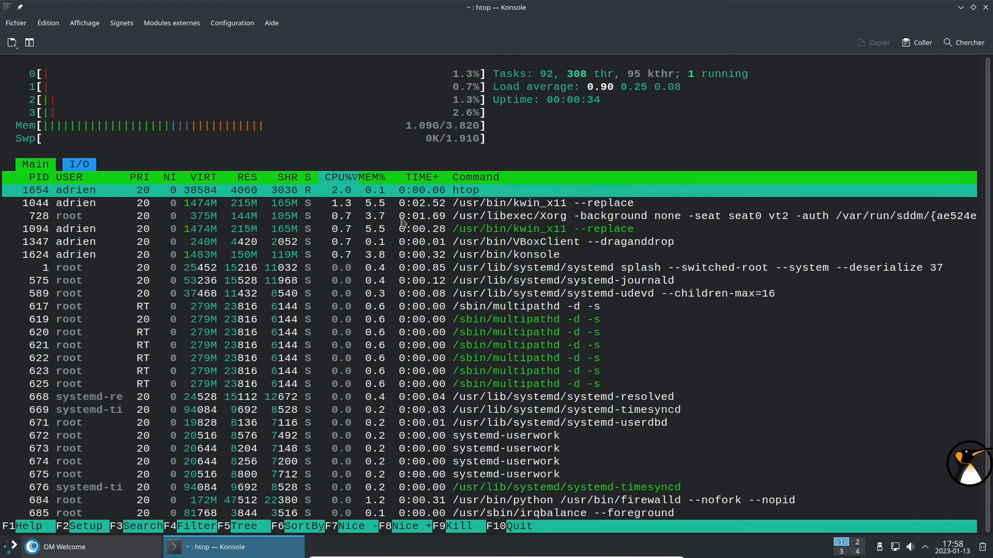
pyautogui.click(372, 178)
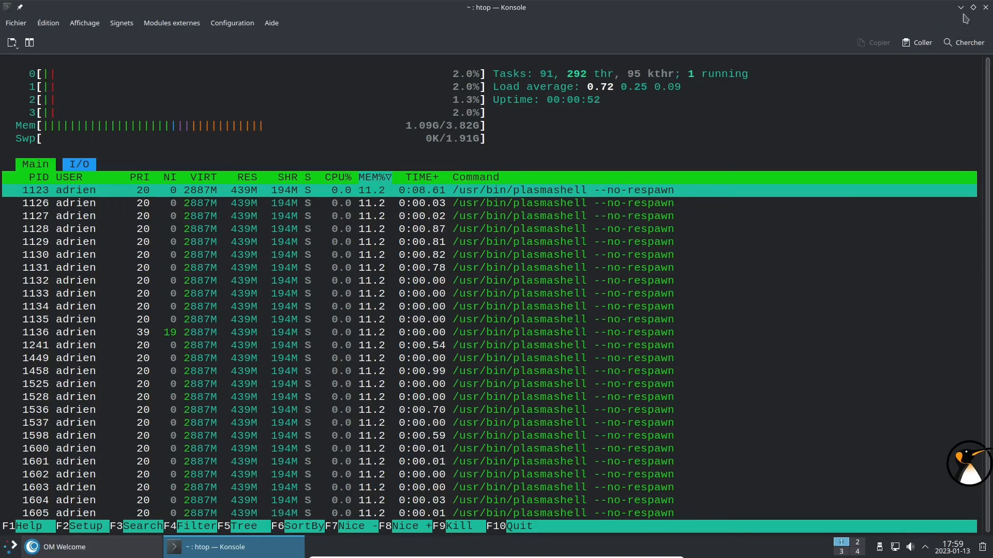
pyautogui.click(983, 8)
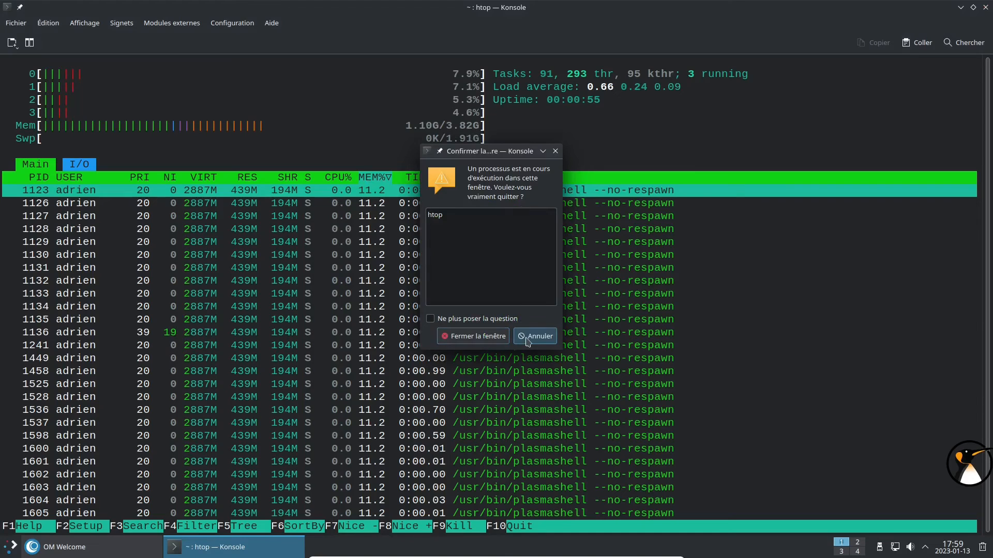
pyautogui.click(459, 340)
pyautogui.click(132, 545)
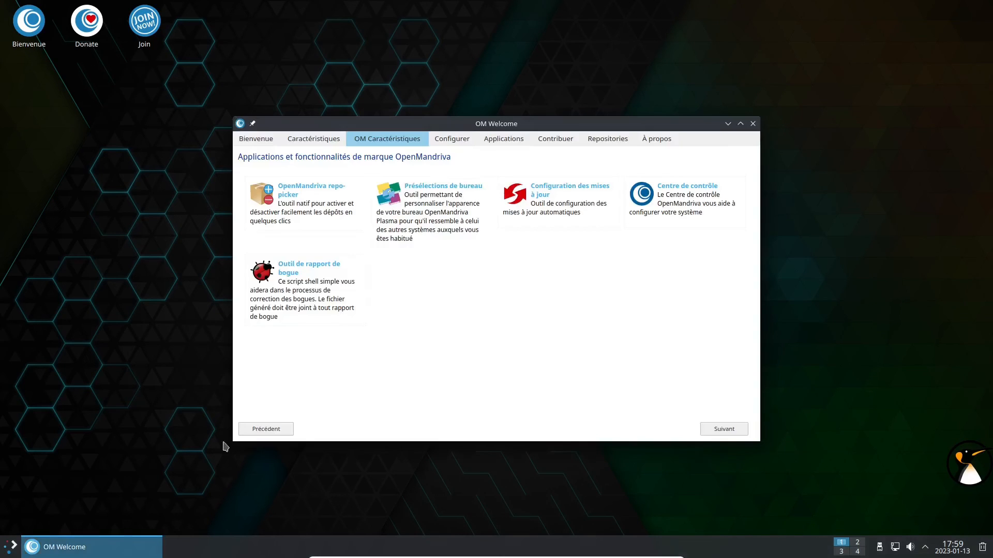
# Launch Préselections de bureau, close OM Welcome and move the presets window right.
pyautogui.click(393, 207)
pyautogui.click(466, 438)
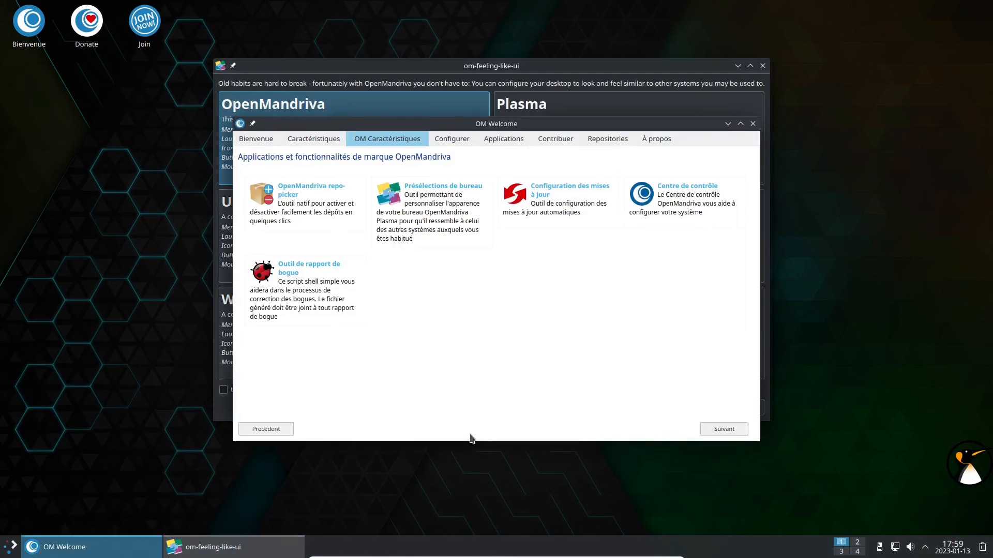
pyautogui.click(756, 122)
pyautogui.moveTo(545, 66); pyautogui.dragTo(685, 63)
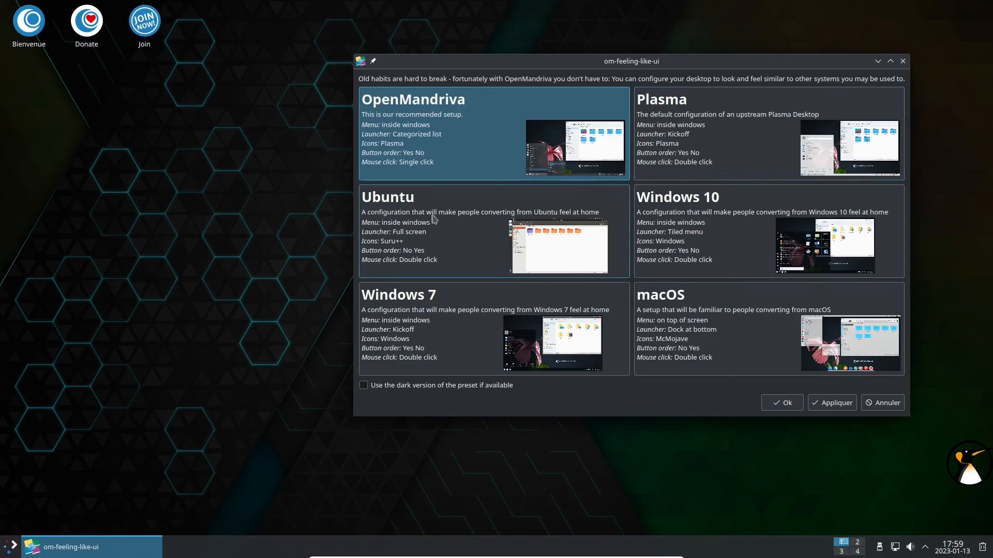
# Apply the macOS preset, accepting its extra packages and entering the root password.
pyautogui.click(725, 327)
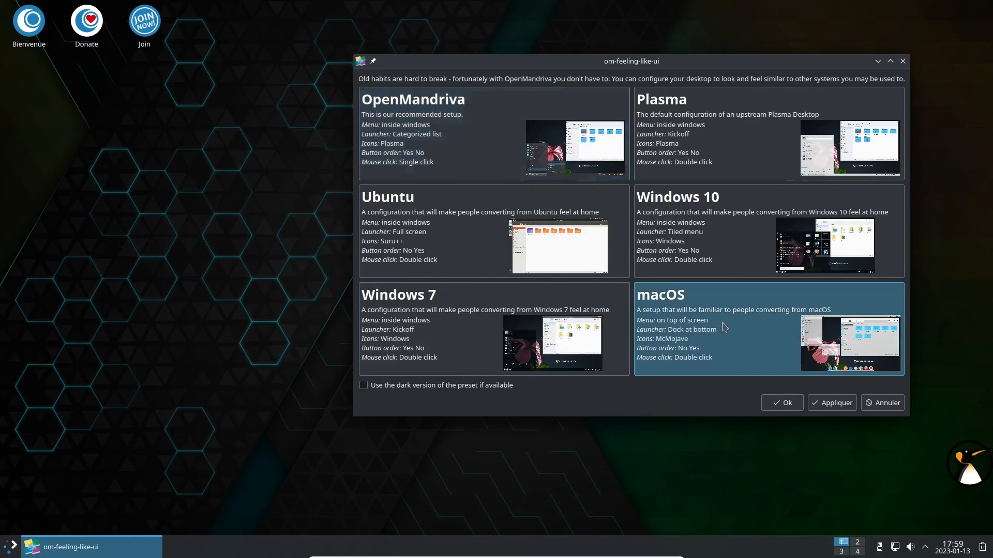
pyautogui.click(828, 404)
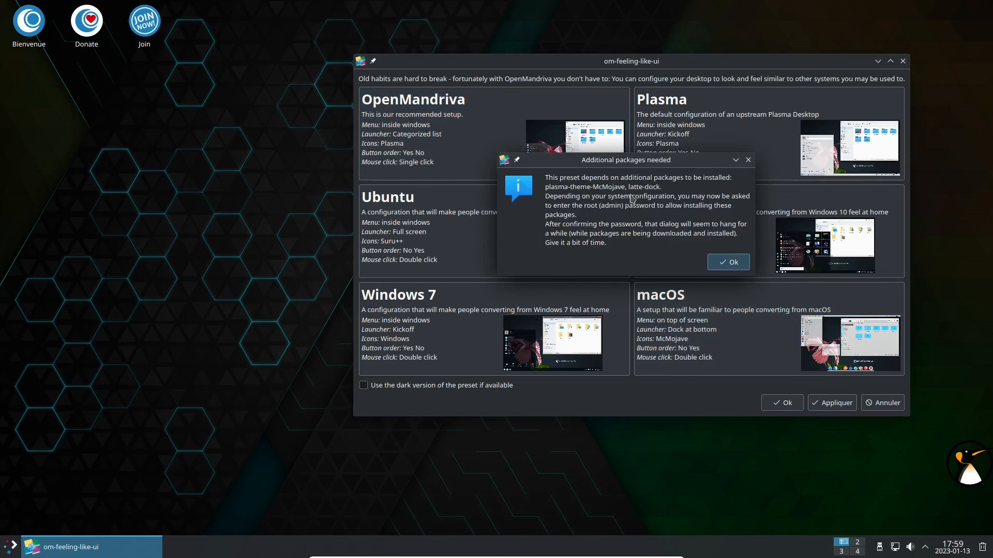
pyautogui.click(722, 261)
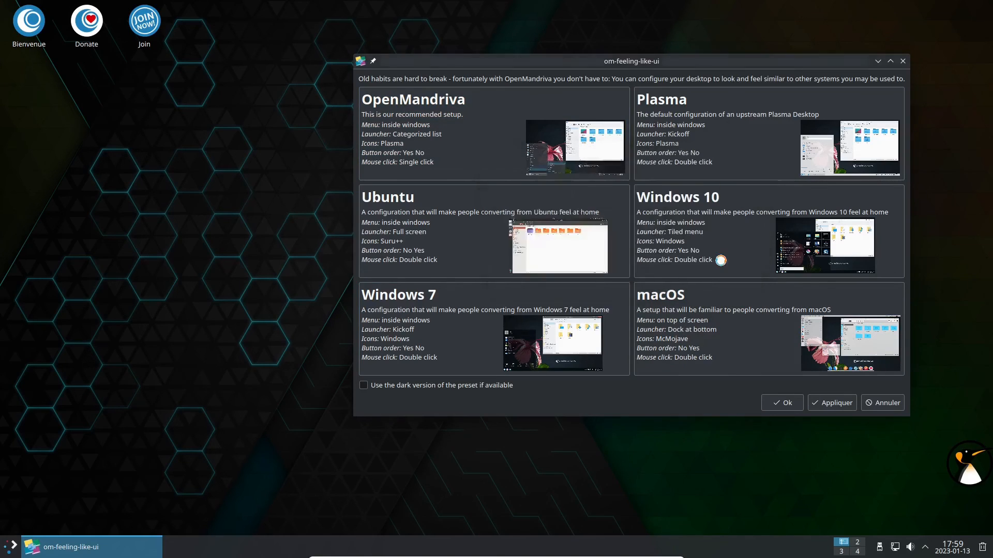
pyautogui.write('*')
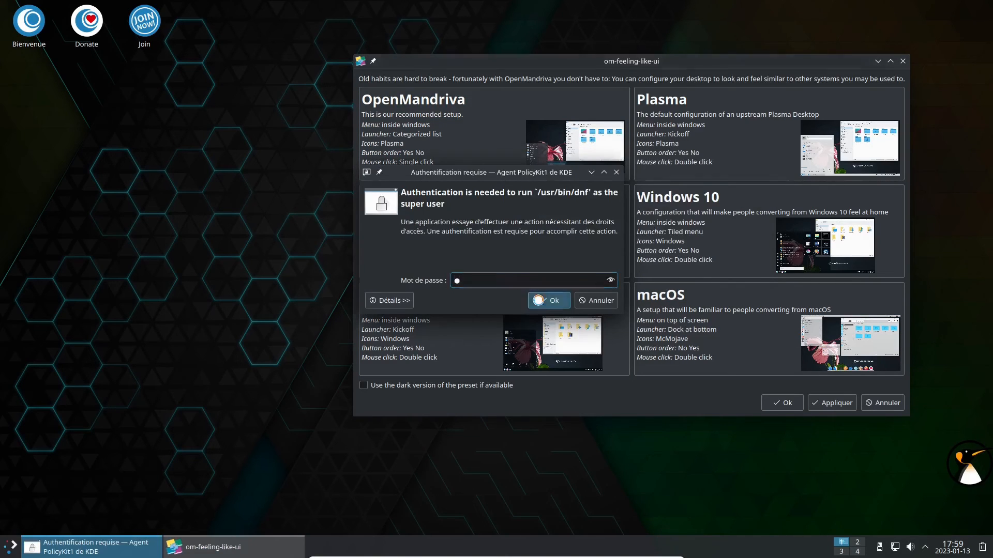
pyautogui.click(539, 300)
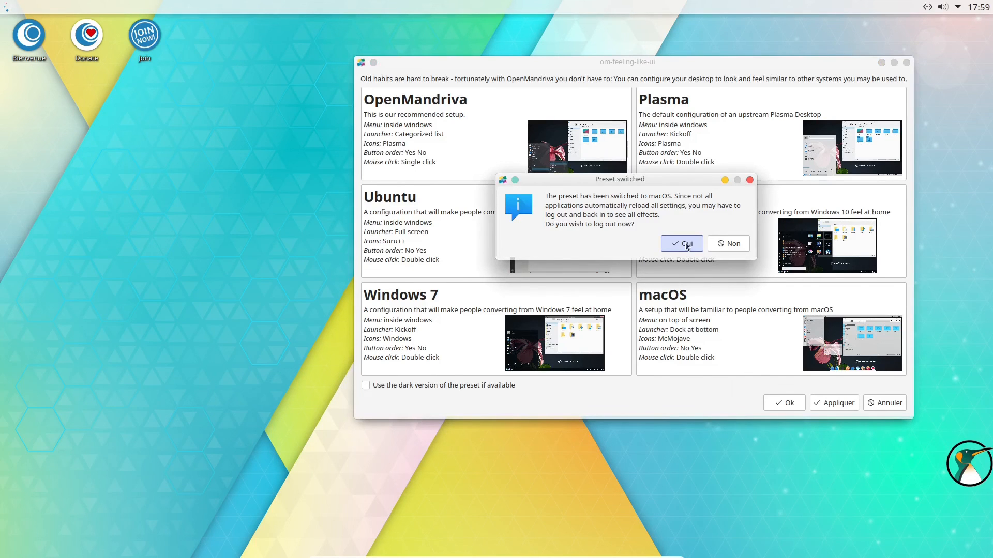
# Confirm logout with Oui, then close OM Welcome and open Dolphin from the dock's Finder icon.
pyautogui.click(686, 244)
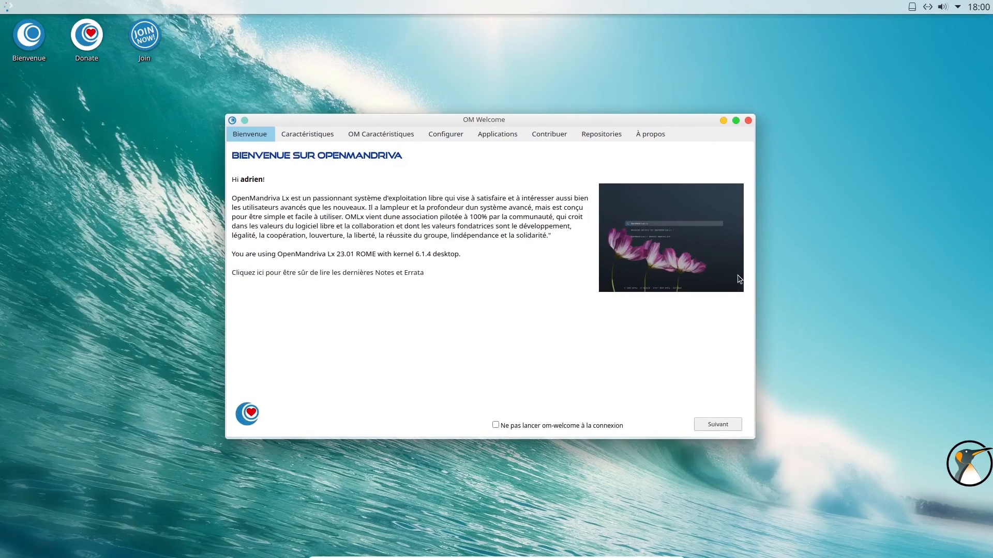
pyautogui.click(749, 122)
pyautogui.click(483, 537)
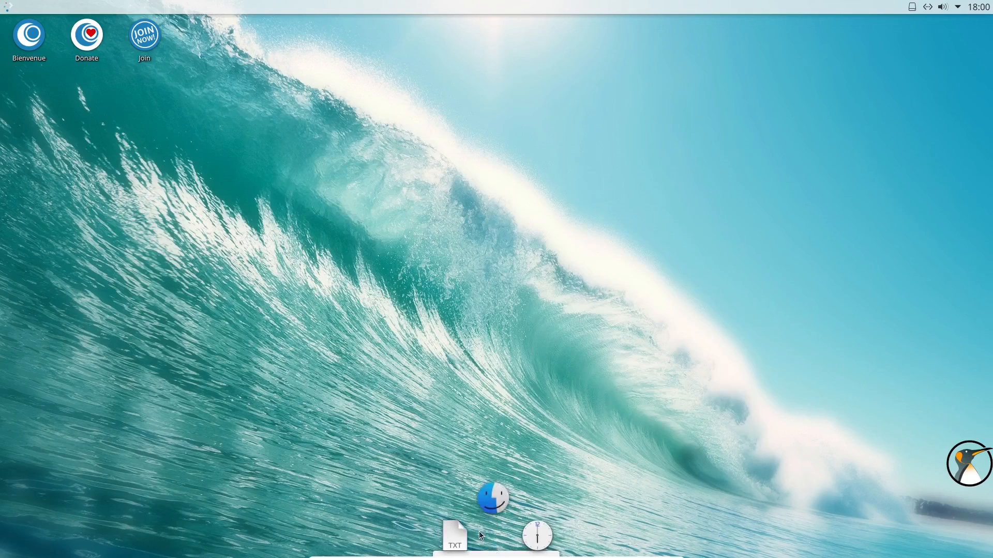
pyautogui.moveTo(751, 76); pyautogui.dragTo(741, 41)
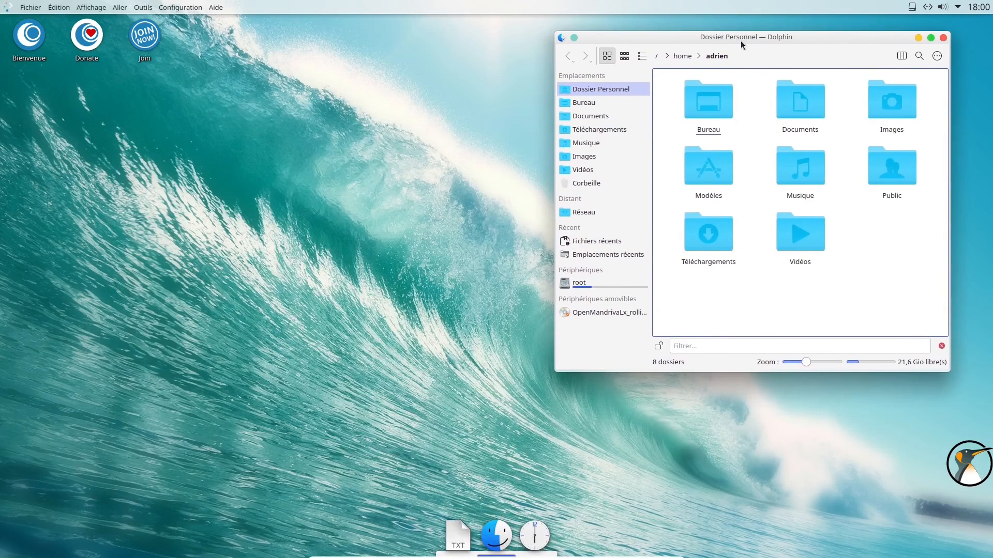